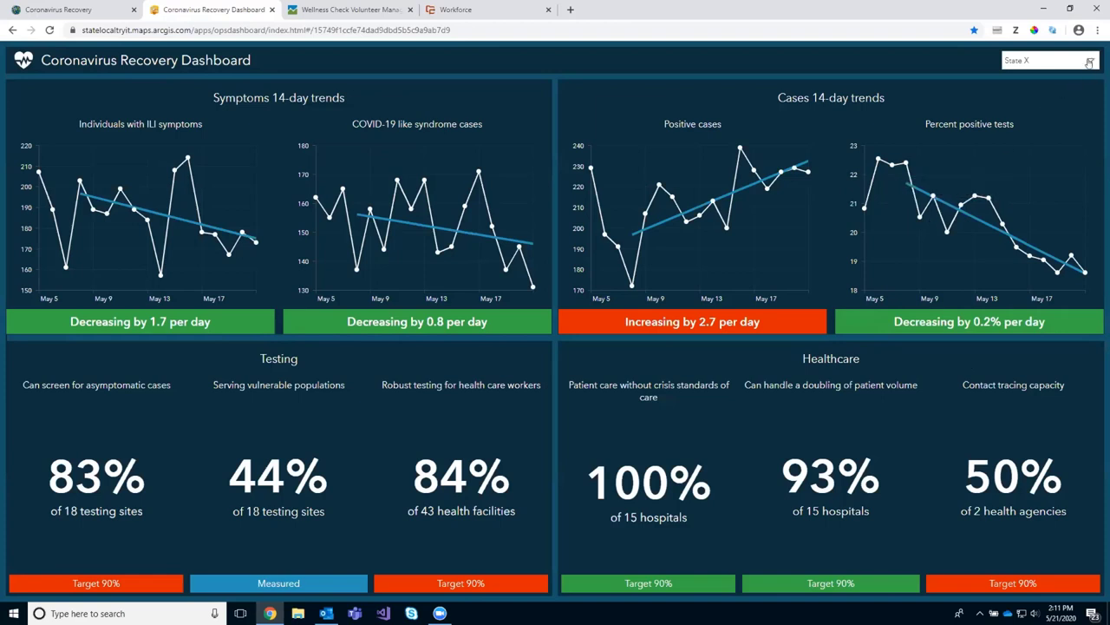
Step: Filter the Coronavirus Recovery Dashboard to County A and, after viewing its trends, to County B
left_click(1089, 62)
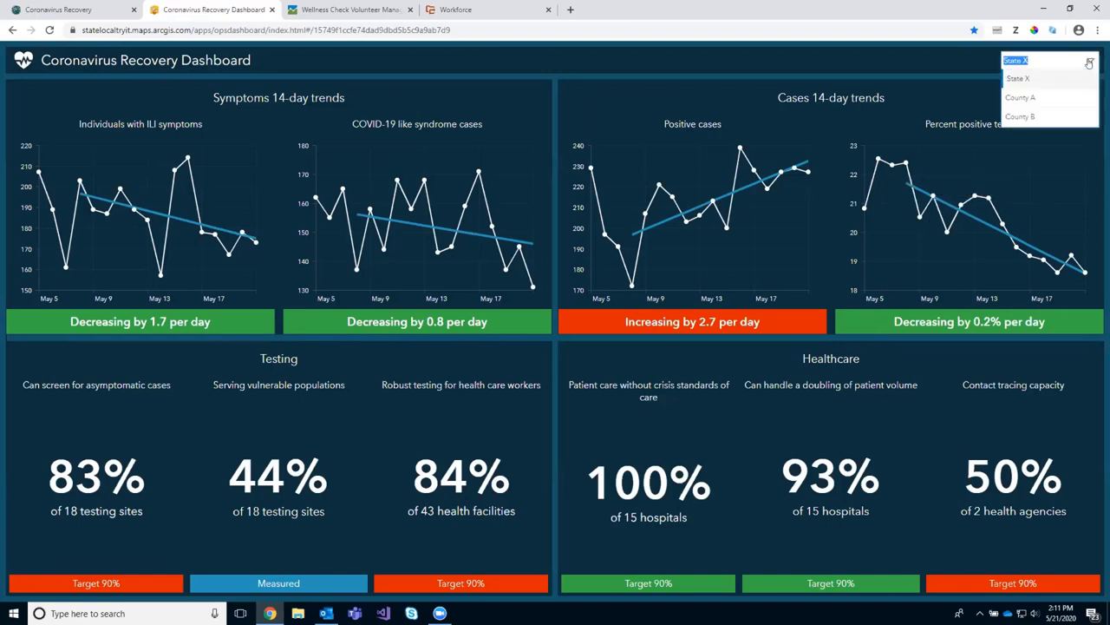
left_click(1044, 98)
left_click(1089, 61)
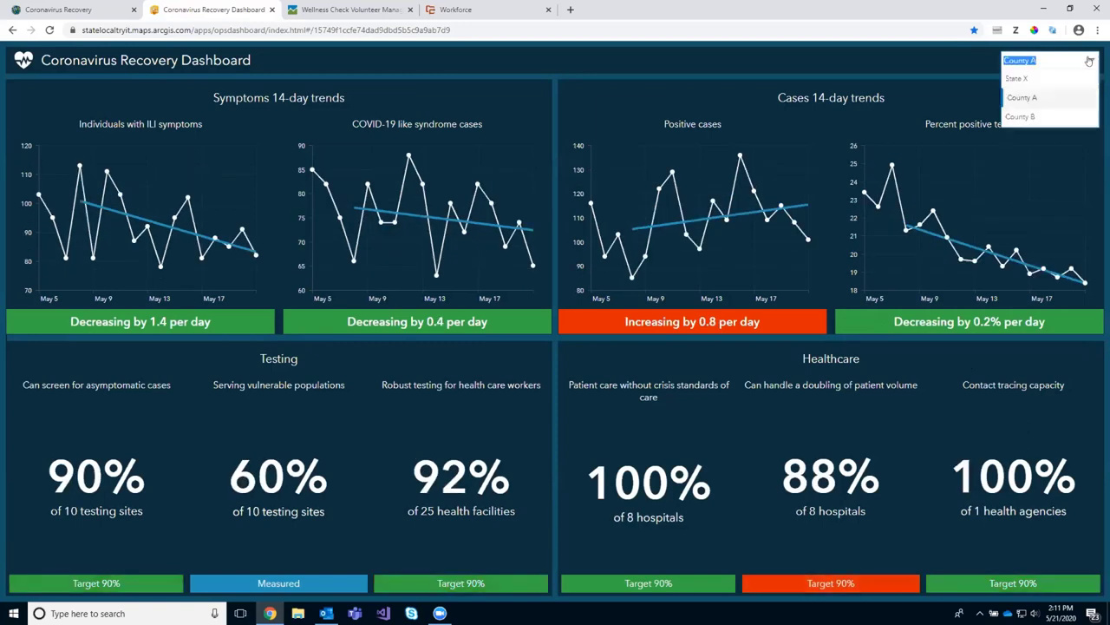
left_click(1032, 115)
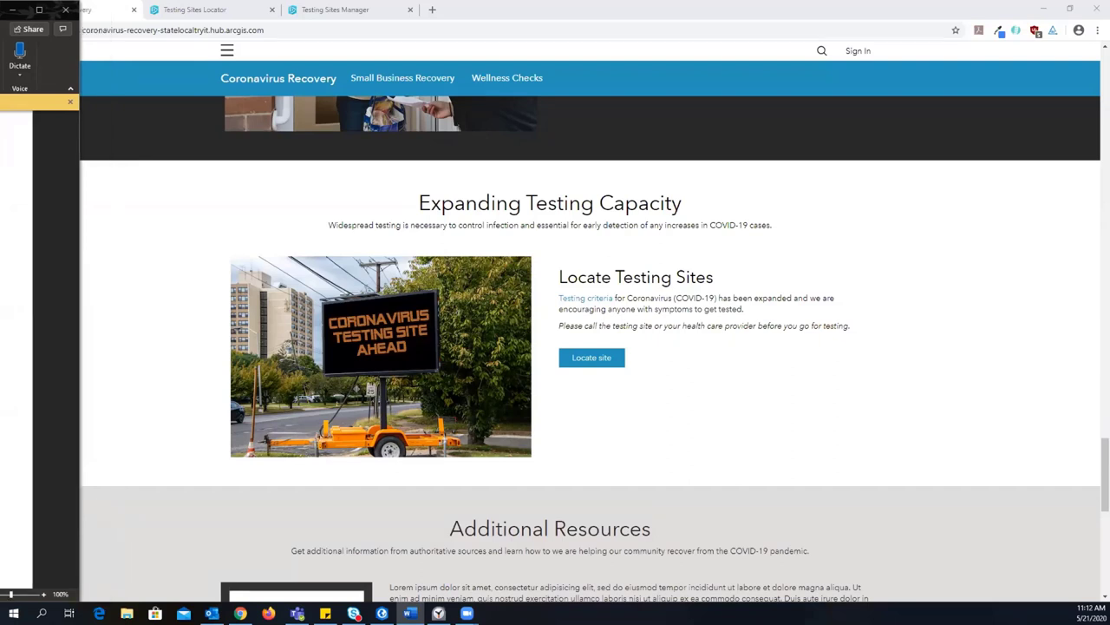
Step: Switch to the Testing Site Allocation project in ArcGIS Pro and open the Identify areas of risk task
left_click(25, 337)
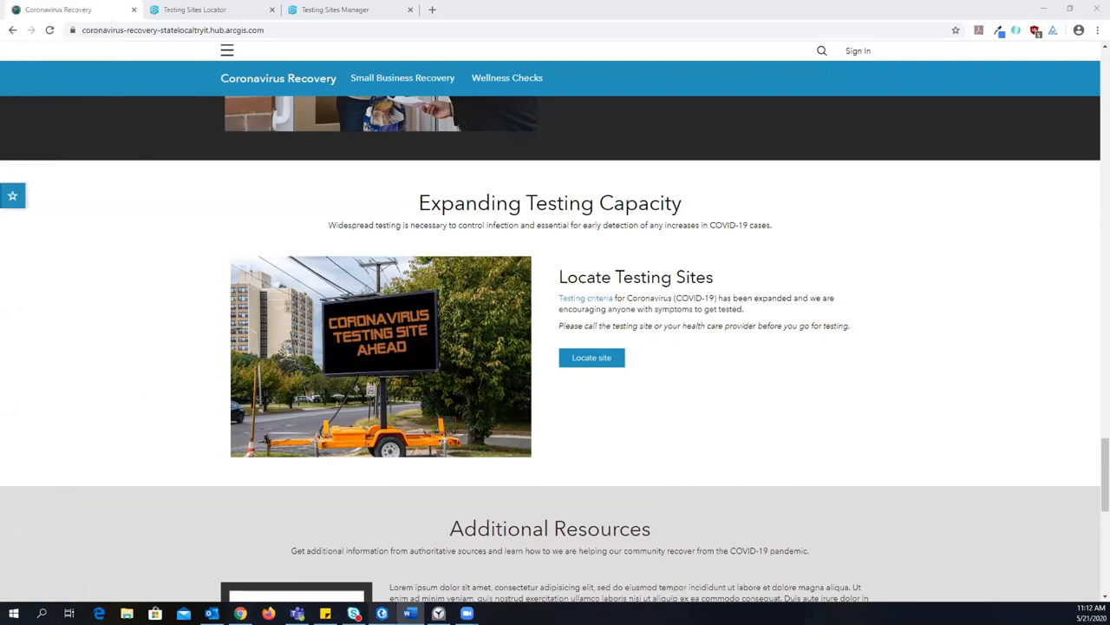
mouse_move(382, 613)
left_click(382, 559)
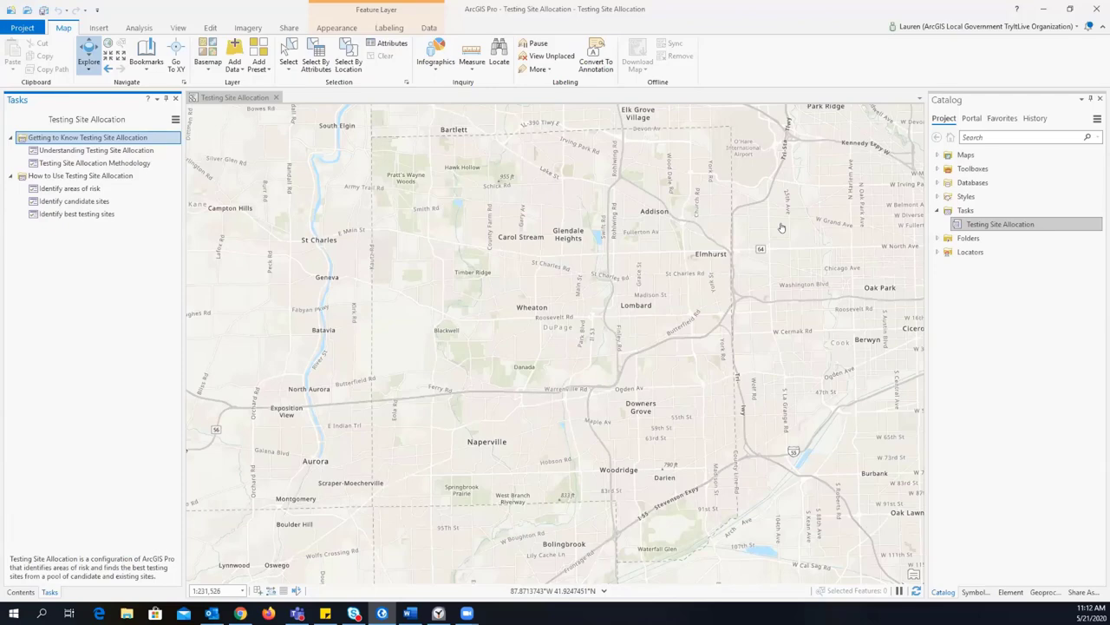
left_click(87, 200)
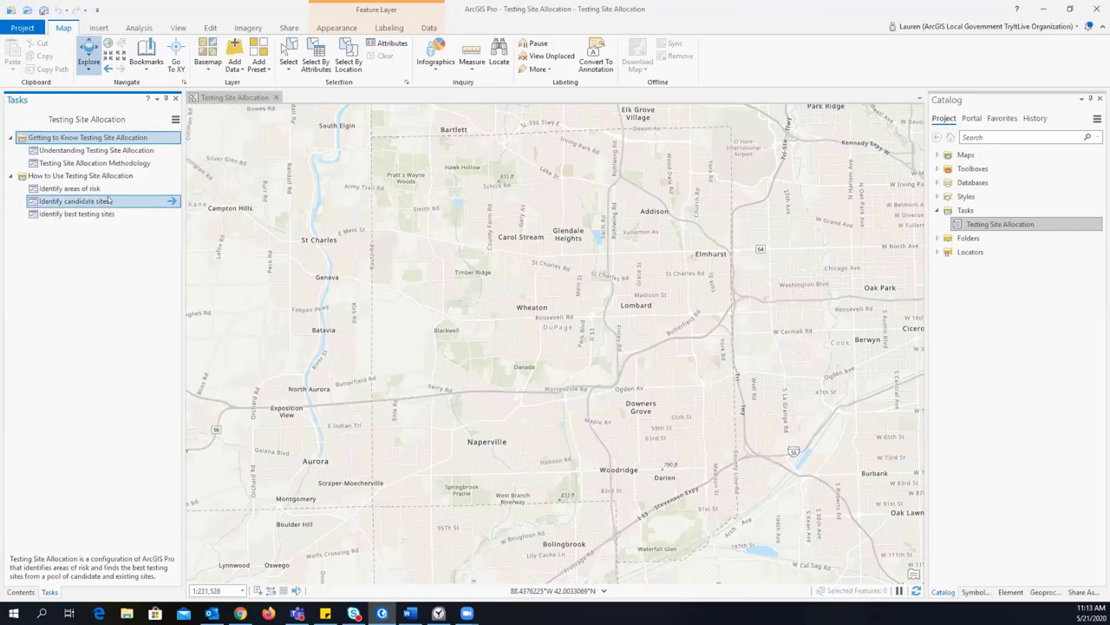
mouse_move(104, 217)
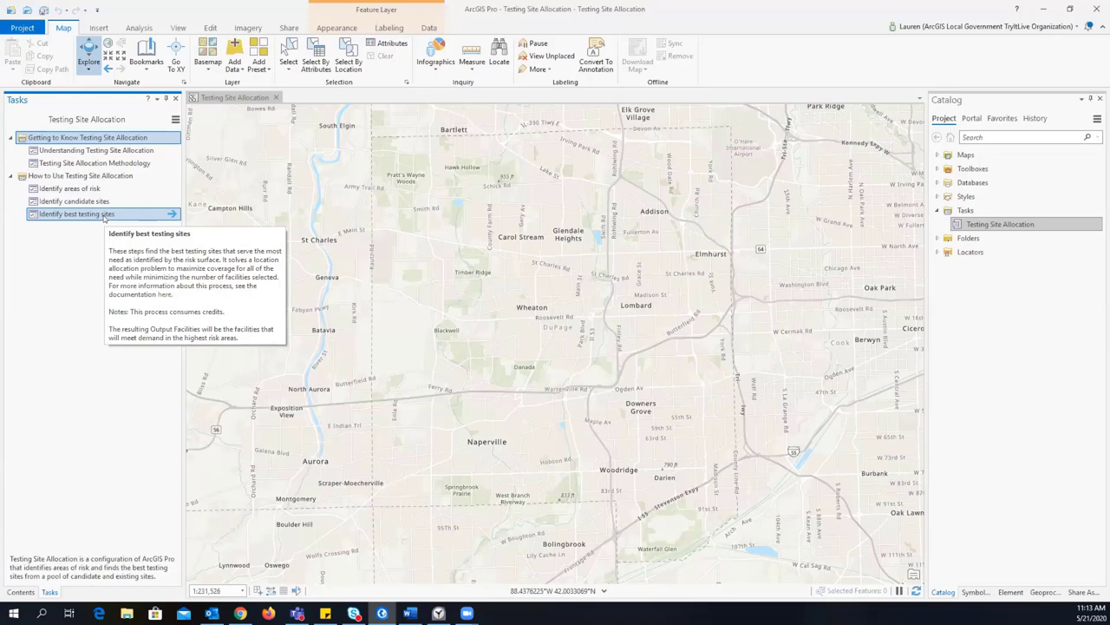
left_click(159, 187)
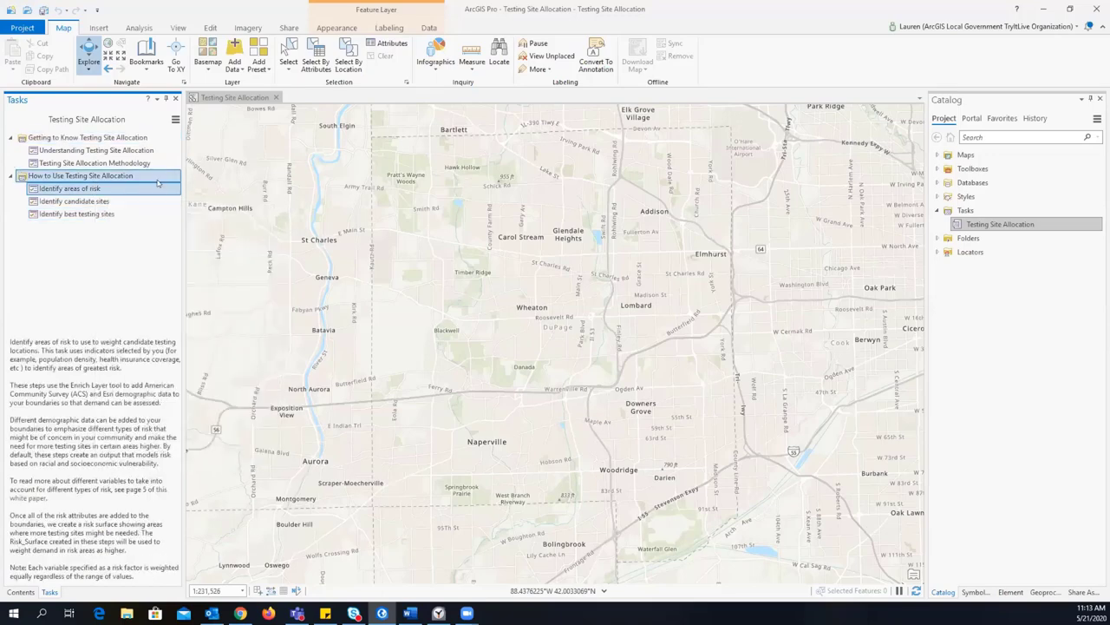
left_click(171, 188)
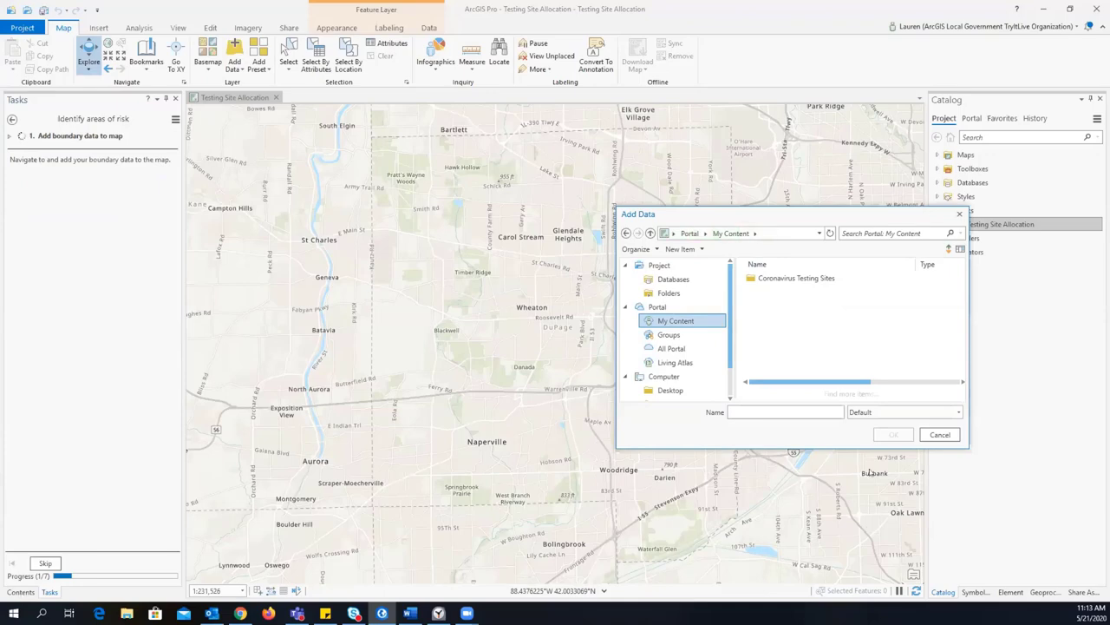
Step: Skip adding boundary data in the risk task and display the existing DuPageBlockGroups layer on the map
left_click(939, 434)
left_click(45, 563)
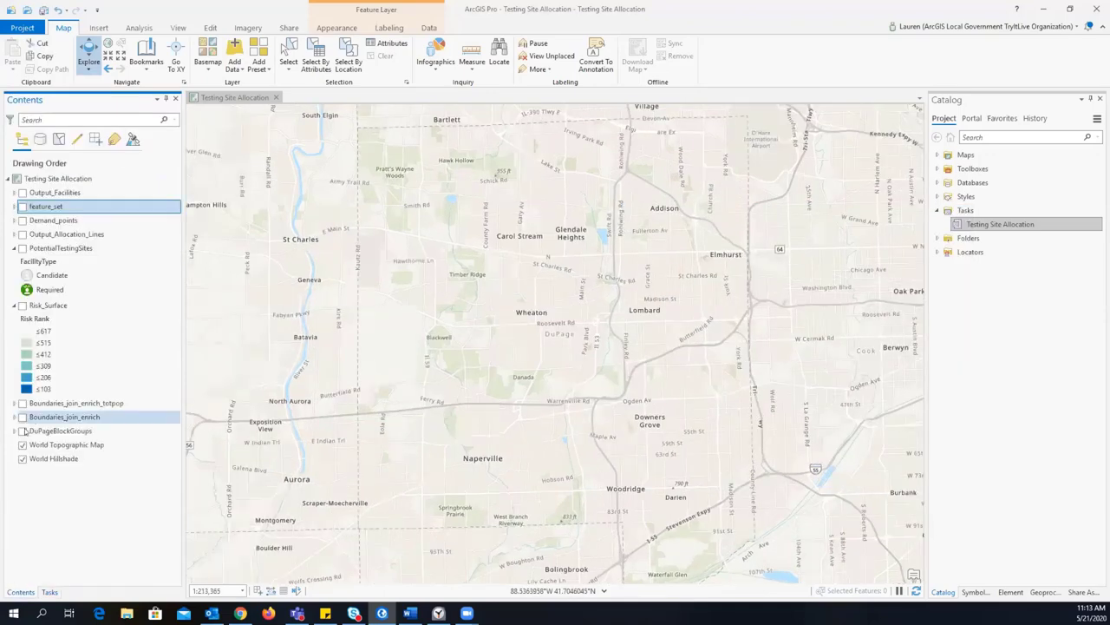
left_click(22, 431)
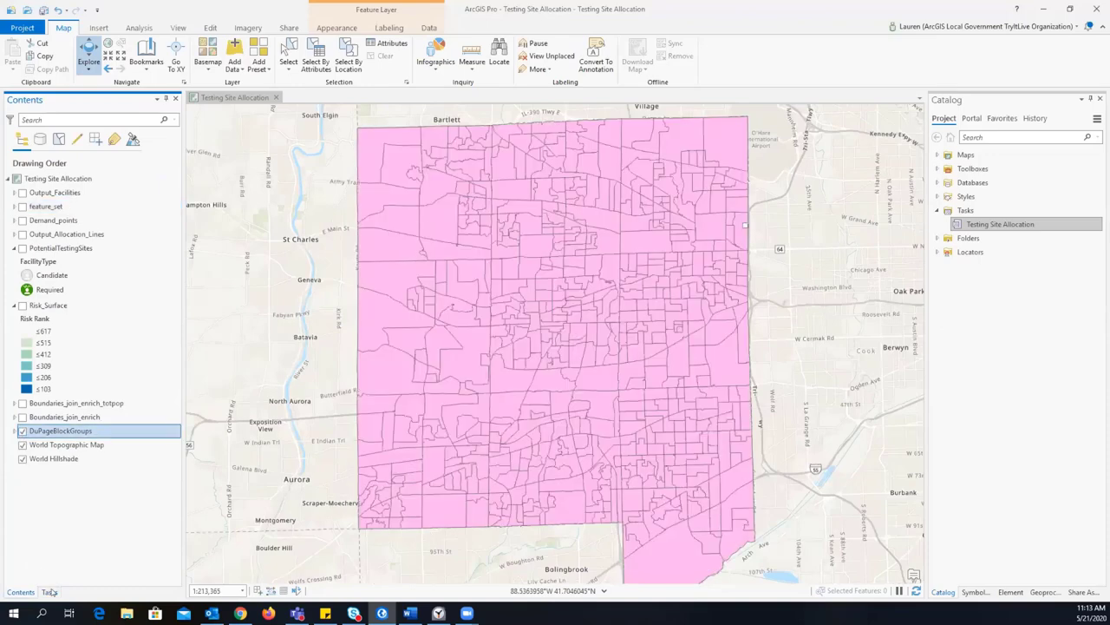
left_click(49, 592)
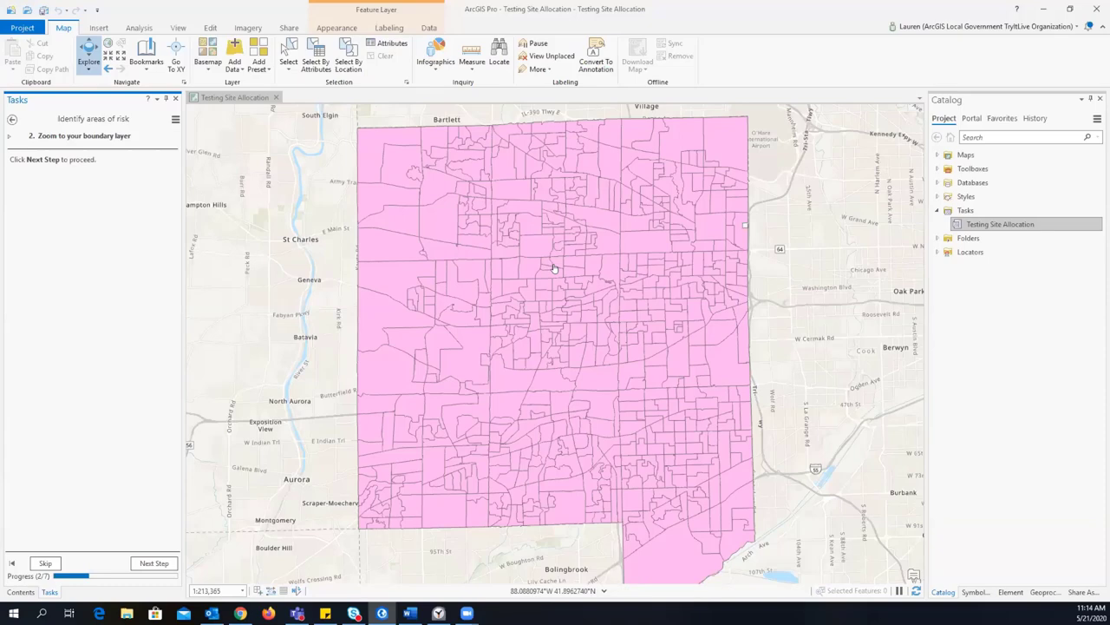
Step: Advance the Identify areas of risk task from zooming to the boundary layer up to its Create risk surface step, without running the tools
left_click(155, 563)
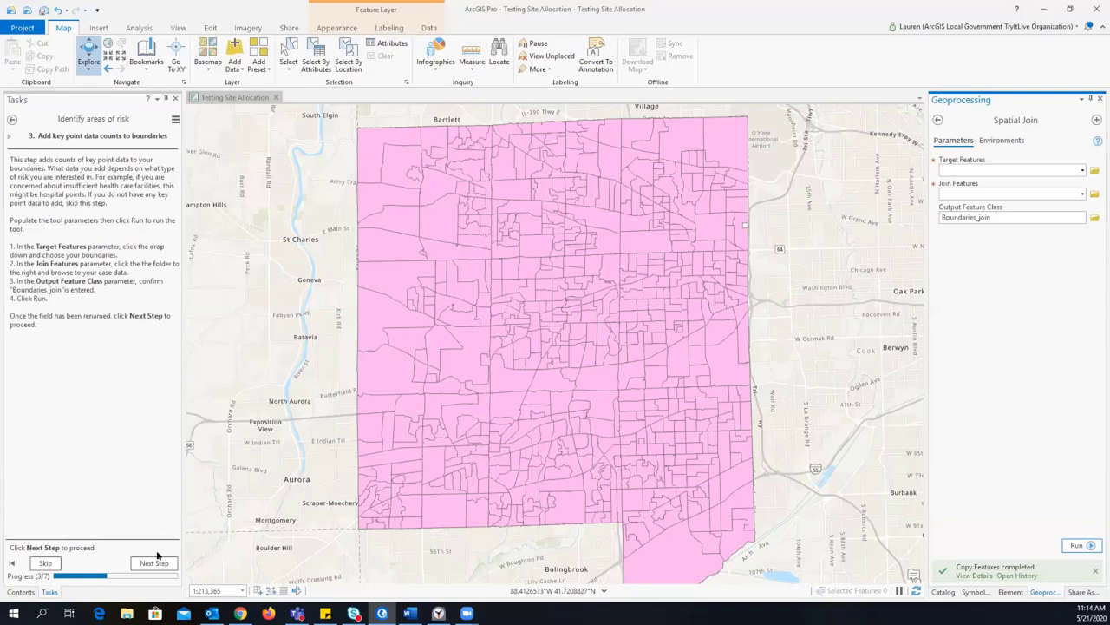
left_click(155, 563)
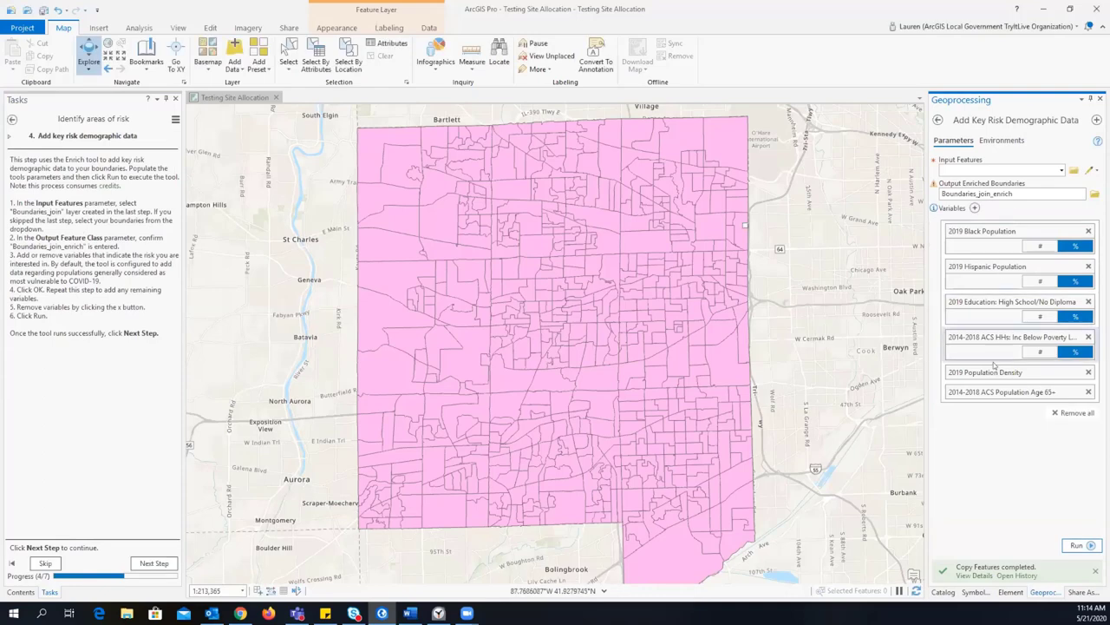
left_click(159, 566)
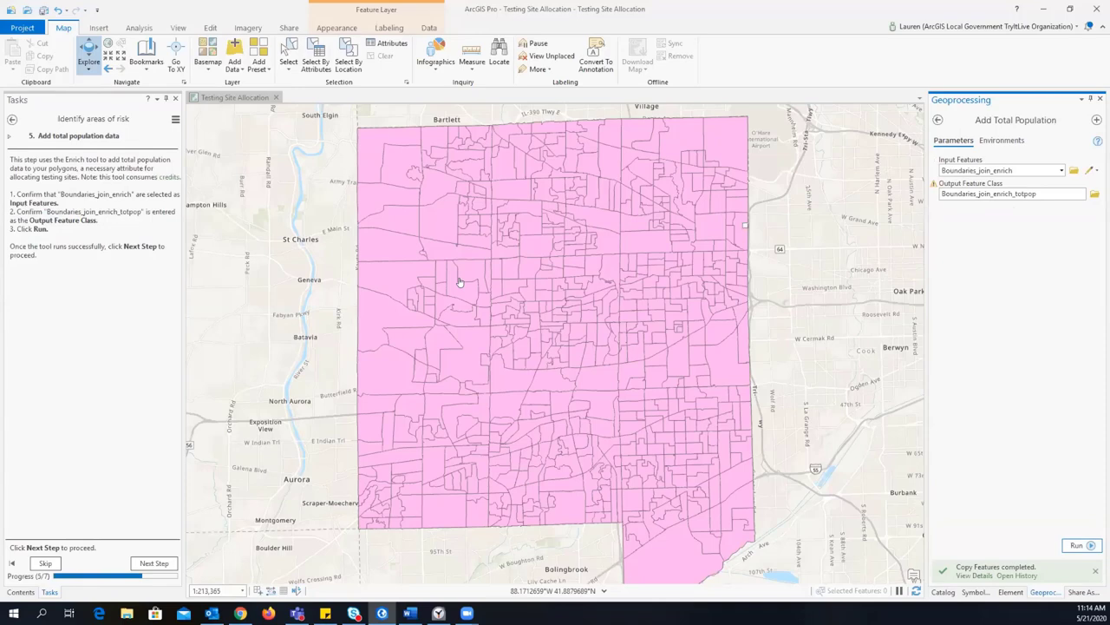
left_click(156, 563)
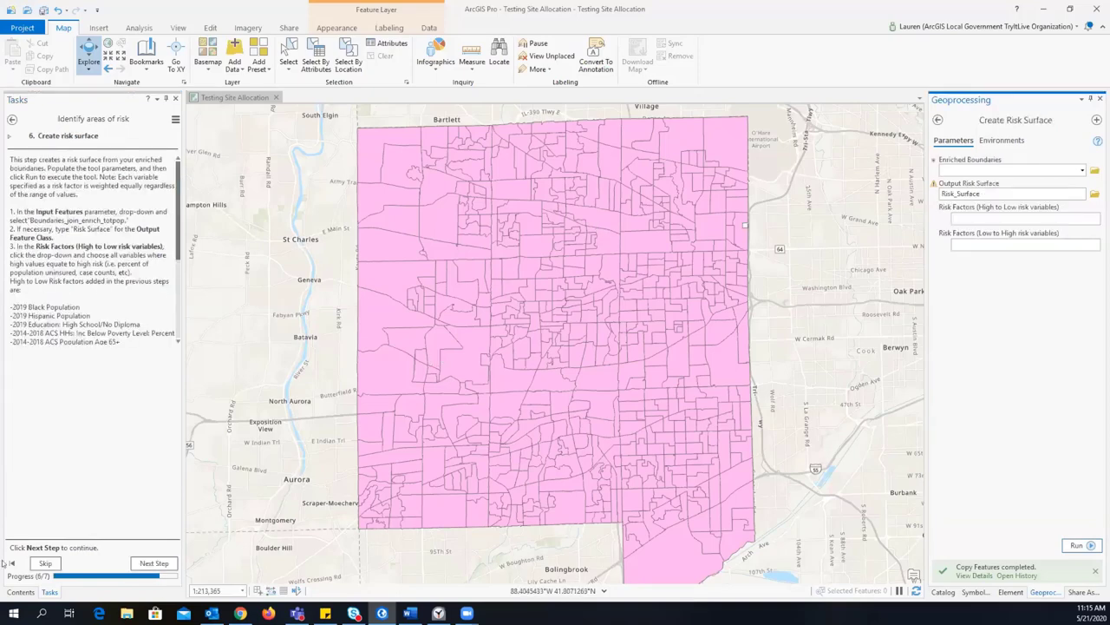
Step: Display the Risk_Surface layer on the map and select its ≤103 risk rank class in the legend
left_click(15, 590)
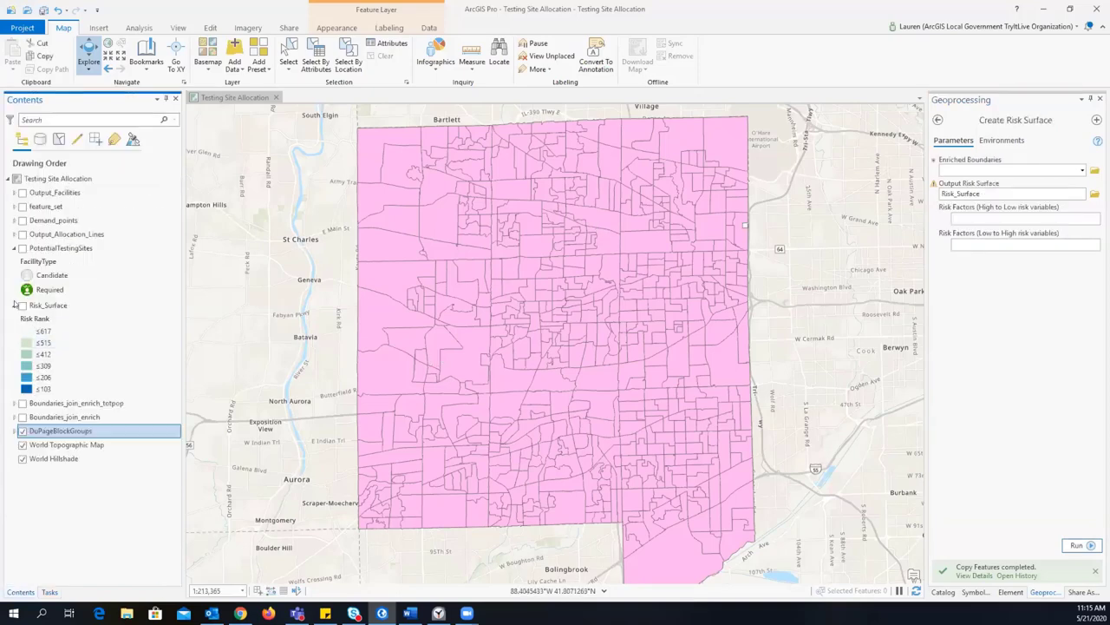
left_click(23, 305)
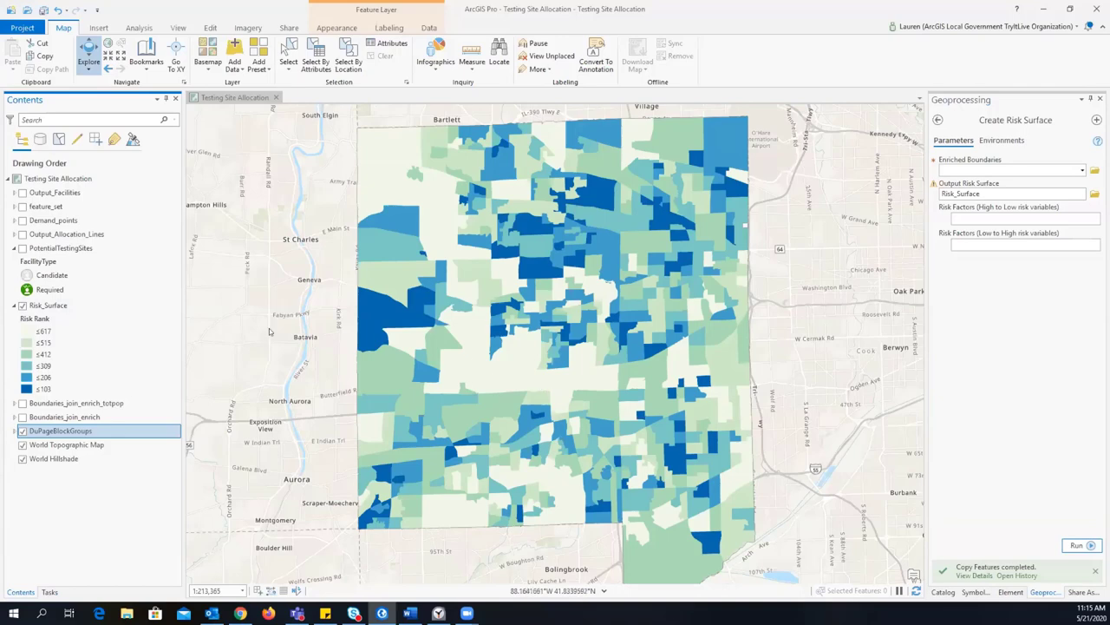
left_click(69, 389)
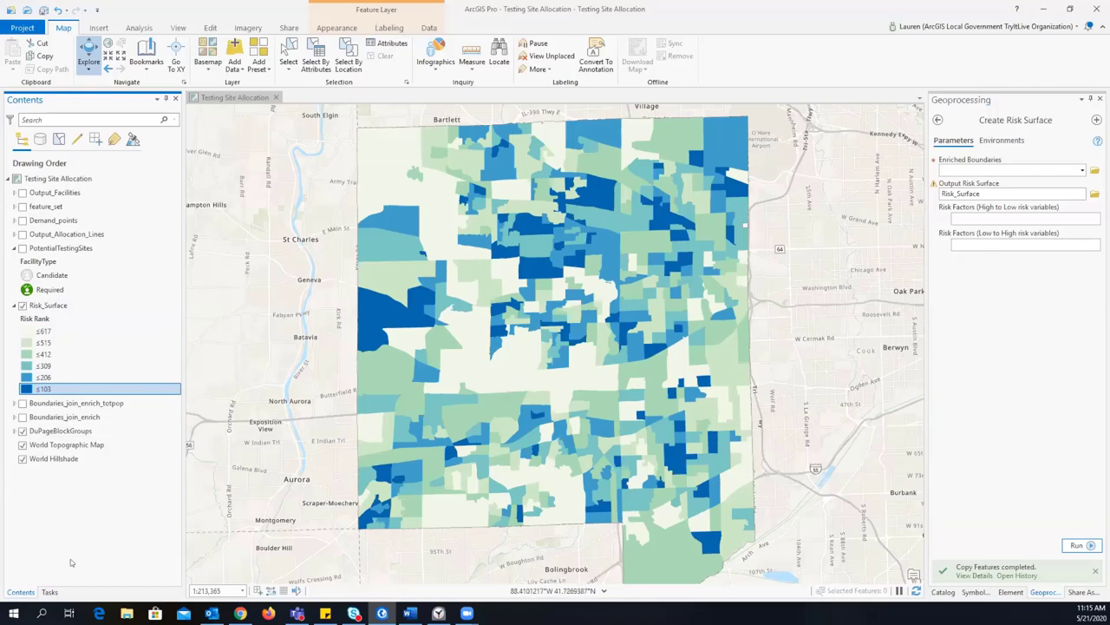
Step: Advance the Identify areas of risk task to Share as web layer, run that step and finish the task
left_click(49, 592)
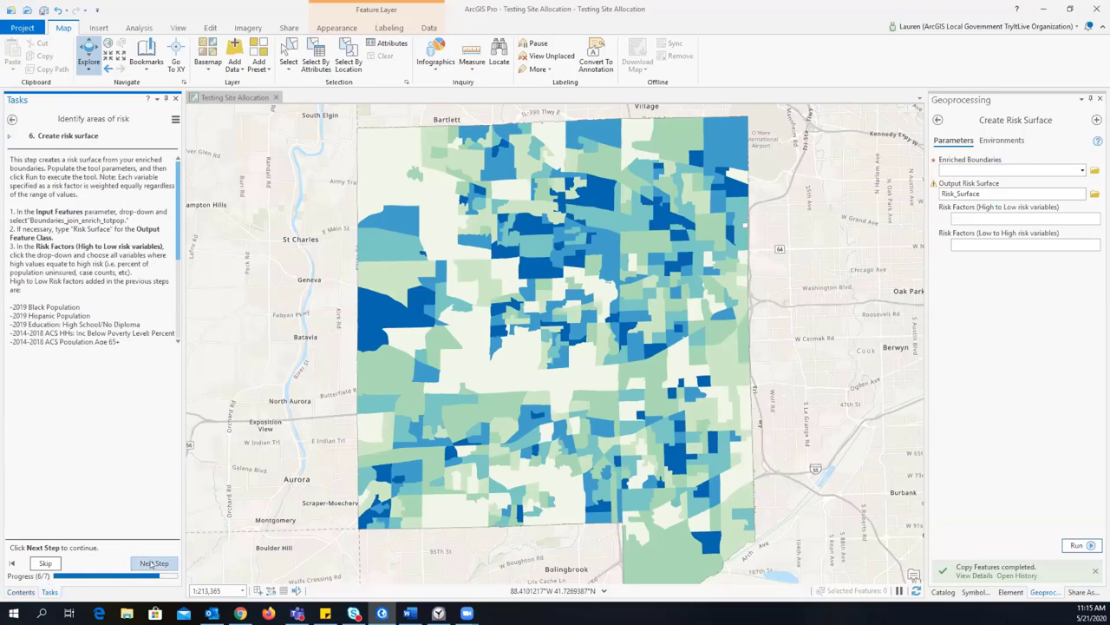
left_click(153, 563)
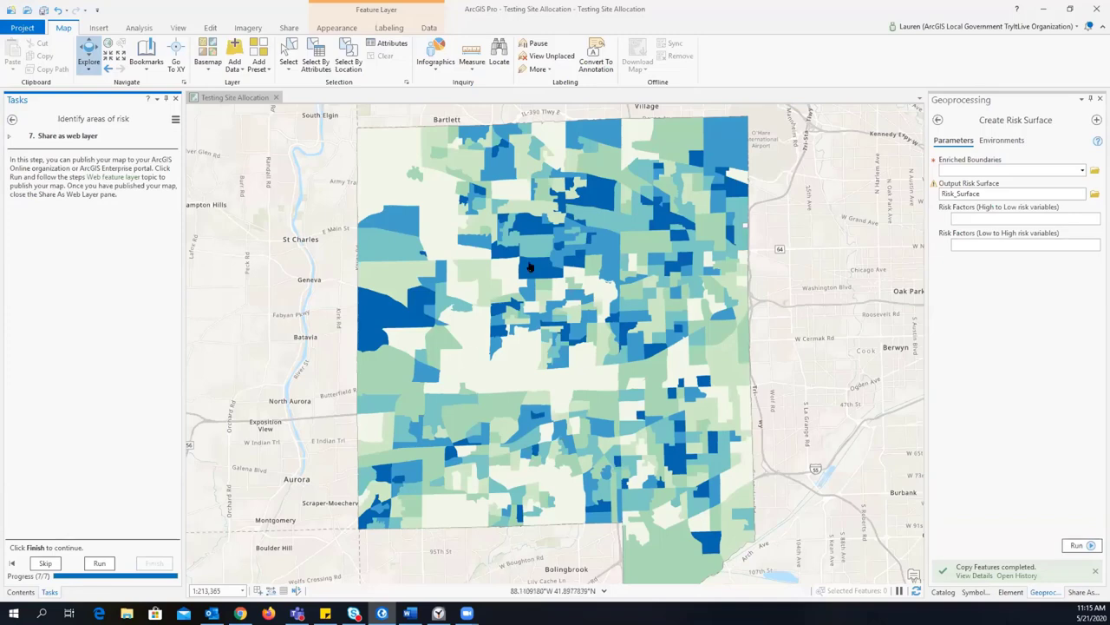
left_click(100, 564)
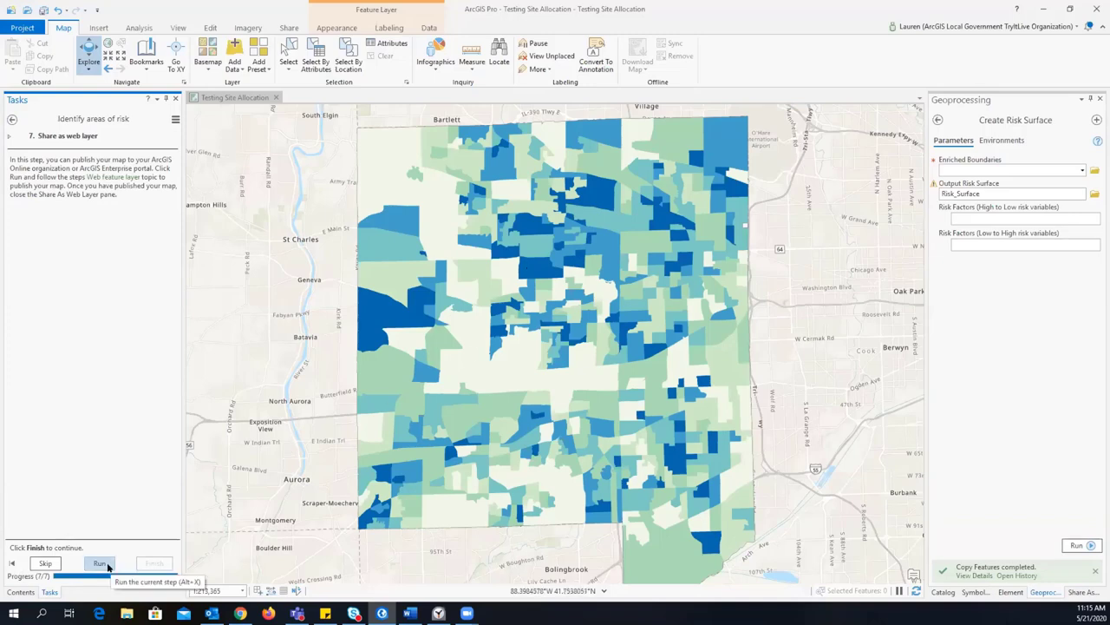
left_click(145, 567)
Step: Open the Identify candidate sites task and advance it to the Append candidate sites step
left_click(116, 203)
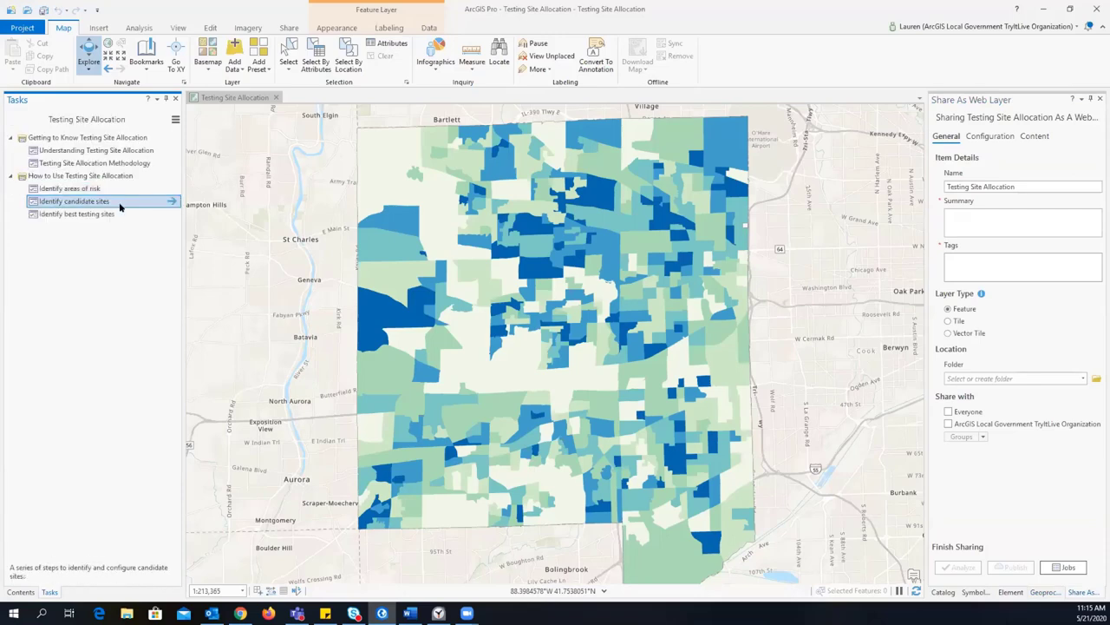
left_click(171, 201)
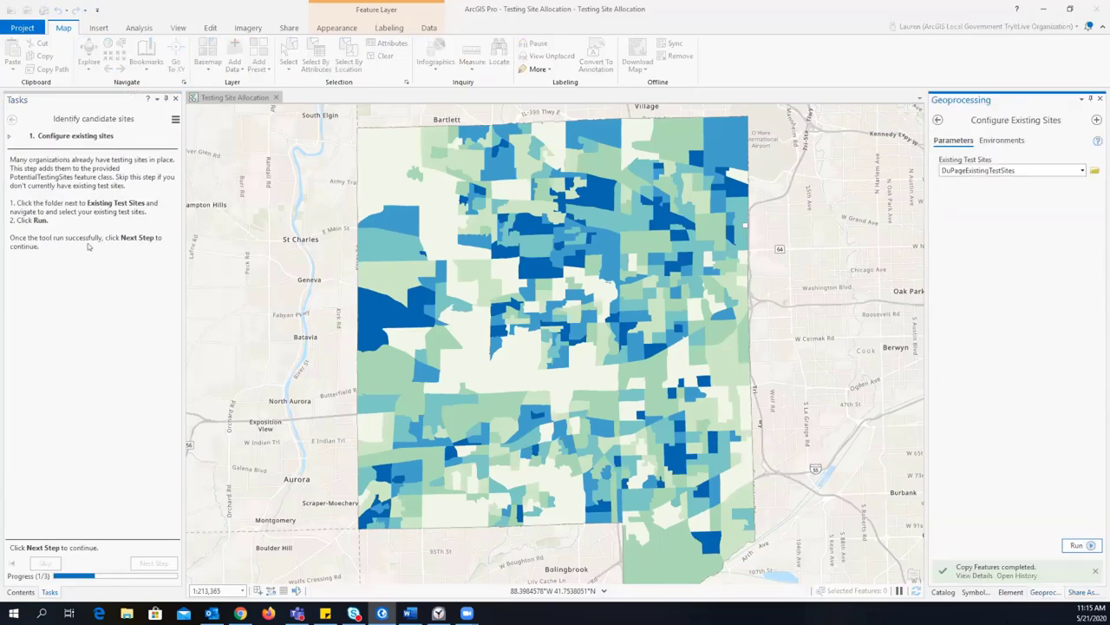
left_click(154, 563)
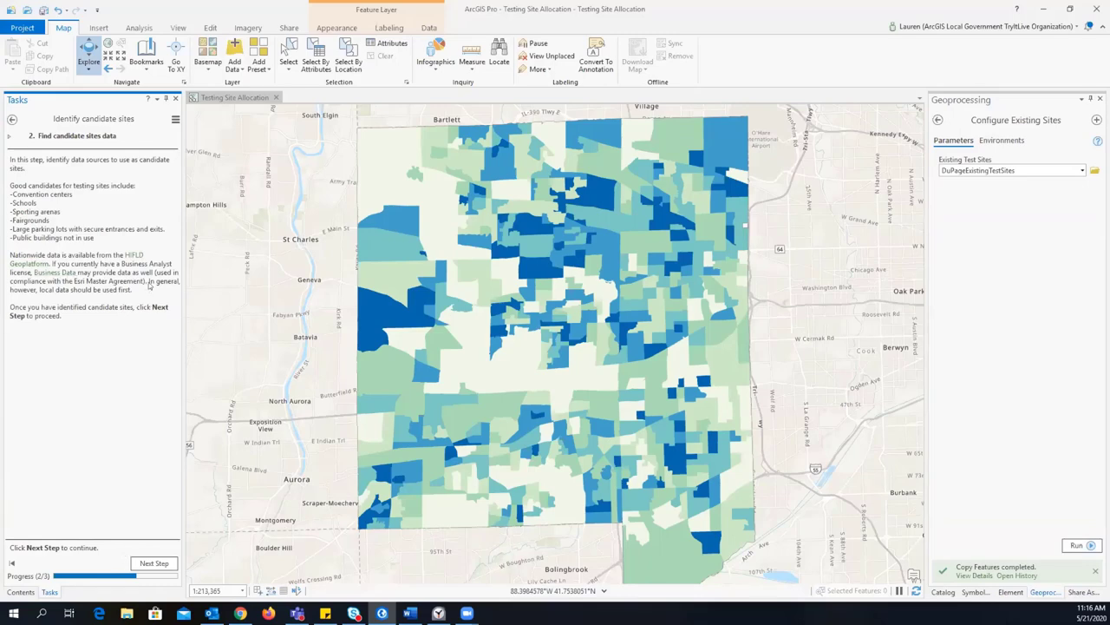
left_click(149, 563)
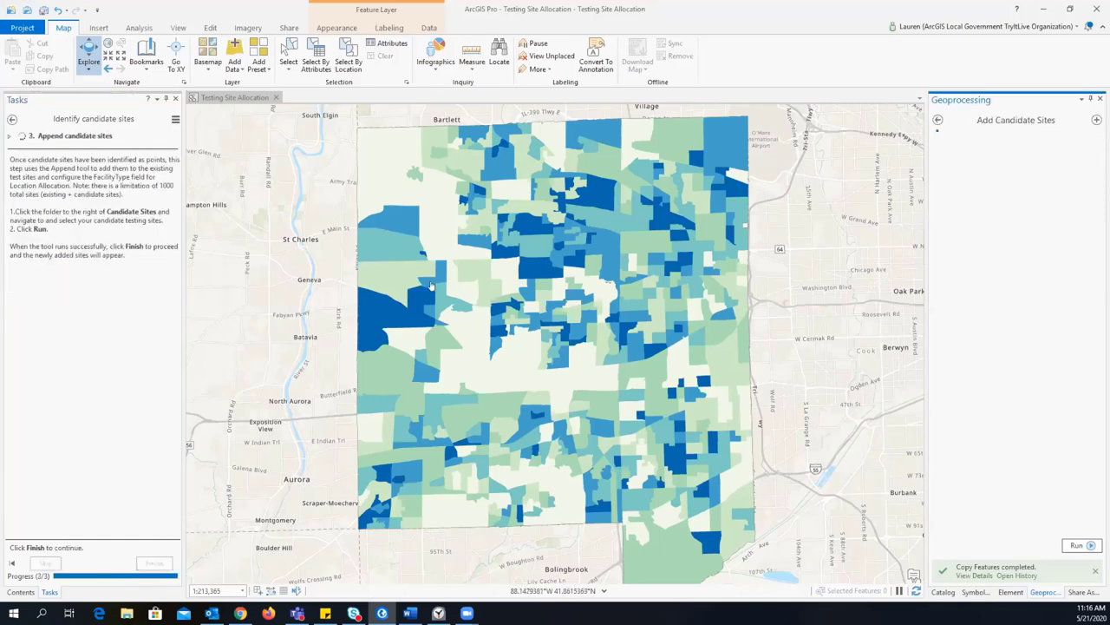
Step: Display the PotentialTestingSites layer on the map and finish the Identify candidate sites task
left_click(21, 592)
left_click(23, 249)
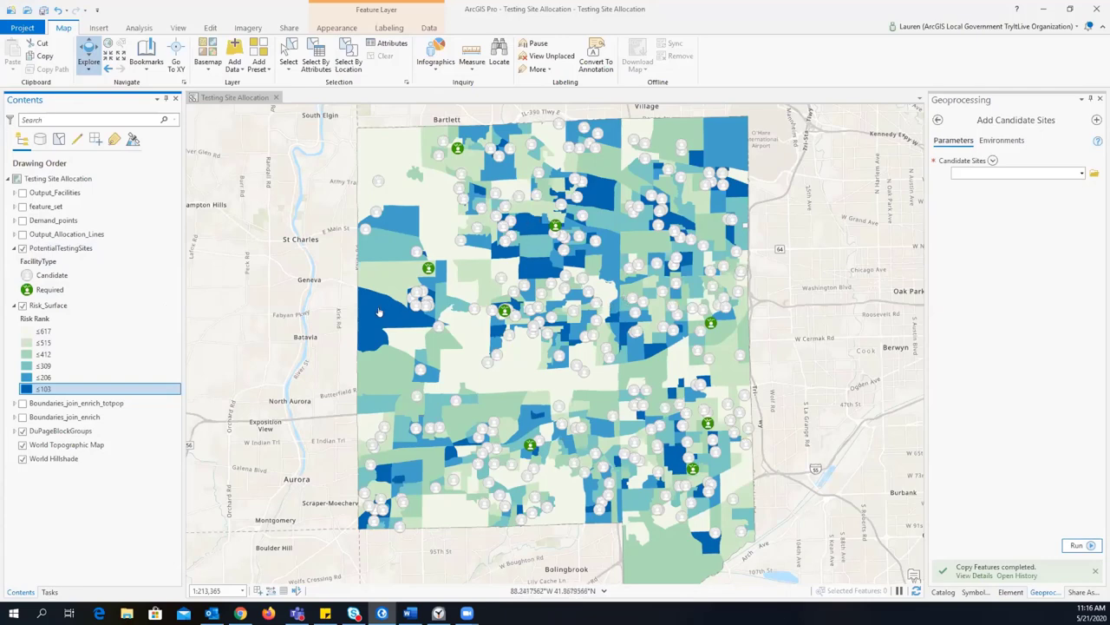
left_click(49, 591)
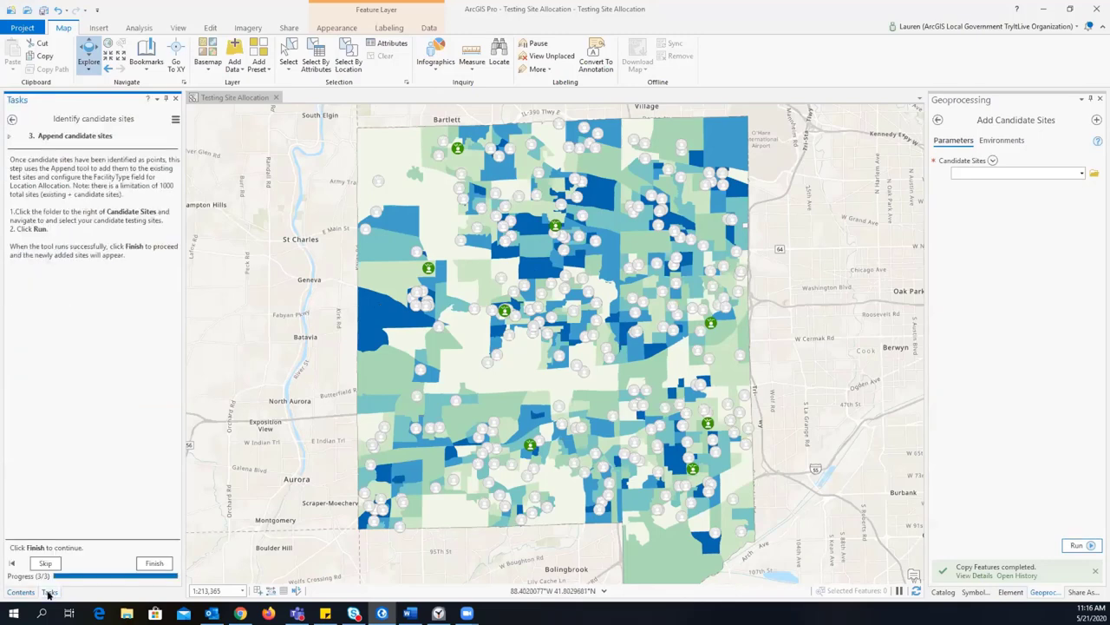
left_click(155, 564)
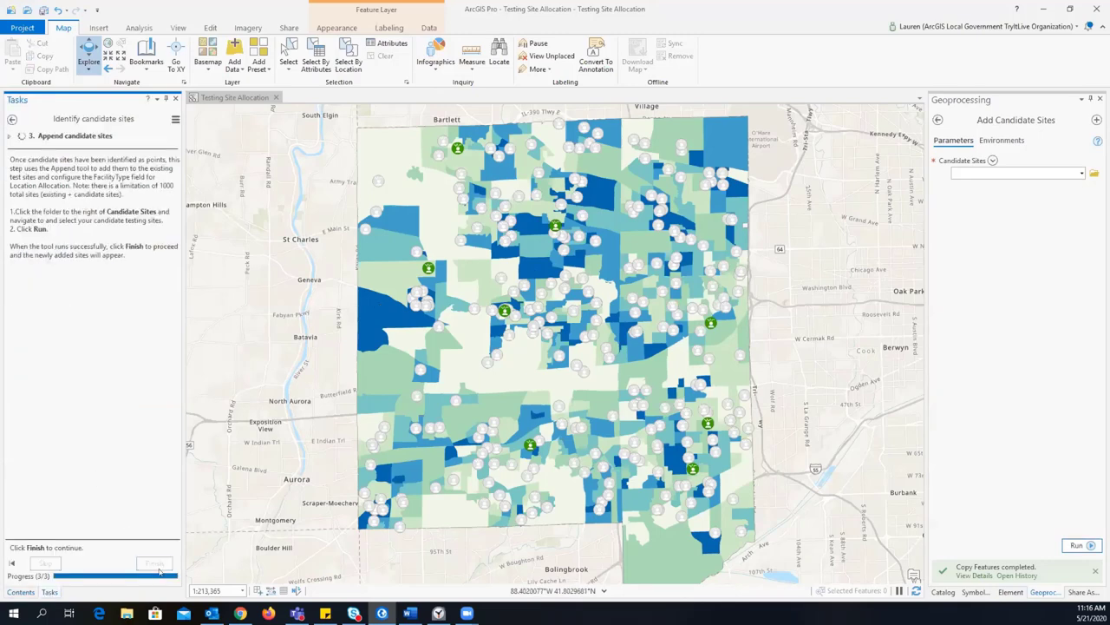
Step: Open the Identify best testing sites task and advance it to the Select testing sites step
left_click(79, 214)
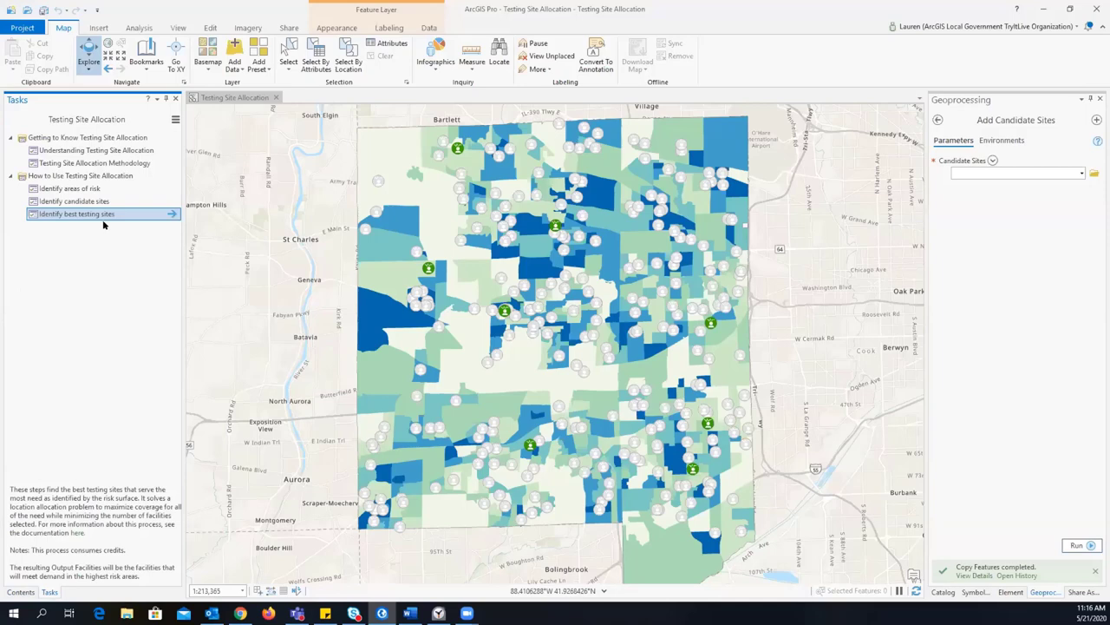
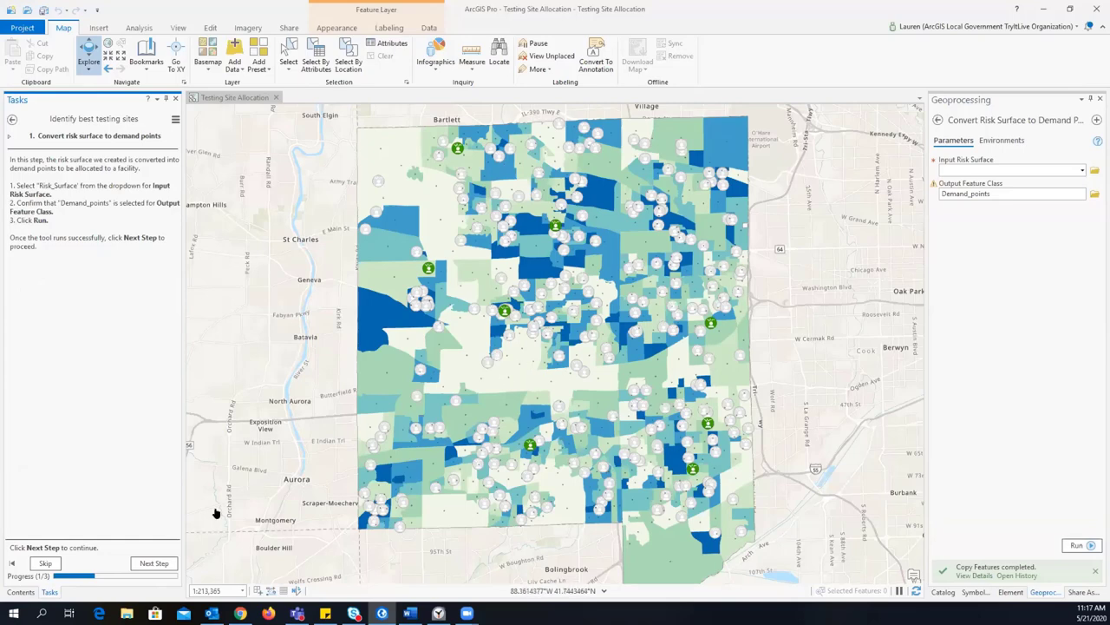
left_click(152, 563)
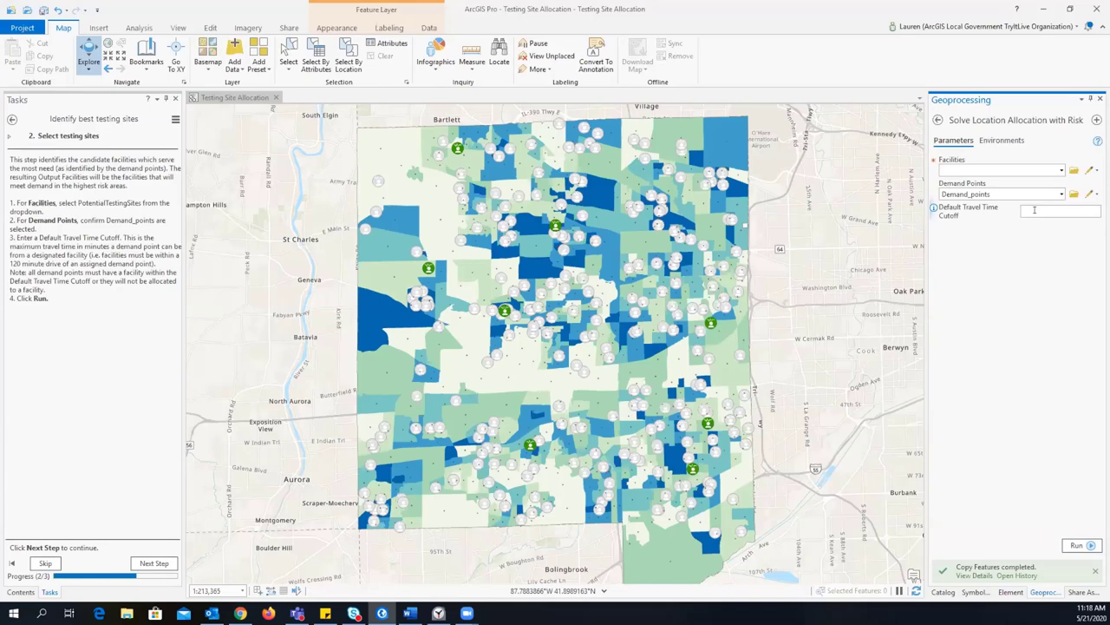
Step: Display the Output_Facilities, Output_Allocation_Lines and feature_set layers on the map and return to the Select testing sites step
left_click(21, 592)
left_click(22, 193)
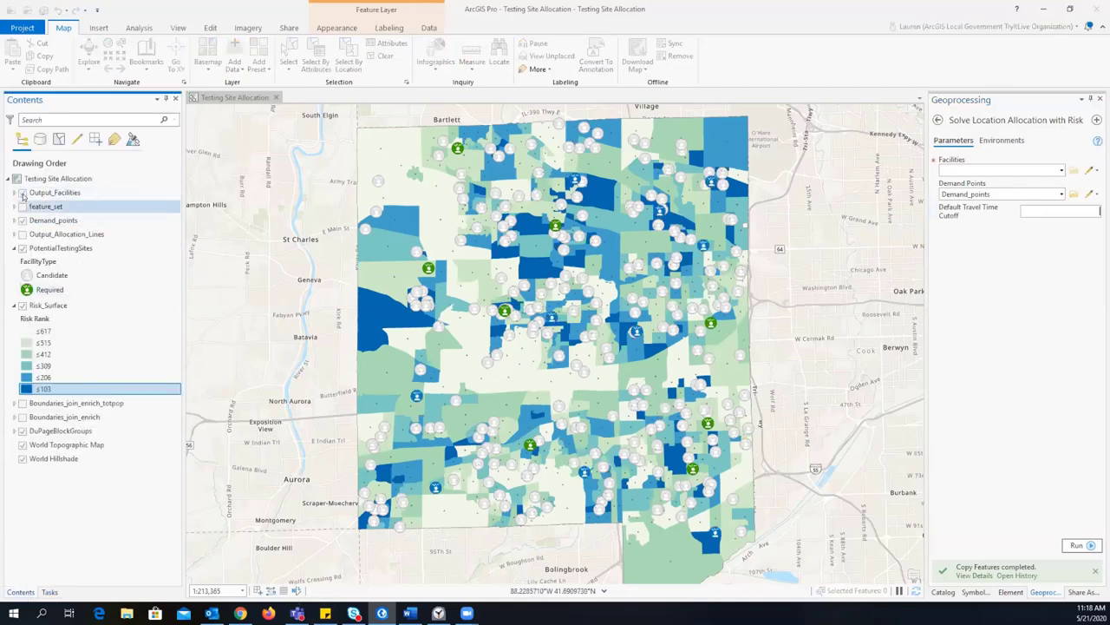
left_click(22, 235)
left_click(22, 207)
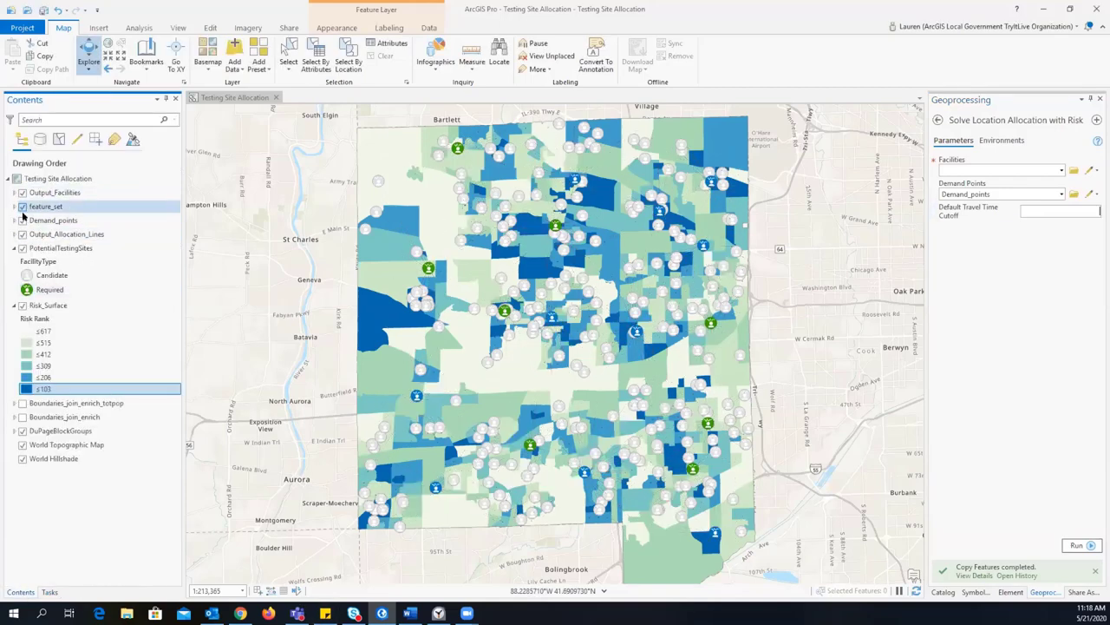
left_click(50, 592)
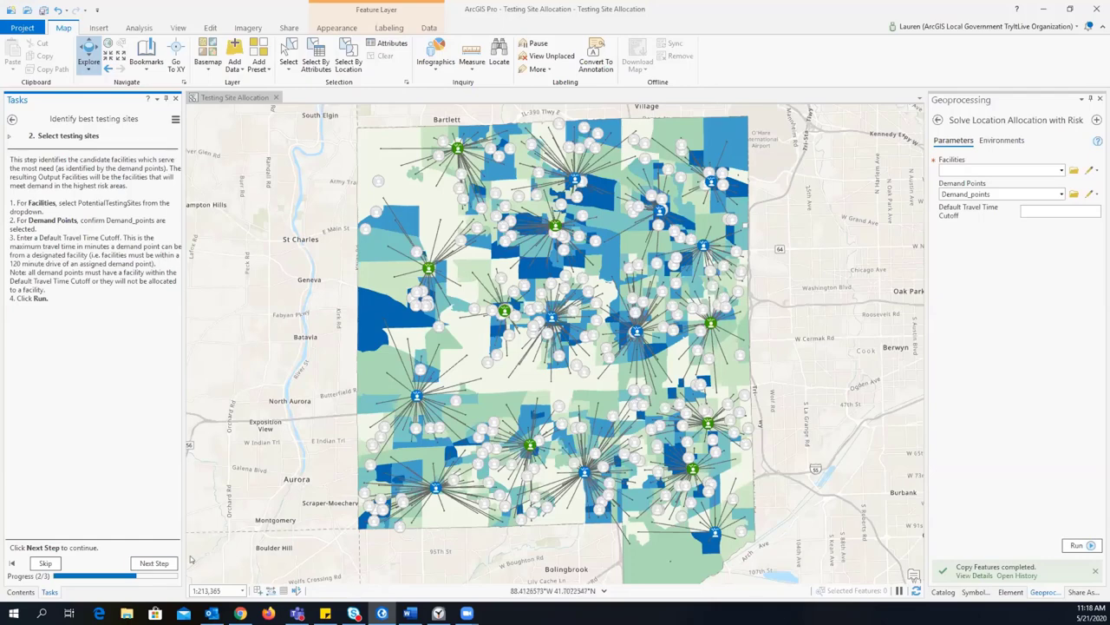
Step: Advance the Identify best testing sites task to Share as web layer, and switch to the Testing Sites Manager in Chrome
left_click(159, 562)
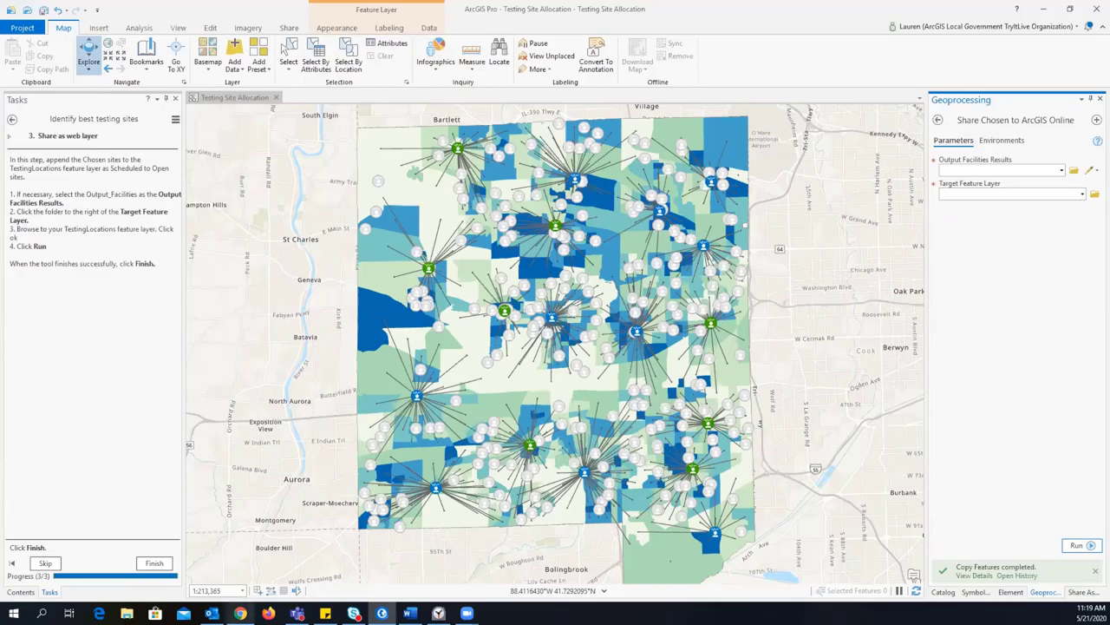
left_click(240, 613)
left_click(326, 9)
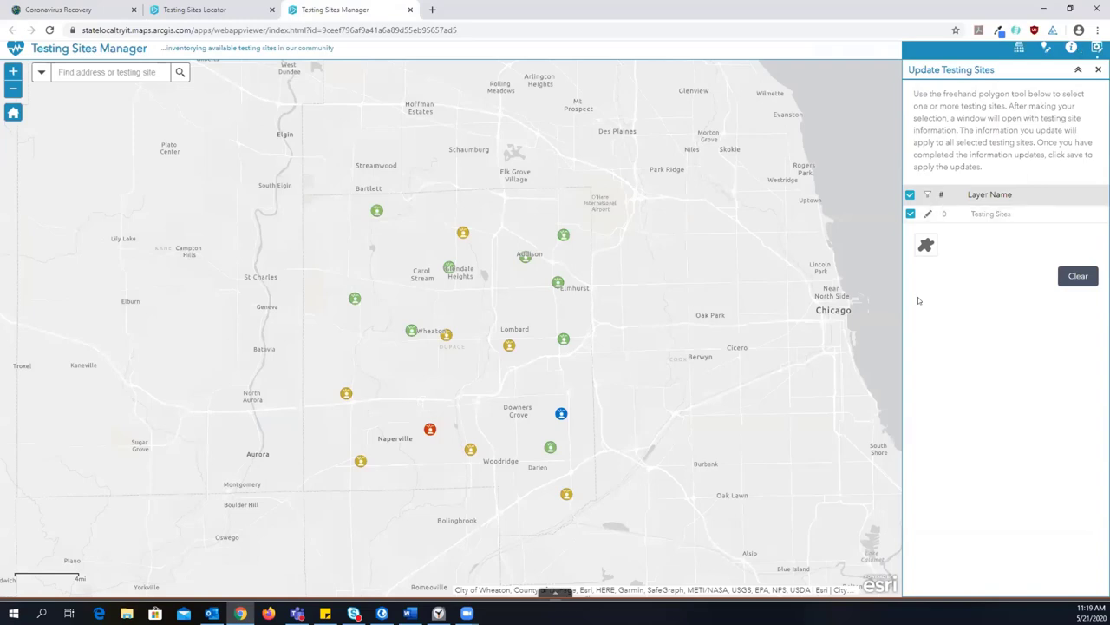
Step: Select the three testing sites around Addison and Elmhurst with the freehand polygon and dismiss their bulk update form without saving
left_click(927, 244)
mouse_move(564, 209)
left_mouse_down()
mouse_move(521, 289)
mouse_move(575, 303)
left_mouse_up()
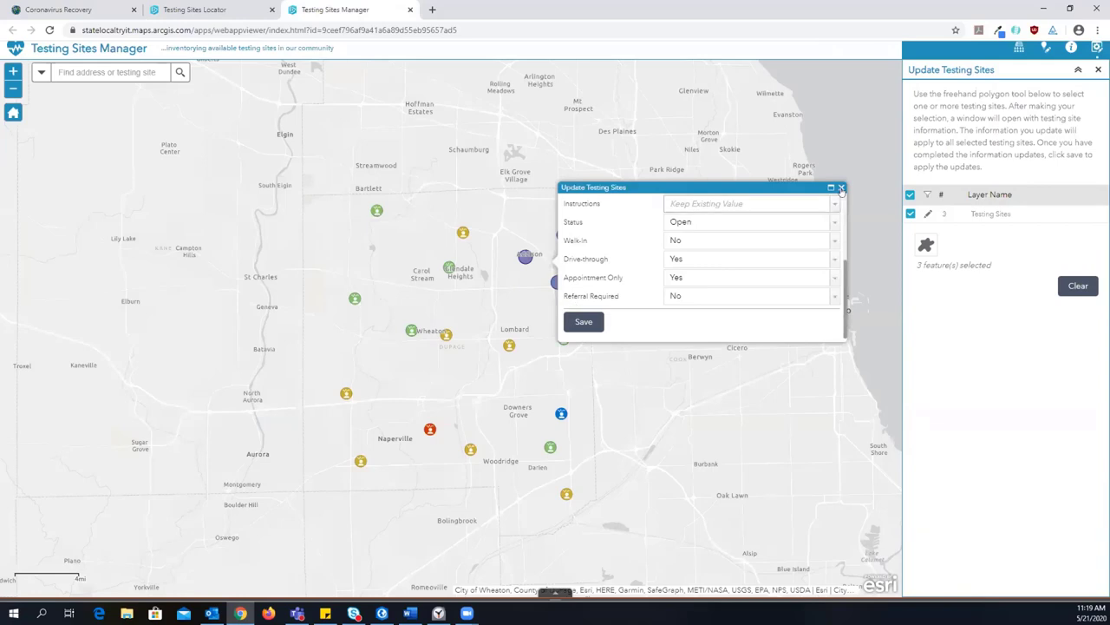
left_click(840, 187)
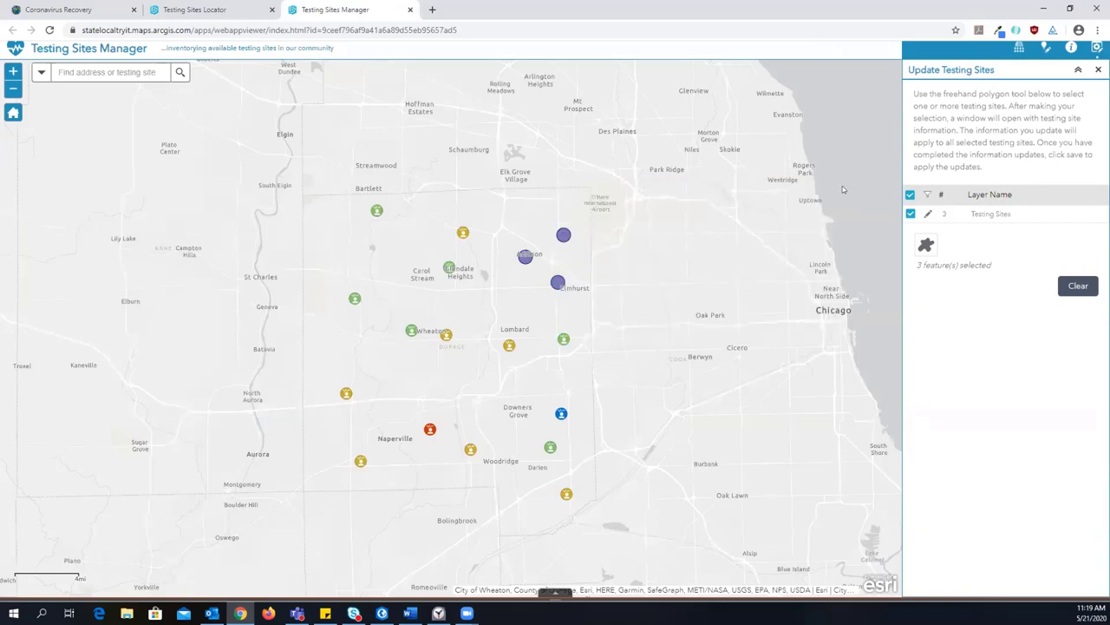
Step: View the attribute form of the testing site northeast of Addison, cancel it, and look at the Load Testing Sites tool
left_click(1047, 48)
left_click(563, 235)
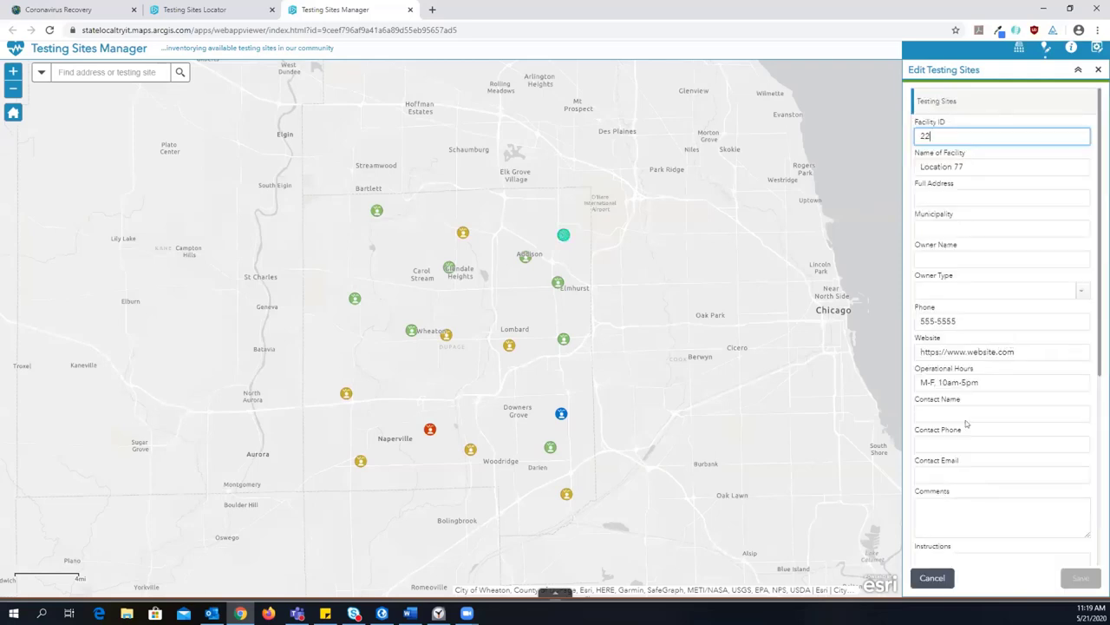
left_click(933, 578)
left_click(1019, 48)
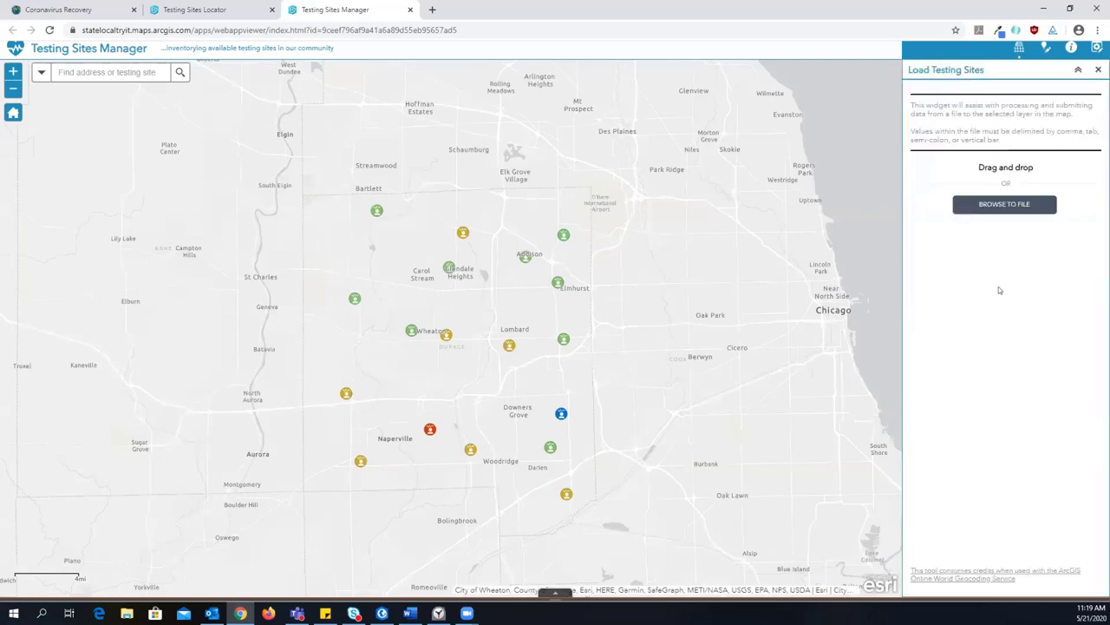
left_click(1047, 49)
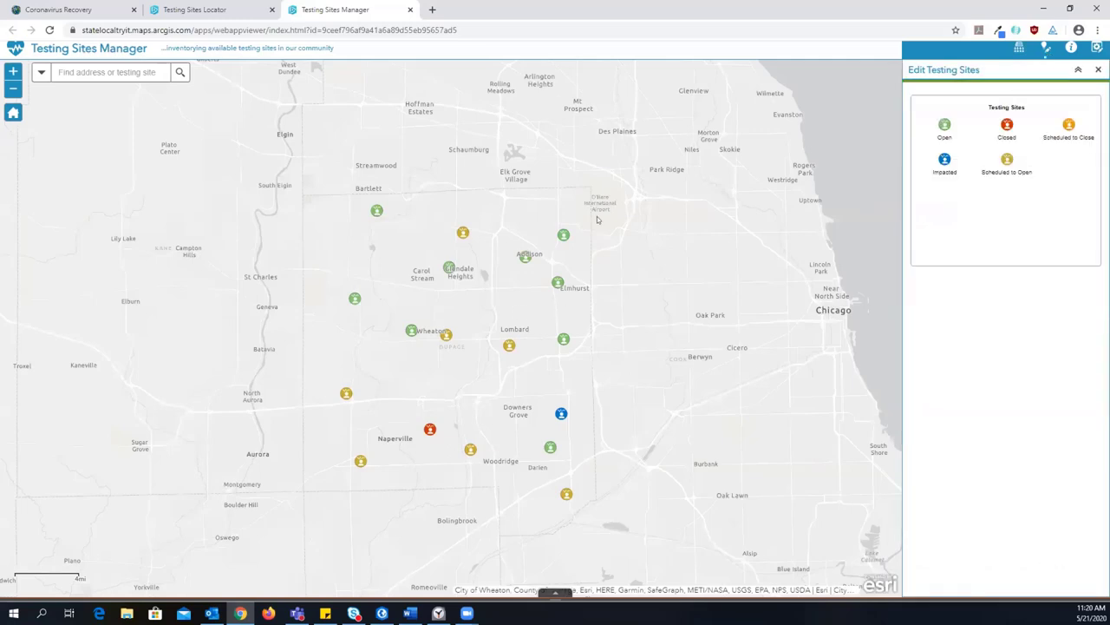
Step: In the Testing Sites Locator, set the search location at Mallard Lake Forest Preserve and choose the County Health Office result
left_click(190, 10)
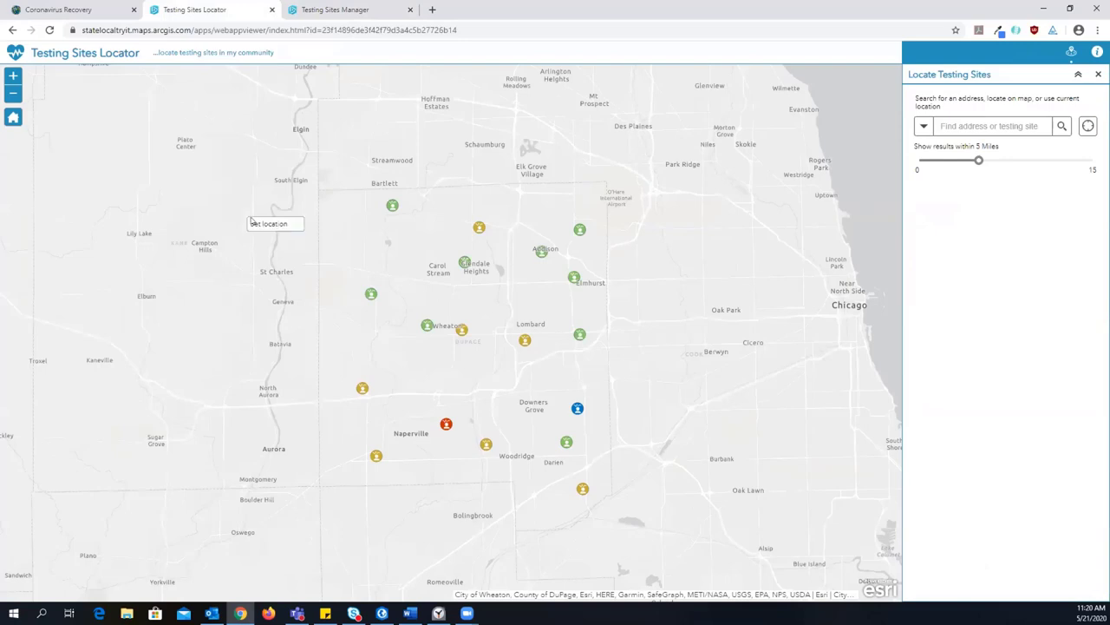
left_click(428, 212)
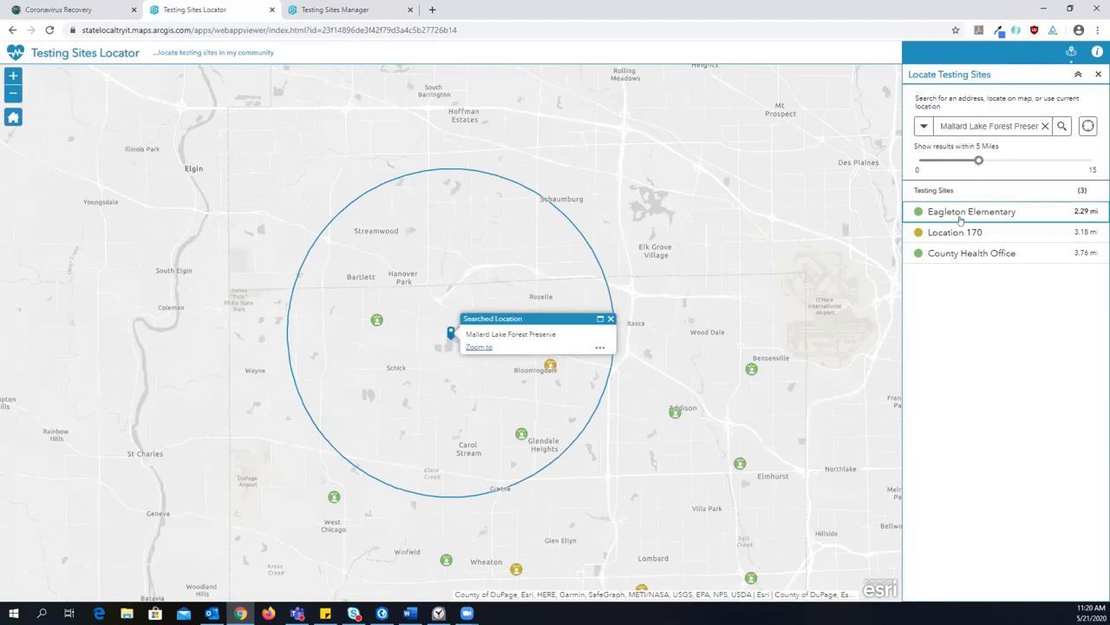
left_click(962, 253)
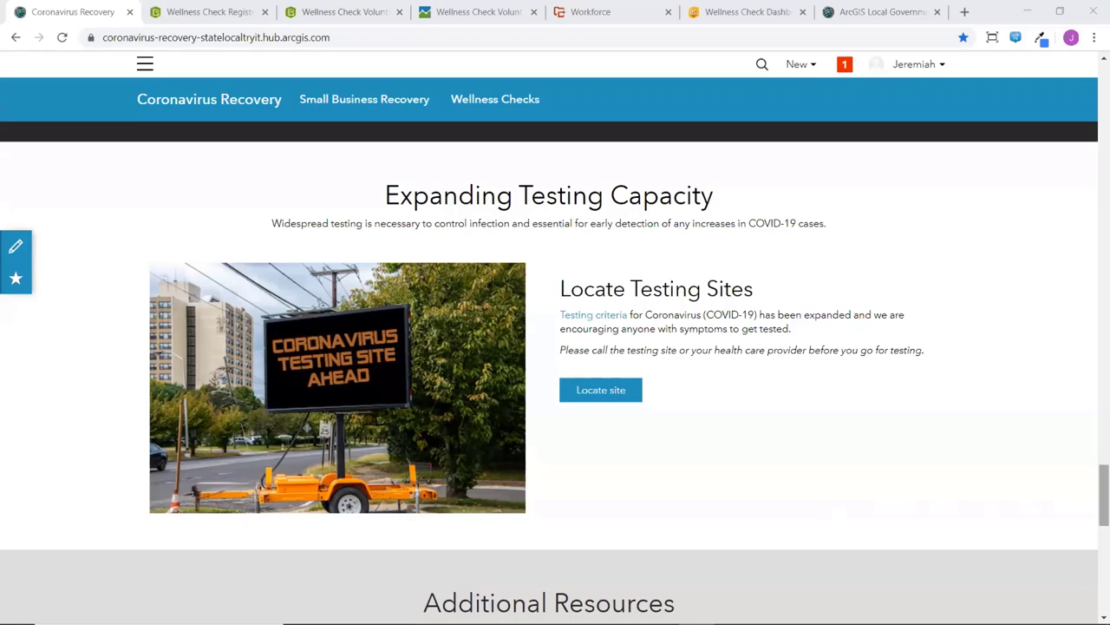
Step: Find the Request a Wellness Check section on the Coronavirus Recovery site and open the Wellness Check Registry form
scroll(1079, 431, "up", 10)
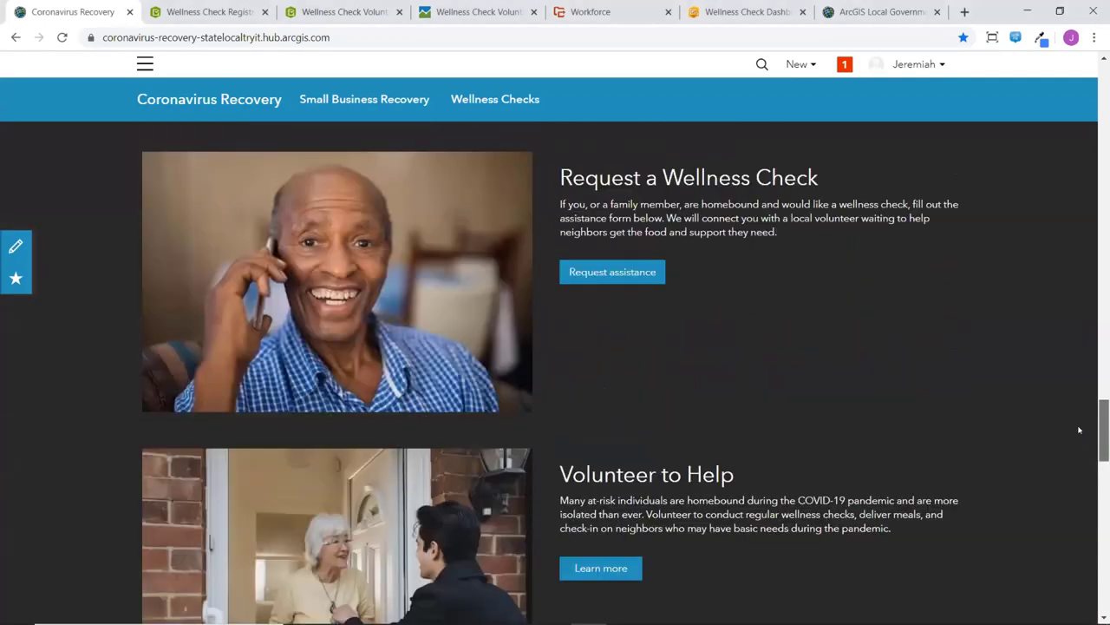
scroll(1079, 431, "up", 2)
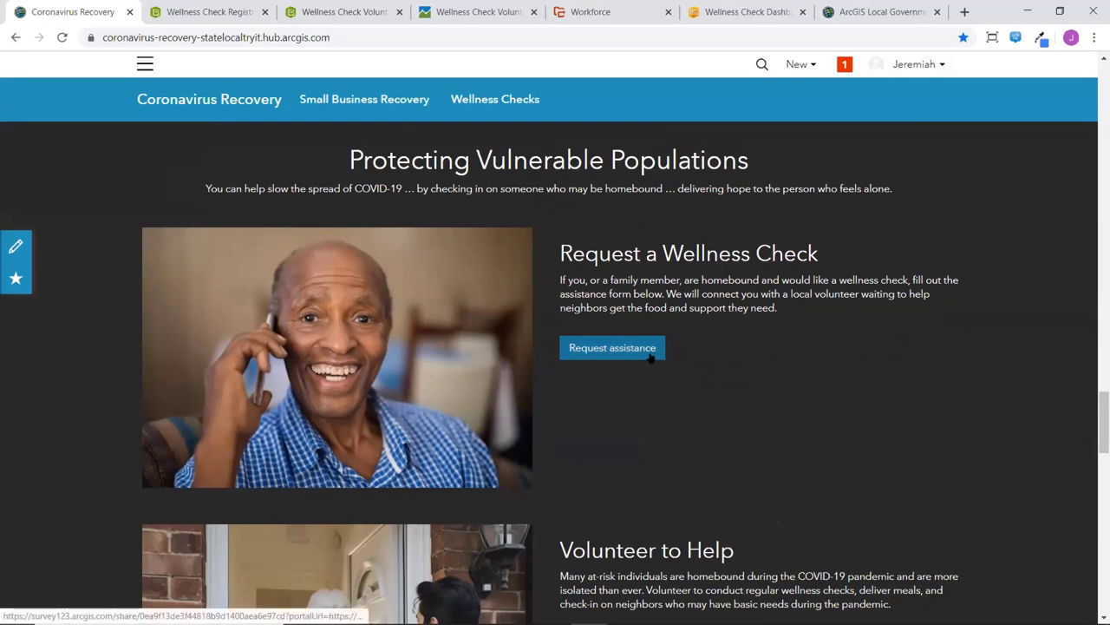
left_click(221, 11)
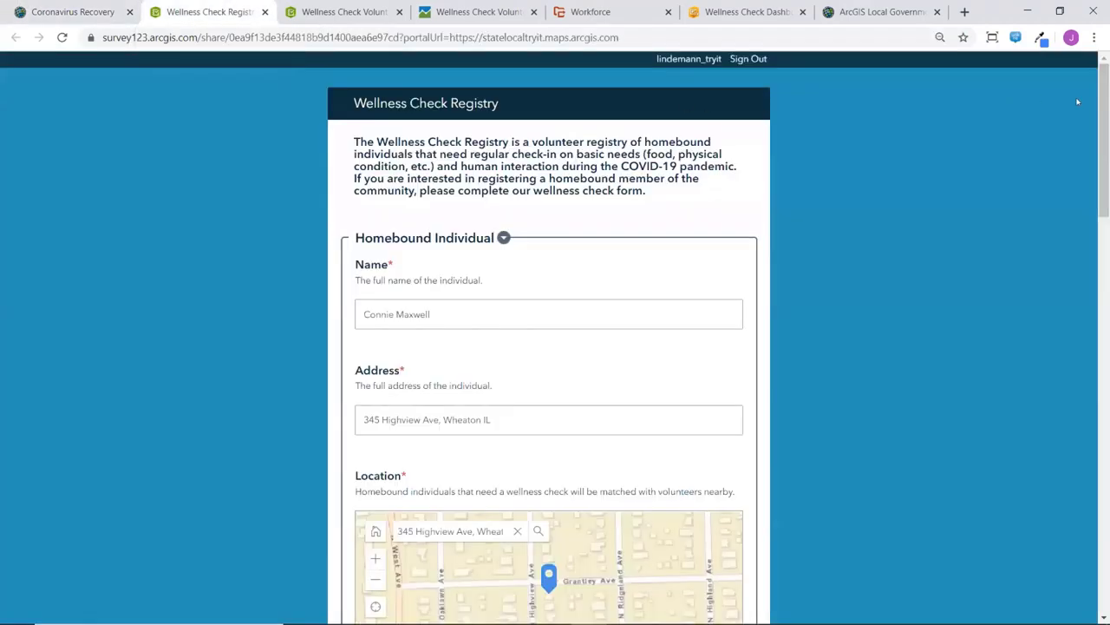
Step: Examine the Wellness Check Registry form from the homebound individual's details through the emergency contact section
scroll(719, 342, "down", 1)
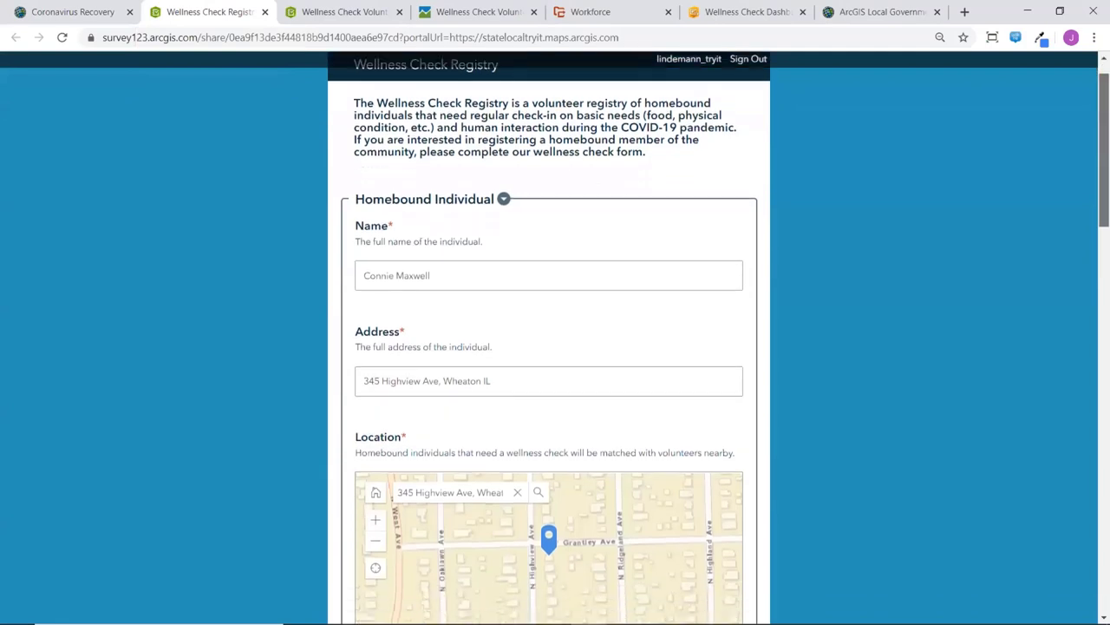
scroll(549, 339, "down", 5)
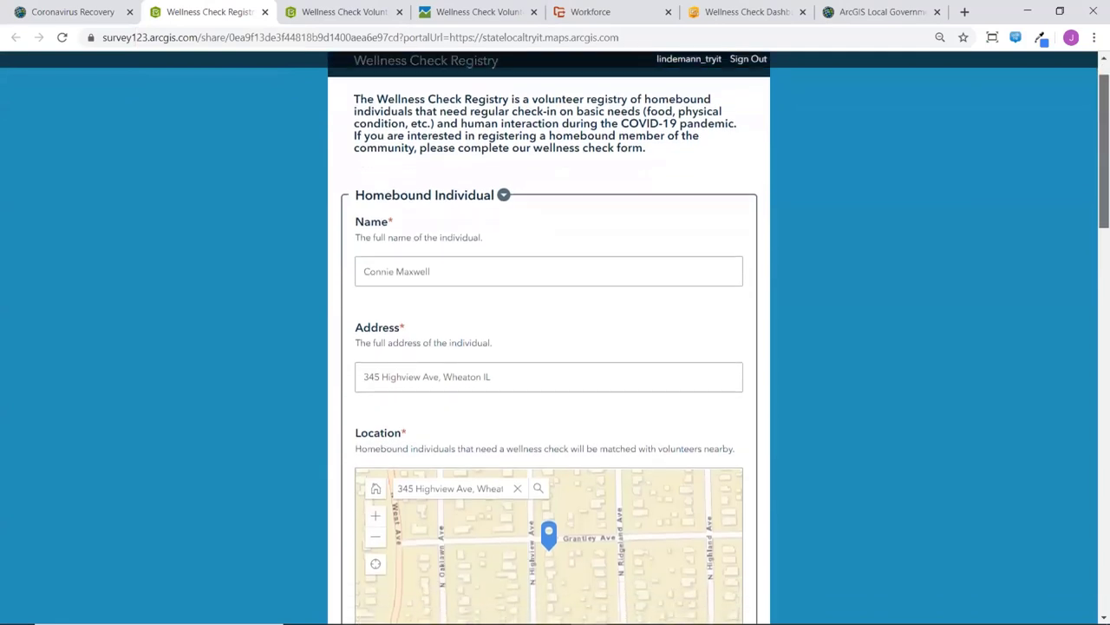
scroll(549, 338, "down", 3)
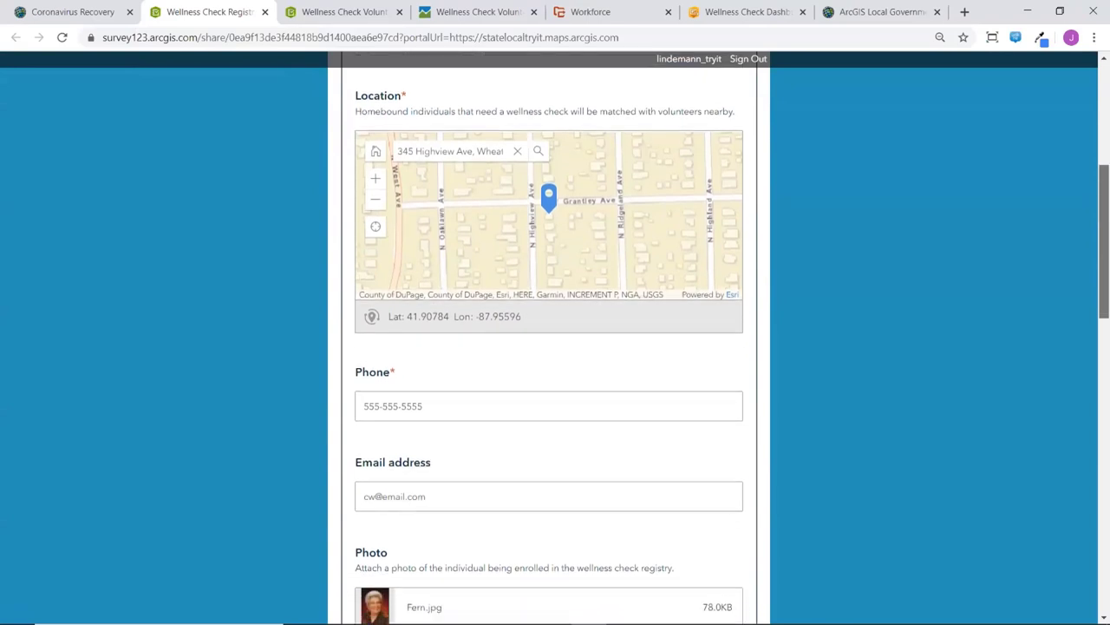
scroll(548, 339, "down", 5)
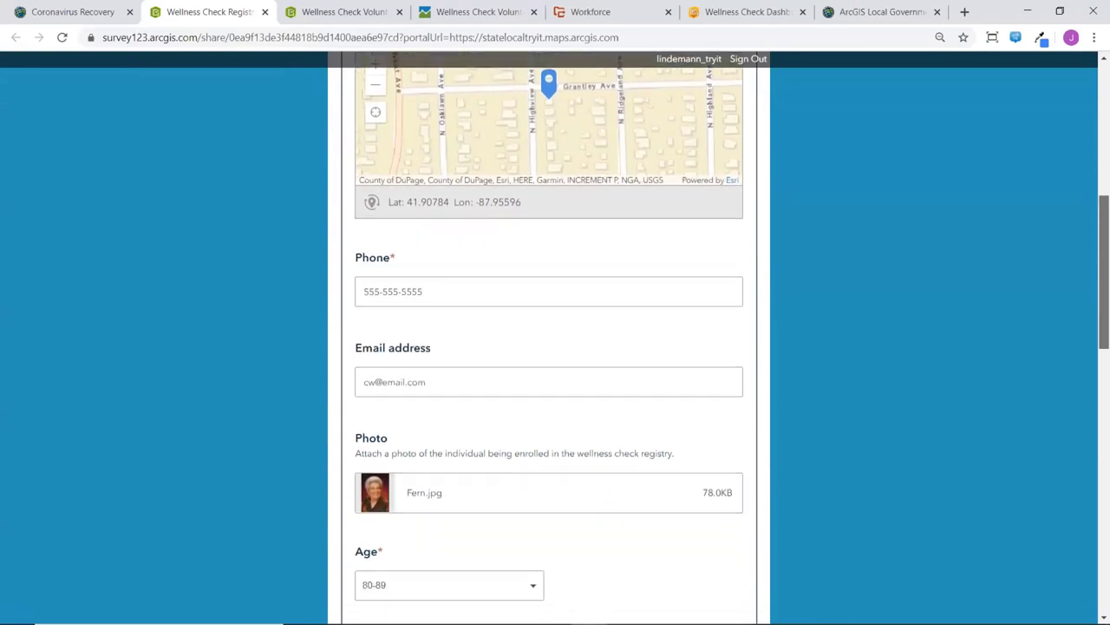
scroll(548, 338, "down", 3)
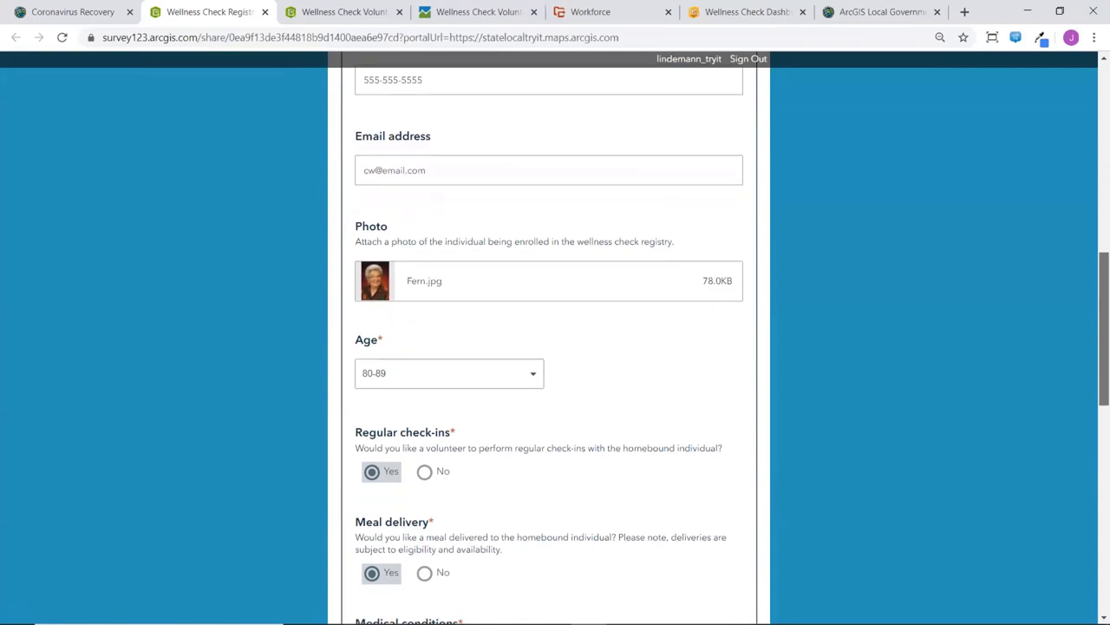
scroll(548, 339, "down", 3)
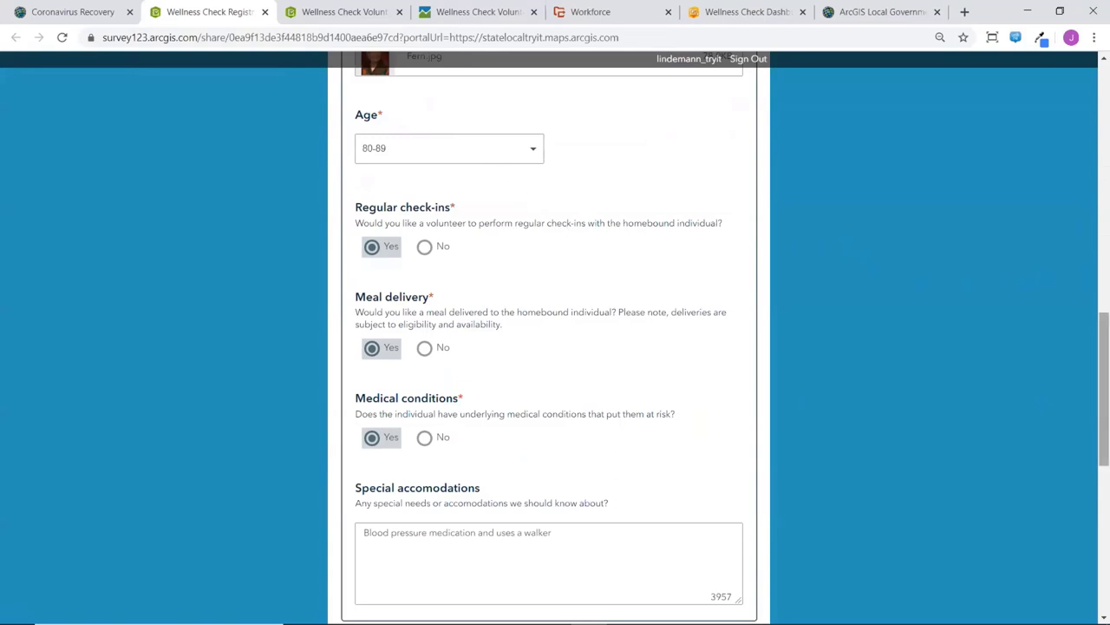
left_click_drag(1104, 390, 1104, 495)
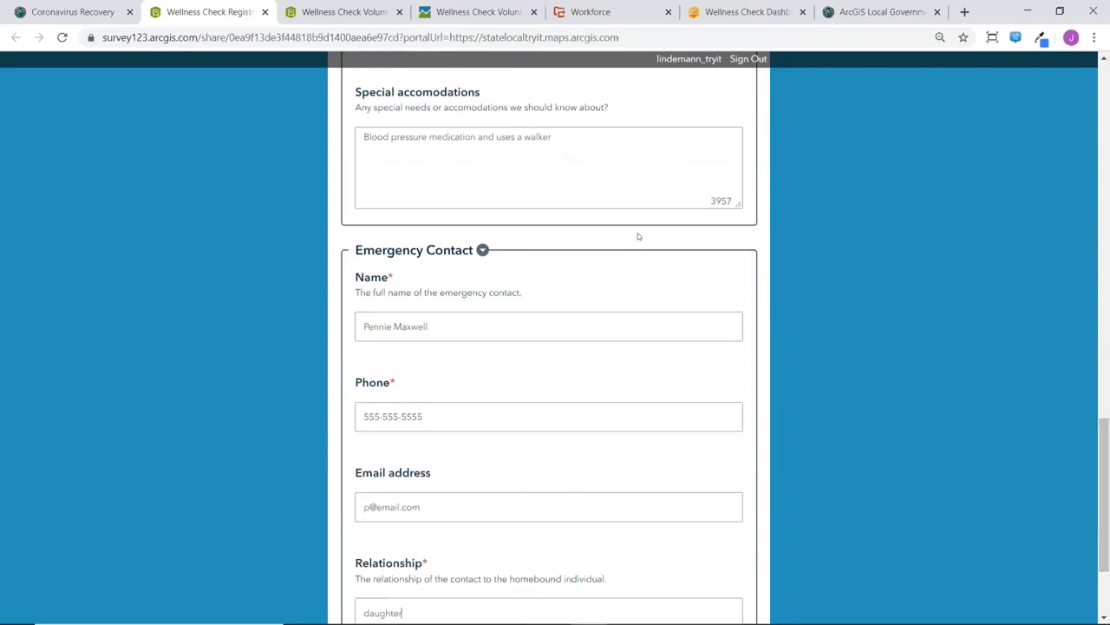
Step: Return to the Coronavirus Recovery site and open the Wellness Checks page from the Volunteer to Help section
left_click(98, 13)
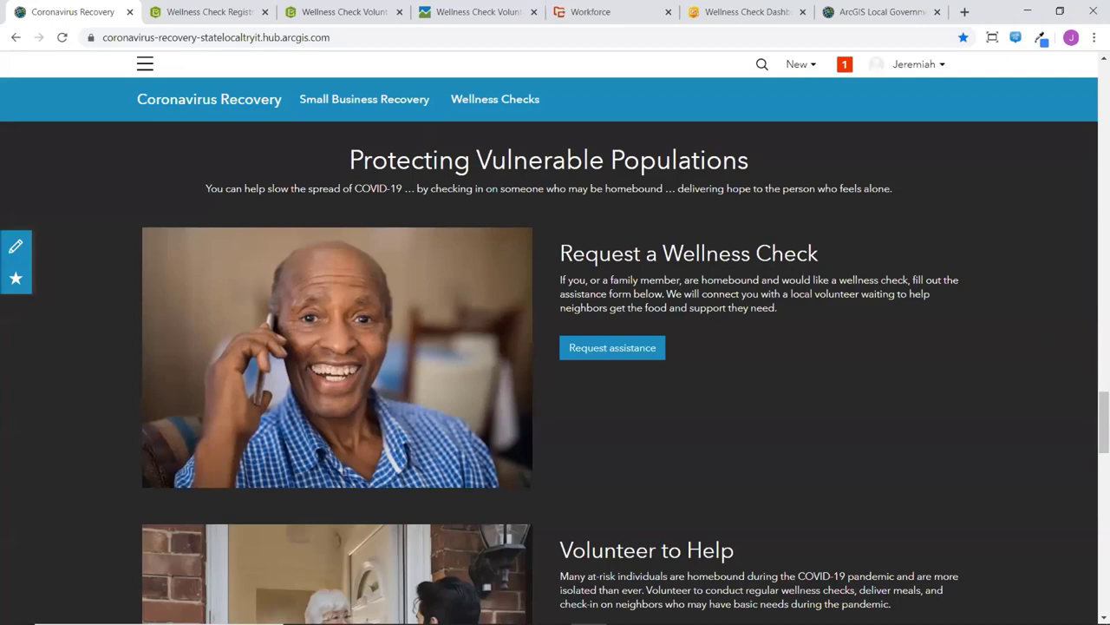
scroll(626, 373, "down", 2)
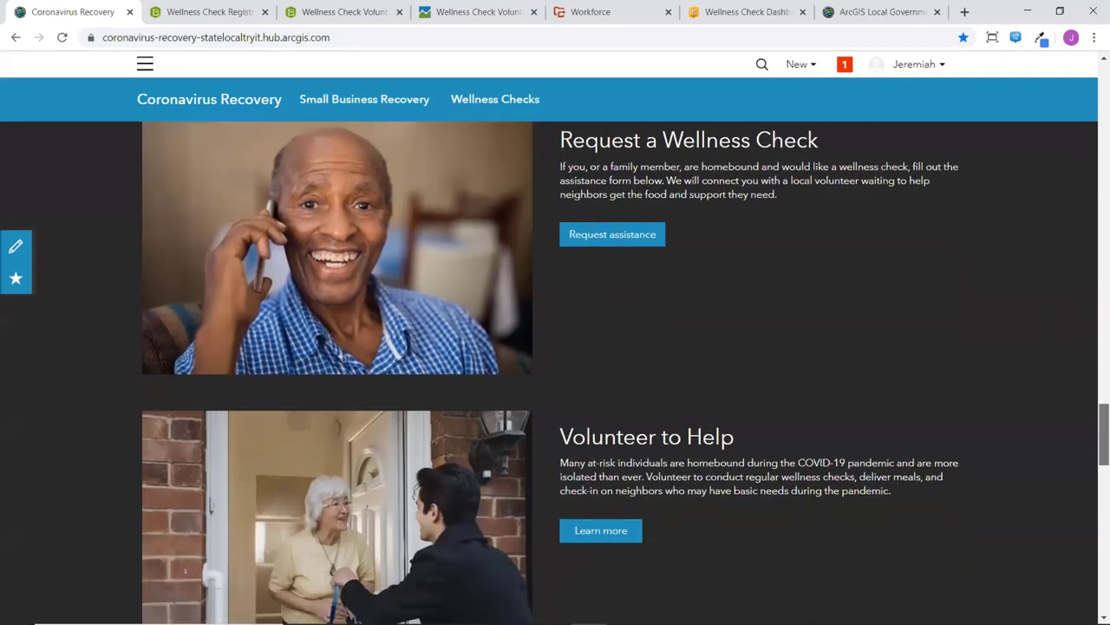
scroll(624, 441, "down", 2)
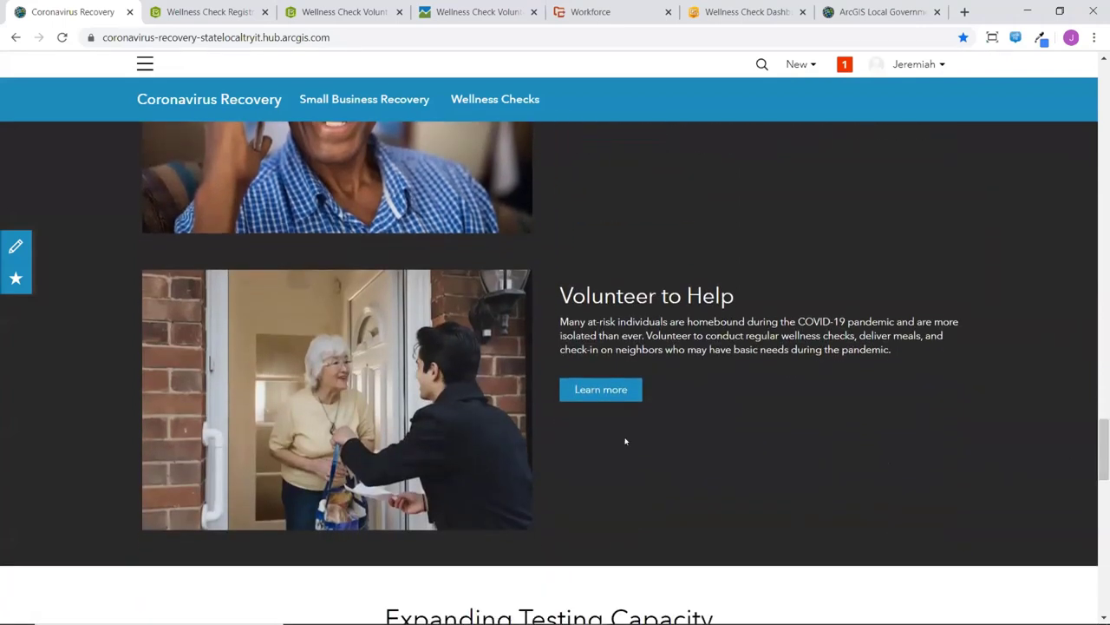
left_click(588, 391)
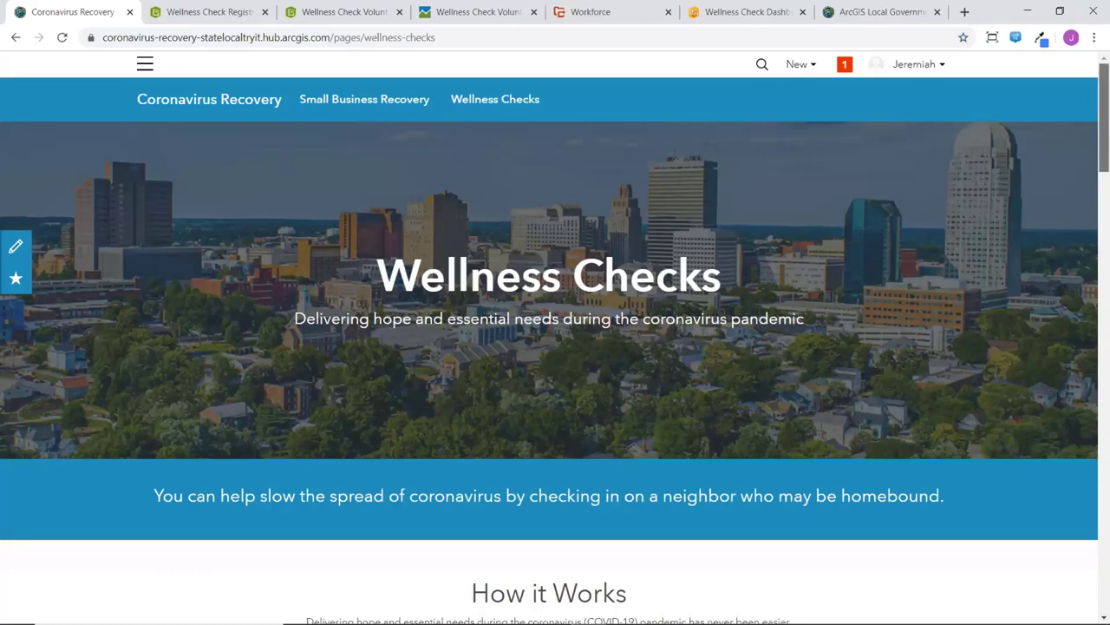
Step: Review the How it Works, Join Community and Volunteer to Help sections of the Wellness Checks page
scroll(555, 347, "down", 1)
scroll(555, 343, "down", 3)
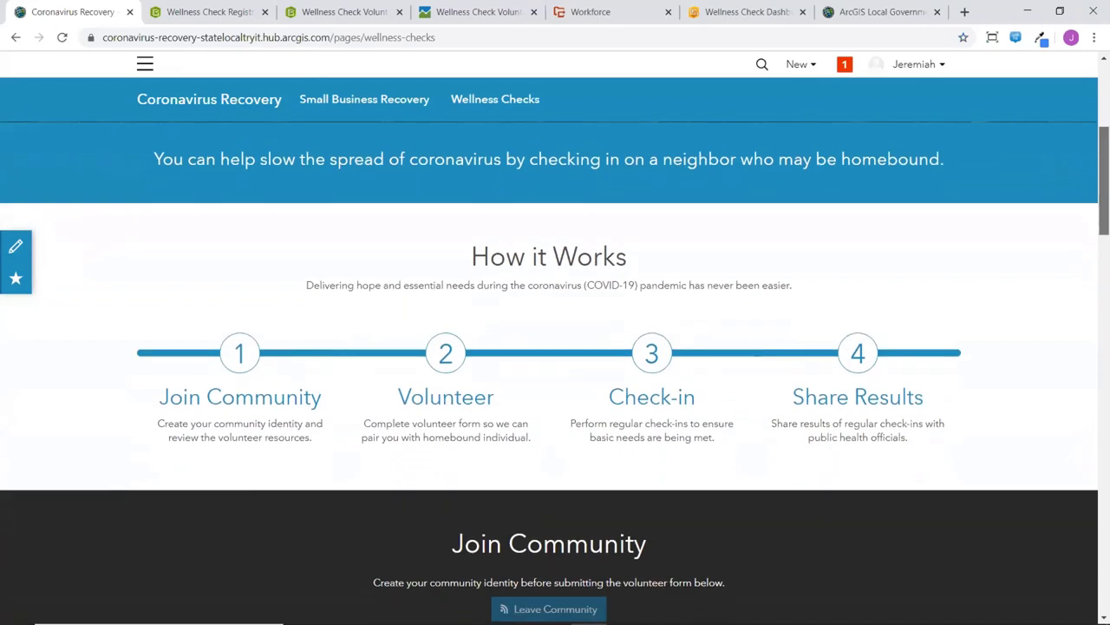
scroll(865, 377, "down", 2)
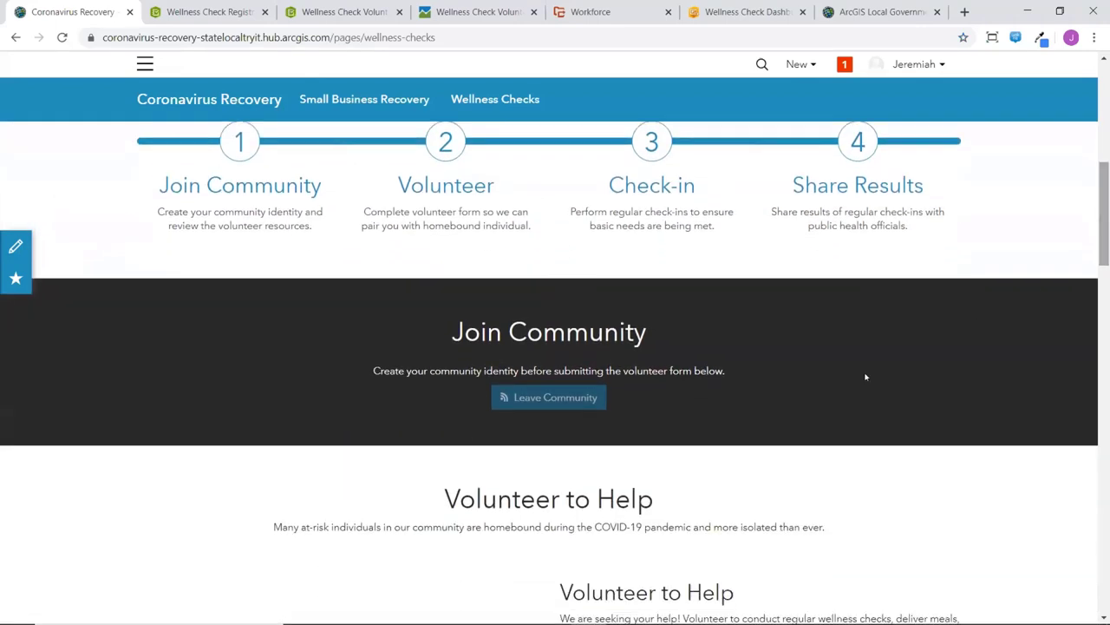
left_click(541, 402)
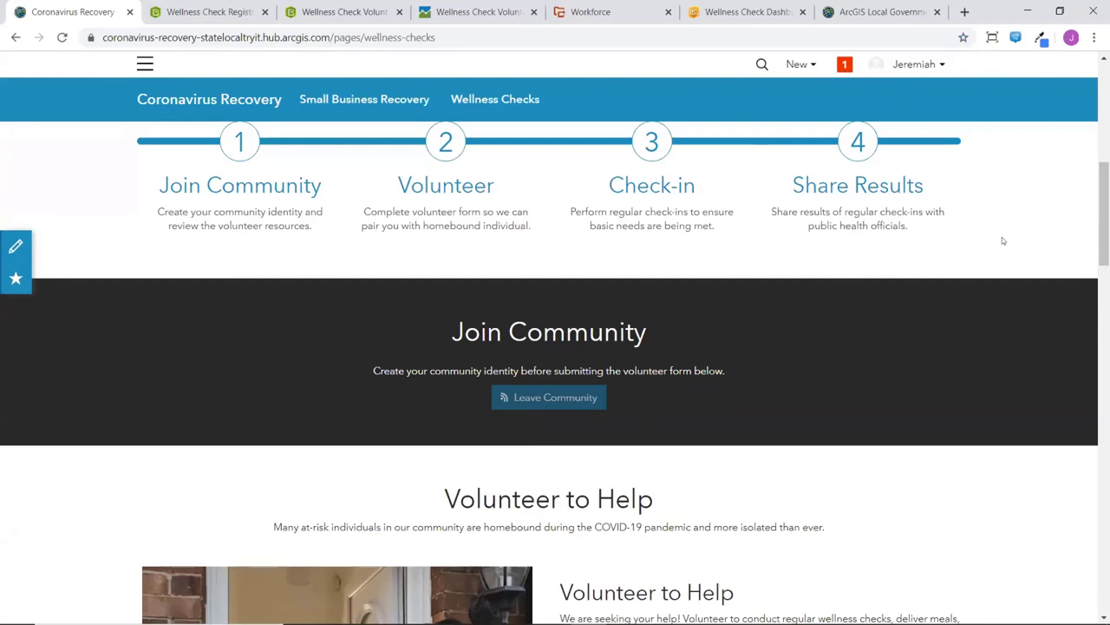
left_click_drag(1105, 214, 1104, 266)
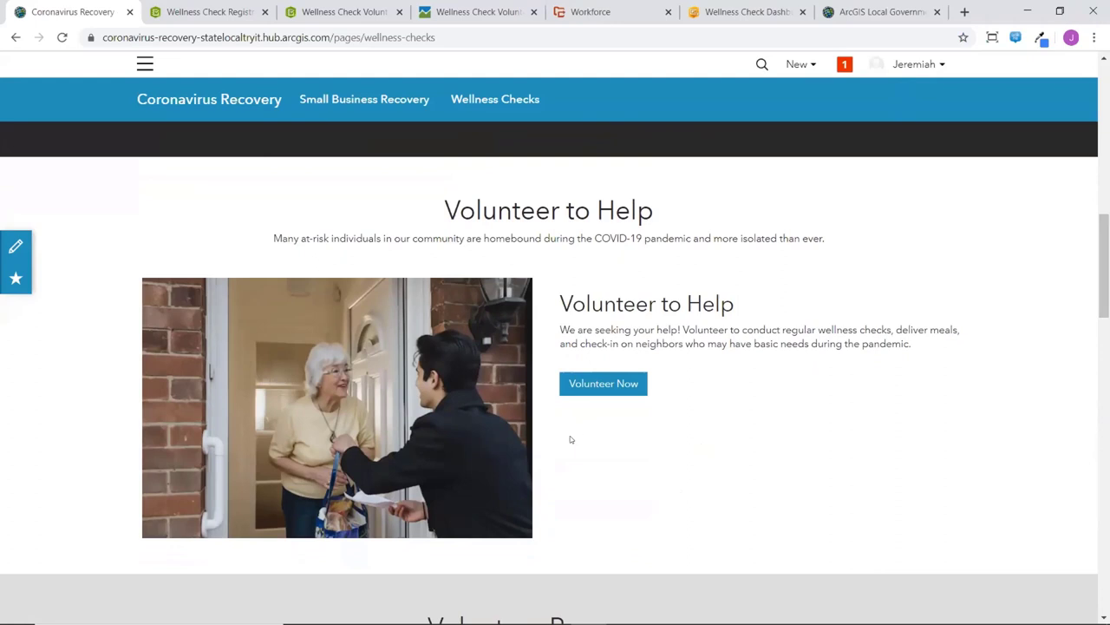
Step: Open the Wellness Check Volunteers form and review its name, home address and phone entries
left_click(320, 16)
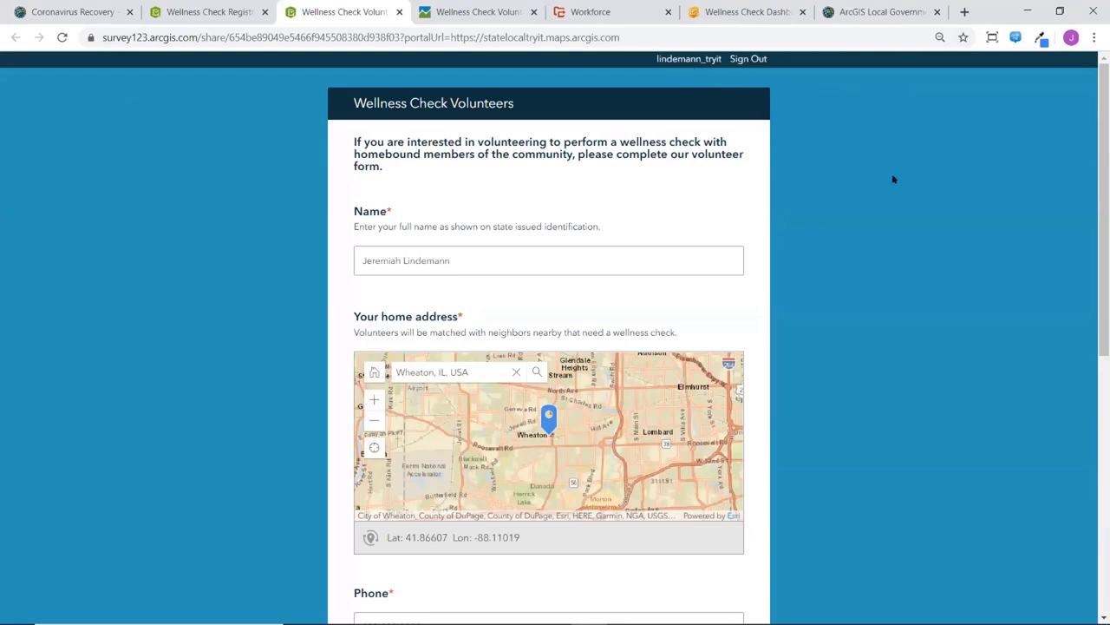
scroll(555, 347, "down", 2)
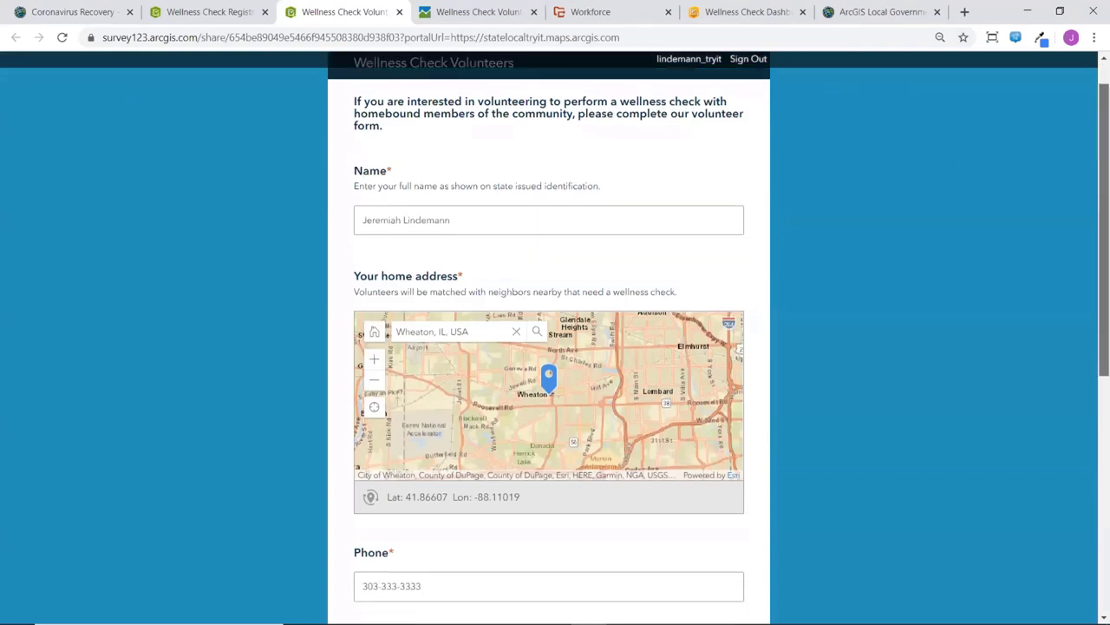
scroll(555, 347, "down", 4)
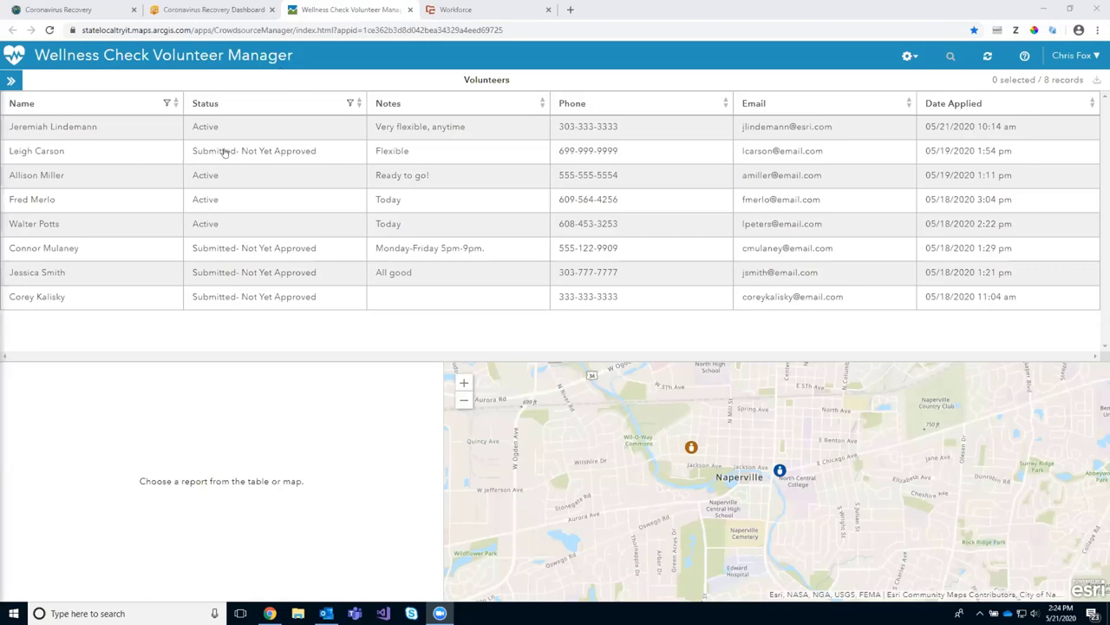
Step: Set the status of the volunteer who applied 05/19/2020 1:54 pm to Active and save the record
left_click(149, 154)
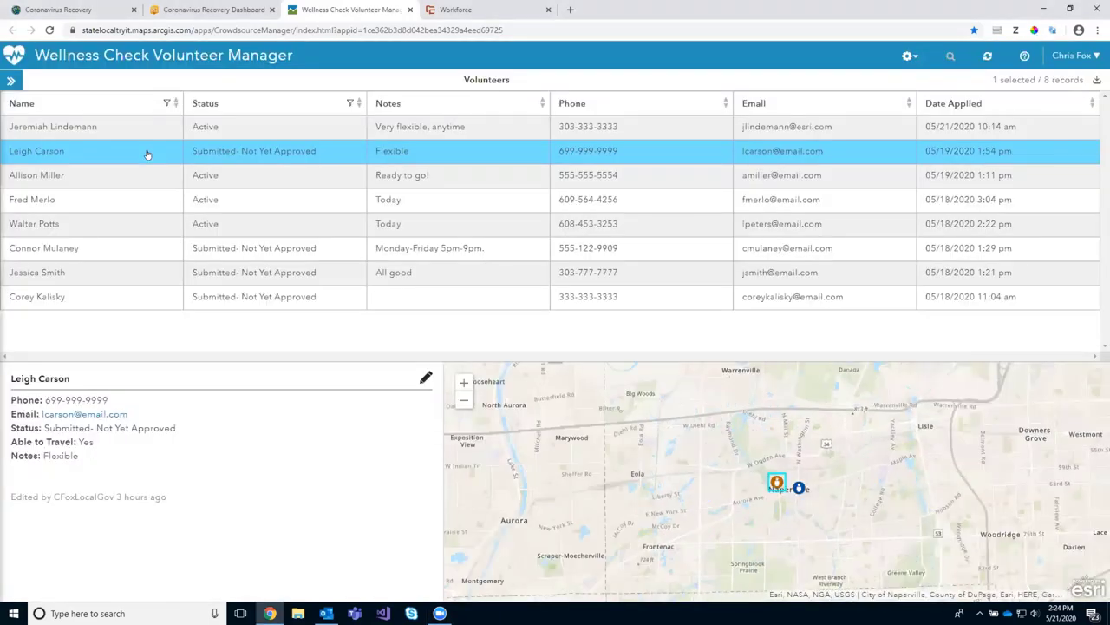
left_click(426, 378)
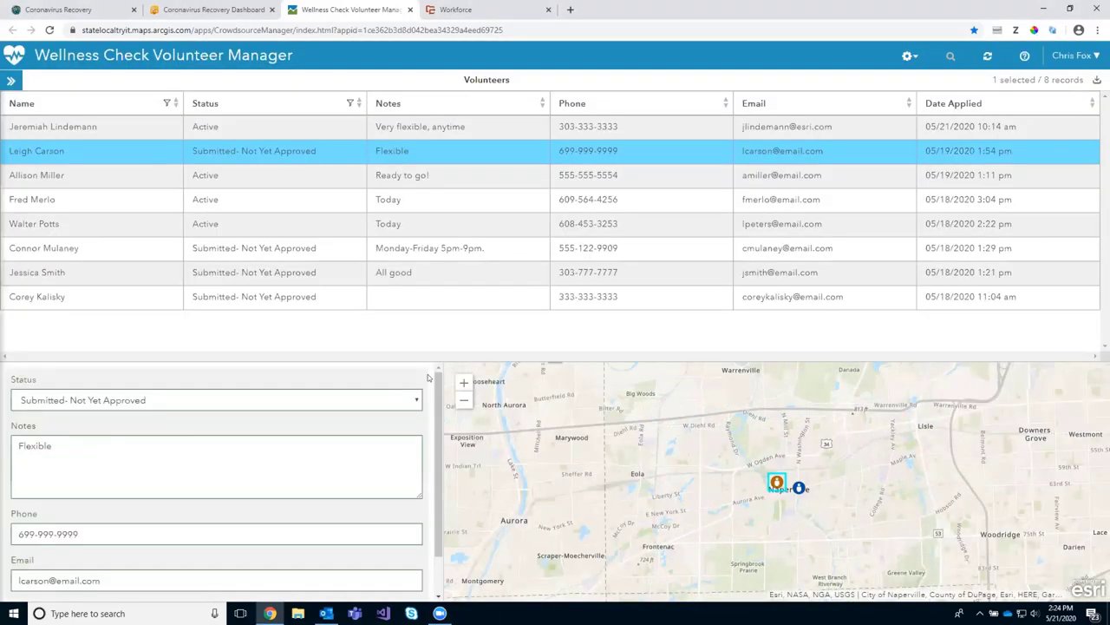
left_click(411, 402)
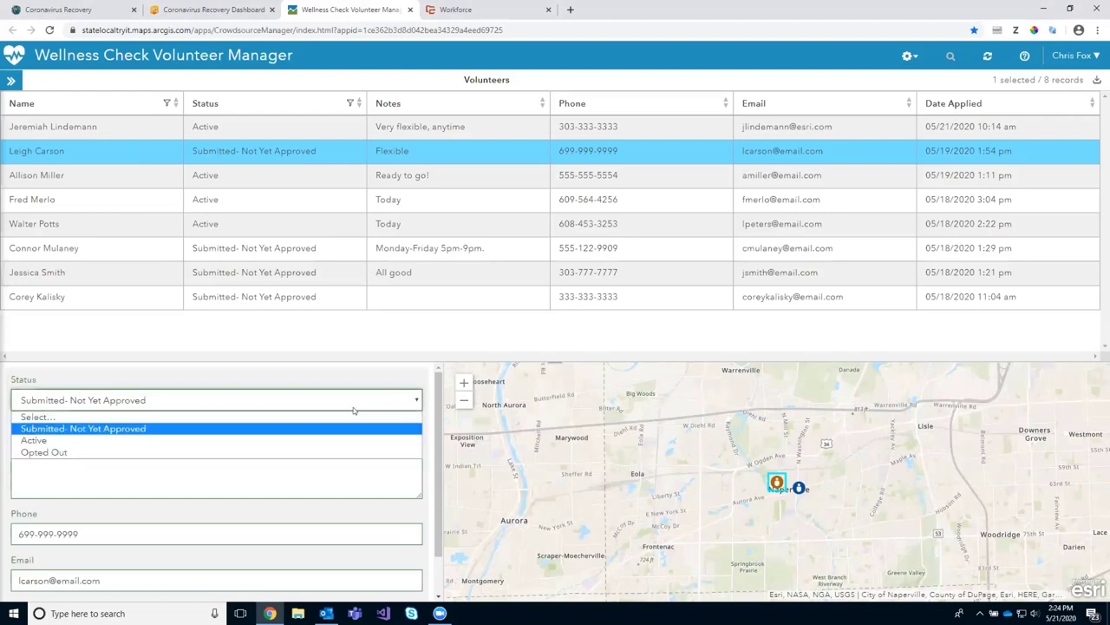
left_click(249, 437)
scroll(281, 442, "down", 1)
scroll(281, 441, "down", 1)
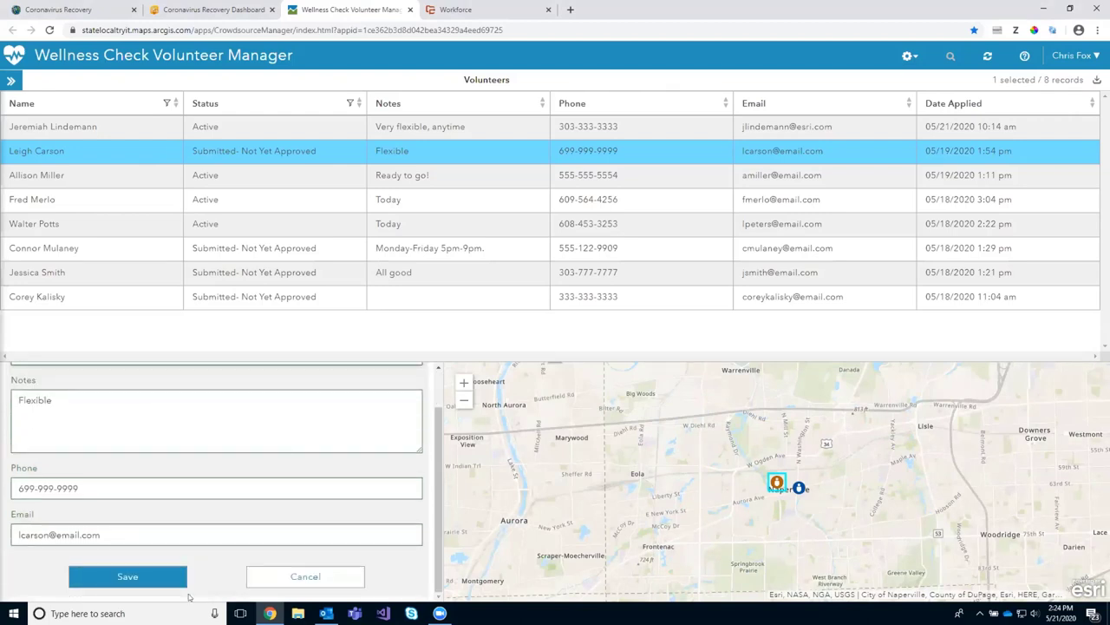
left_click(128, 576)
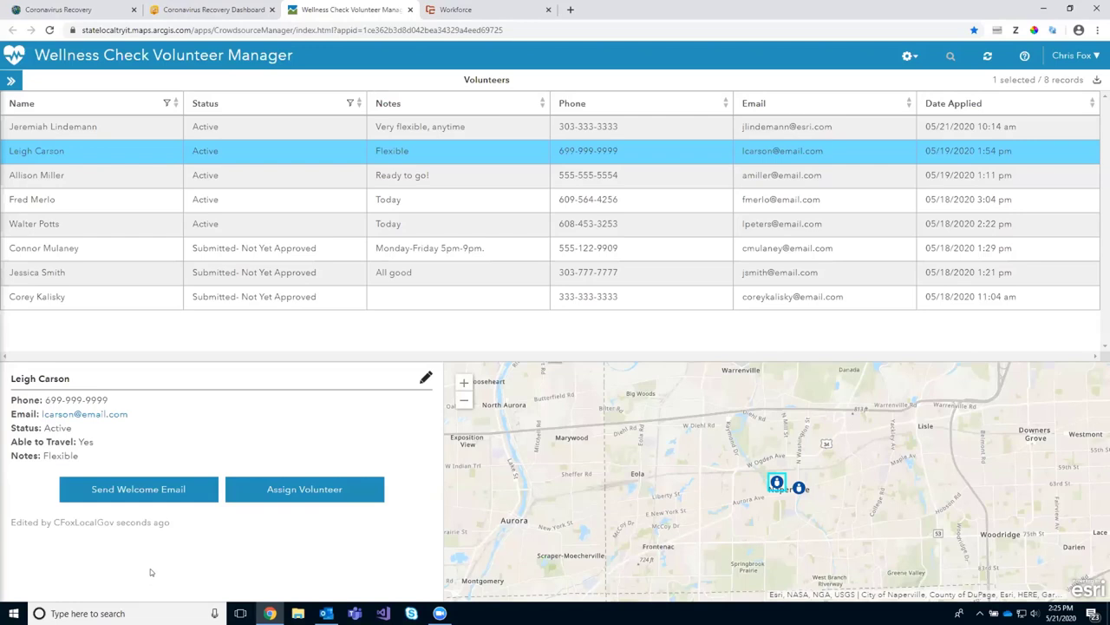
Step: Open the approved volunteer's welcome email for review and close it without saving
left_click(152, 490)
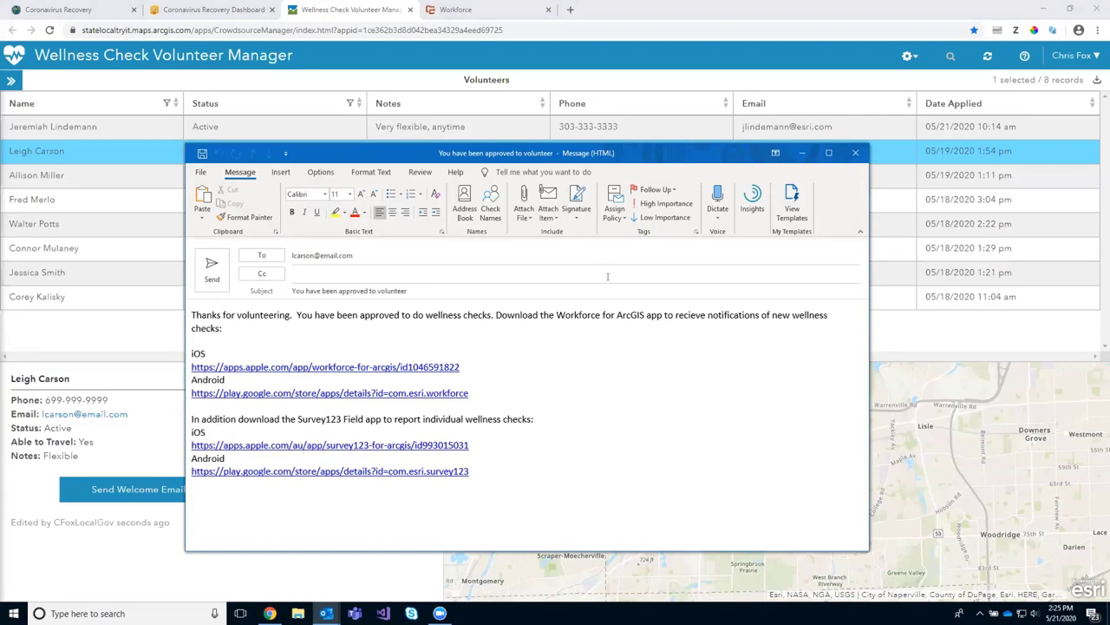
left_click(855, 152)
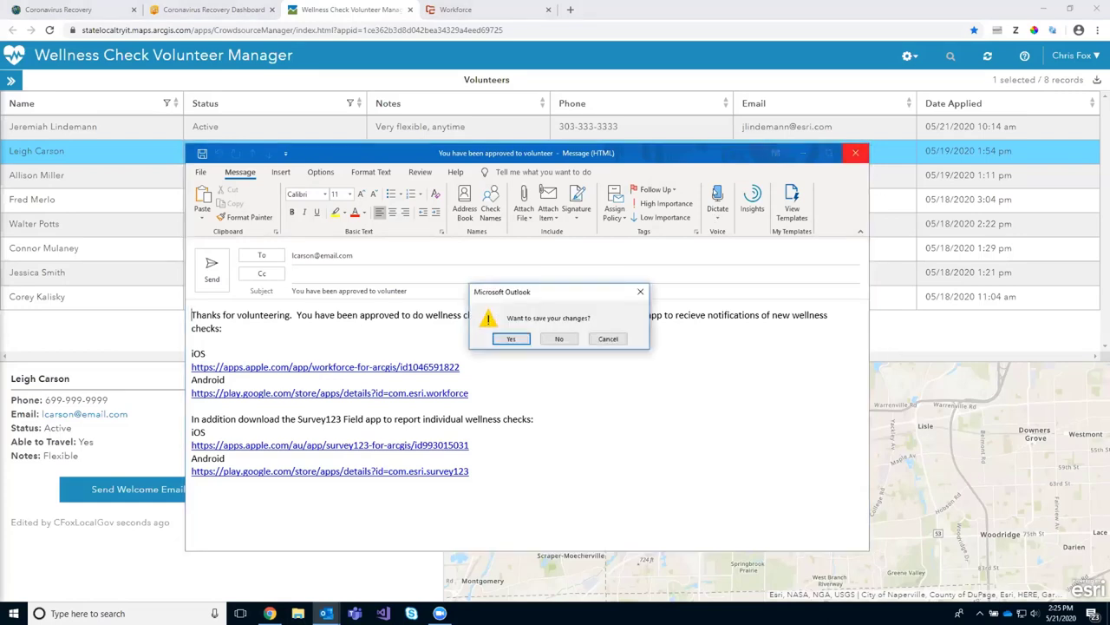
left_click(556, 339)
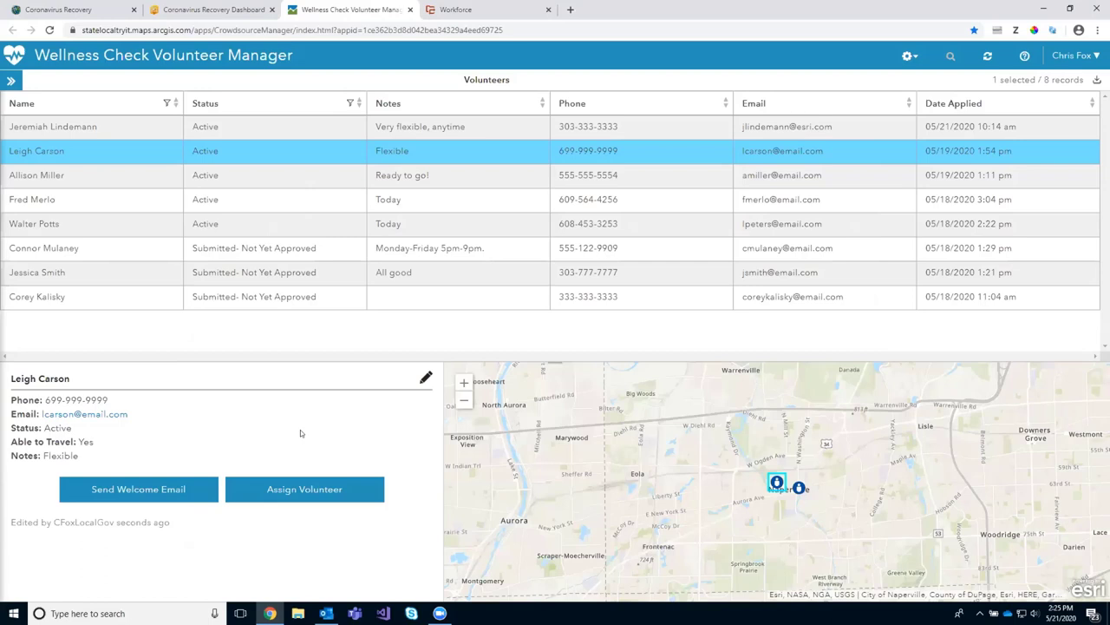
Step: Open the Wellness Check Volunteer Assignments project in Workforce from the volunteer's record and show its list of workers
left_click(308, 489)
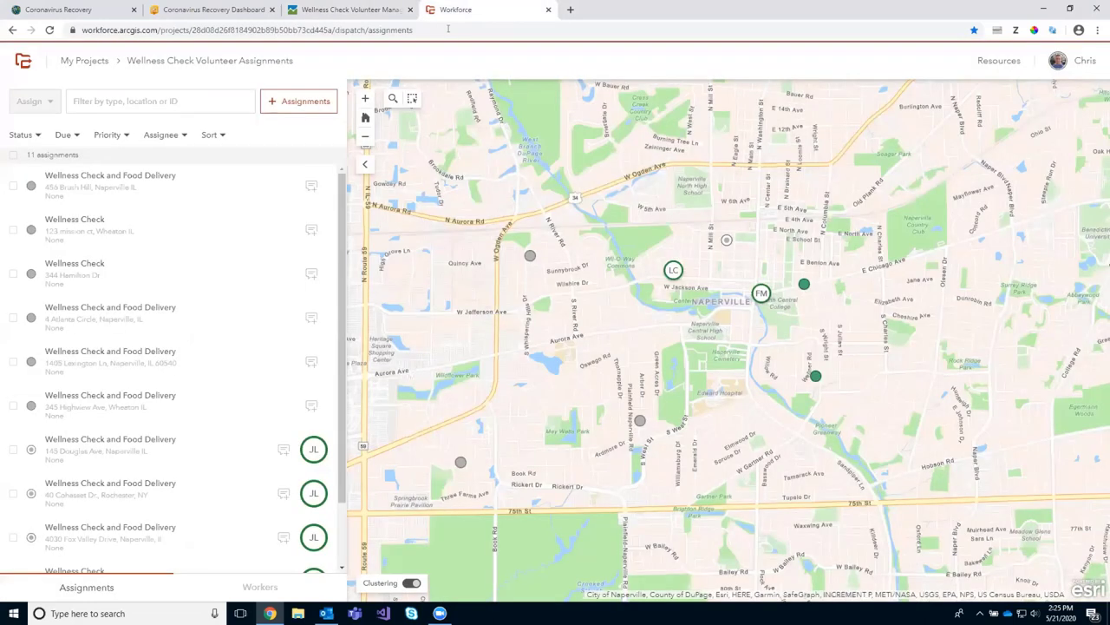
left_click(473, 12)
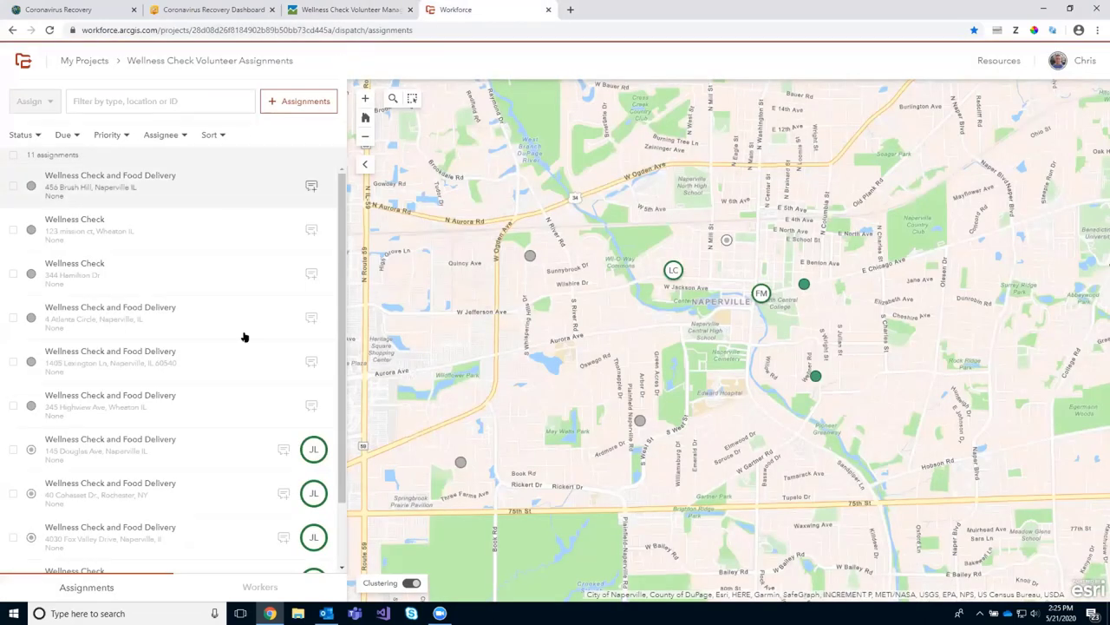
left_click(257, 586)
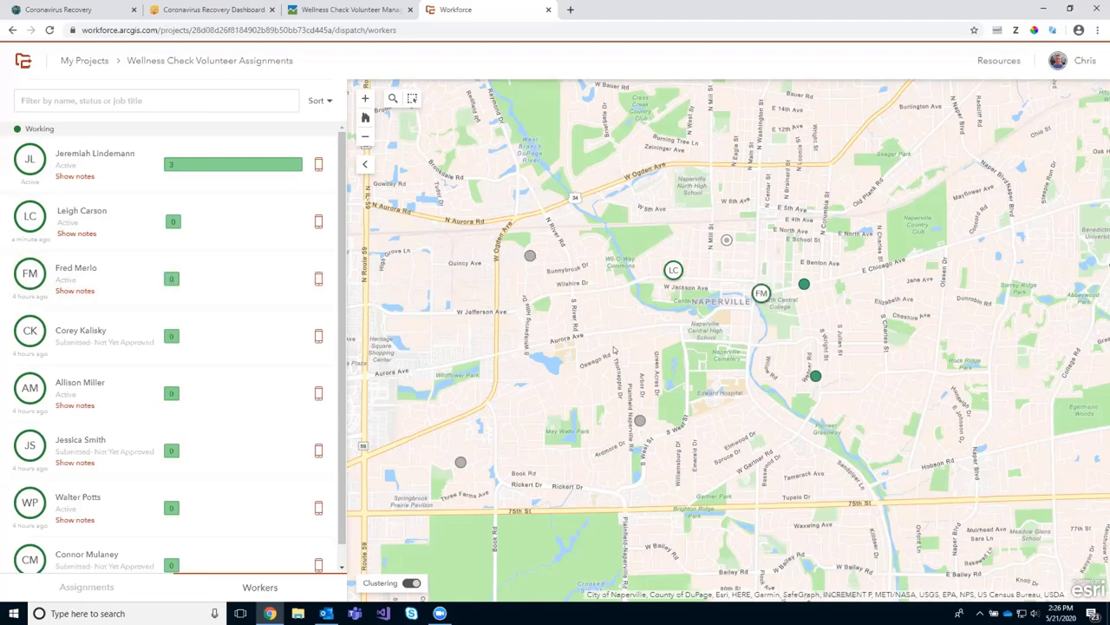
Step: Assign the unassigned Wellness Check and Food Delivery near Brush Hill Park to the newly approved volunteer
left_click(529, 256)
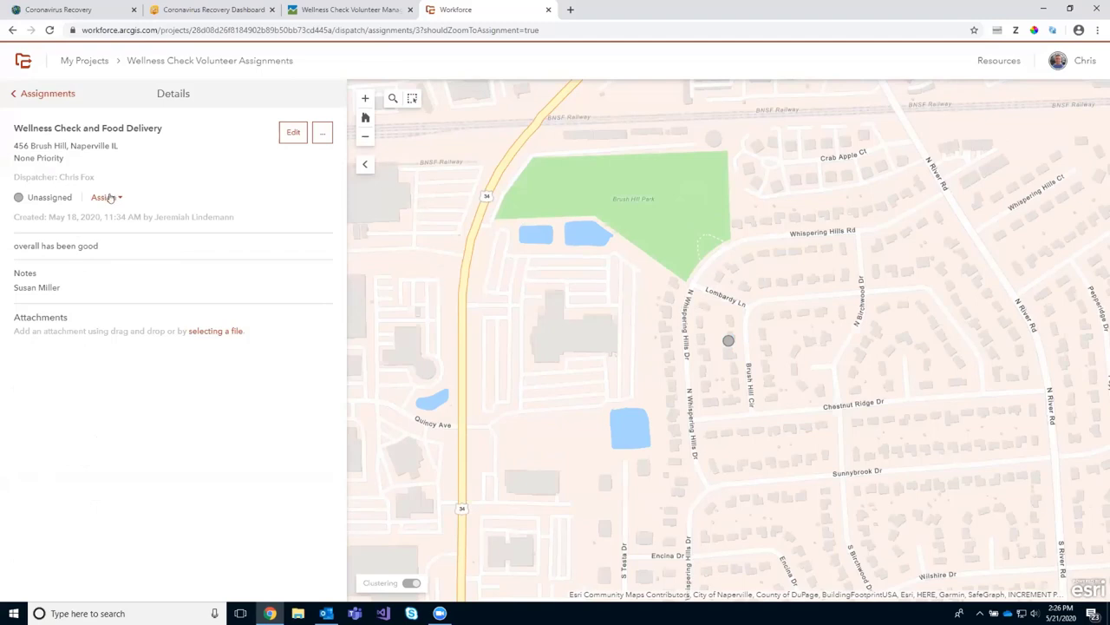
left_click(110, 198)
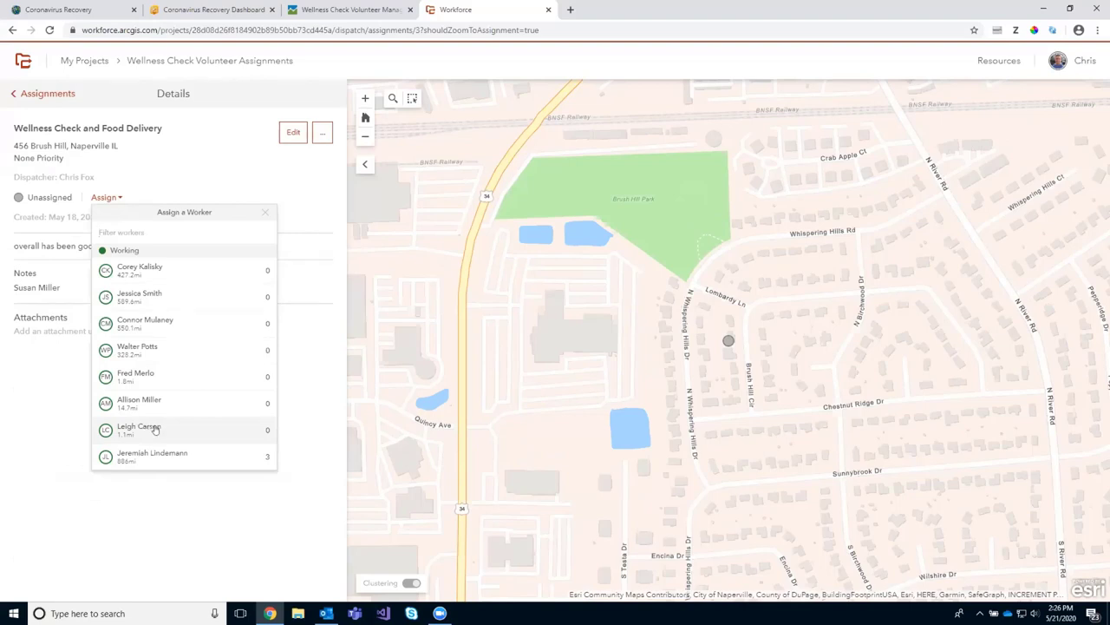
left_click(155, 428)
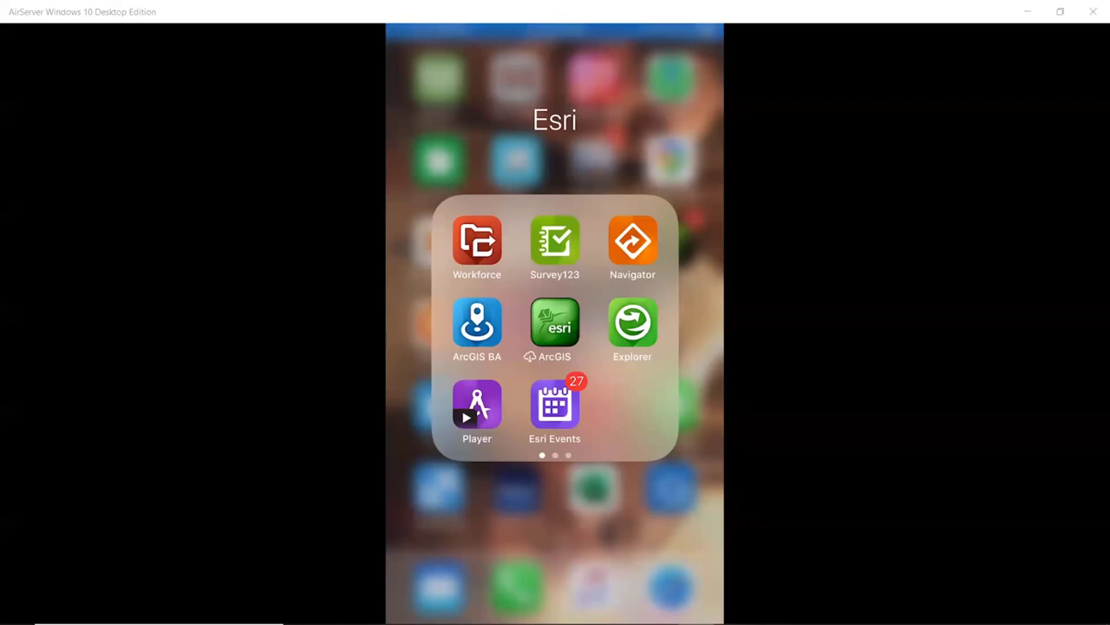
Step: From Workforce on the phone, start the Wellness Check Report, recording contact made by Call on Thursday, May 21 at 12:27 PM
left_click(476, 239)
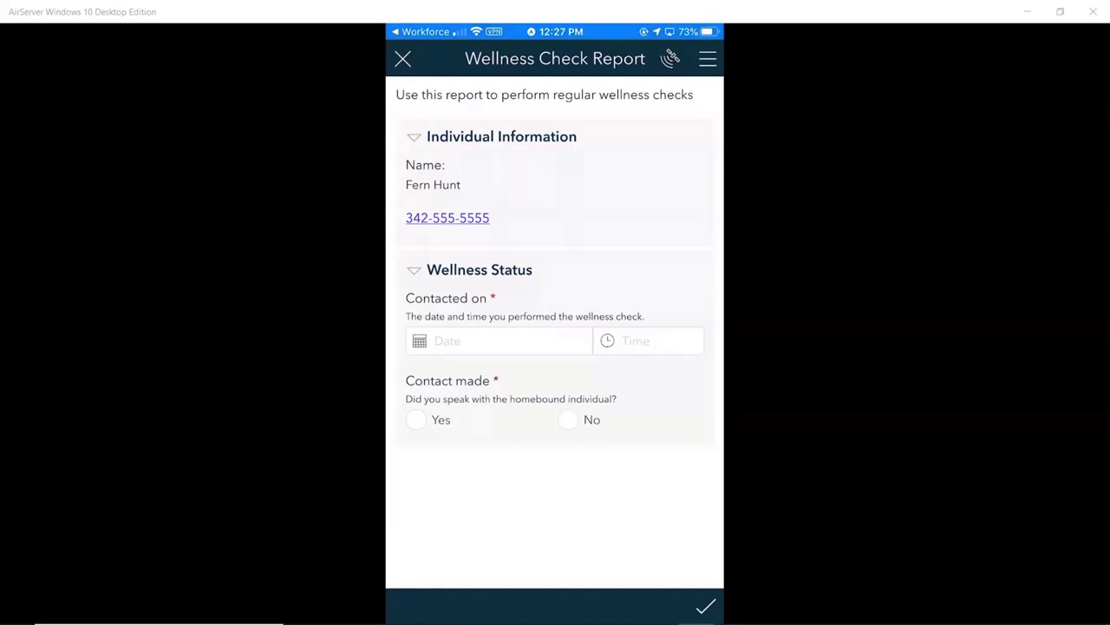
left_click(499, 340)
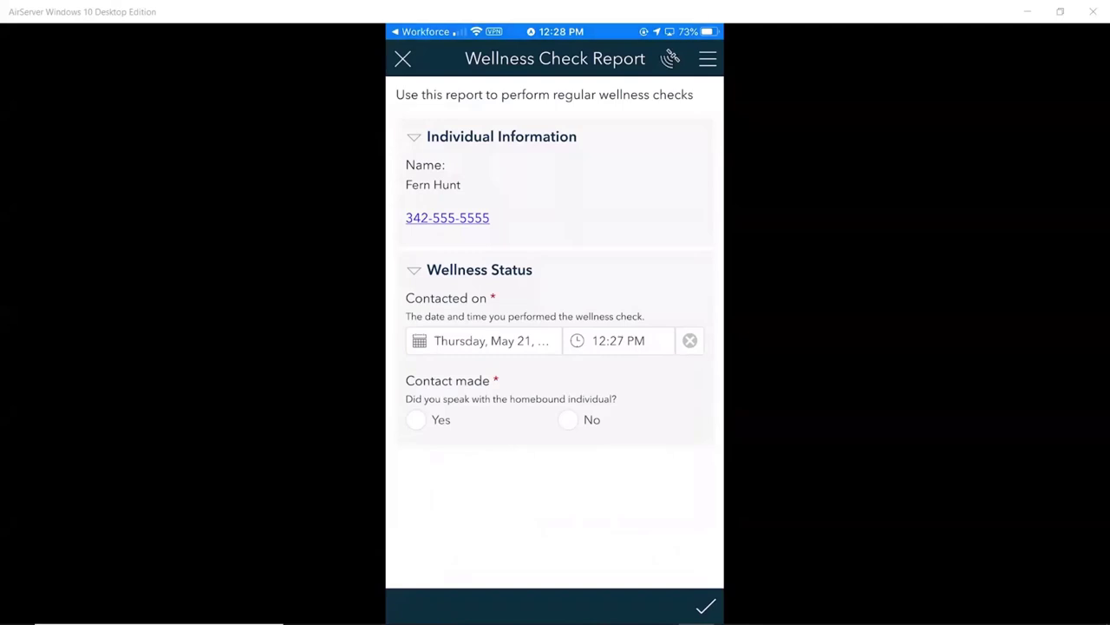
left_click(568, 419)
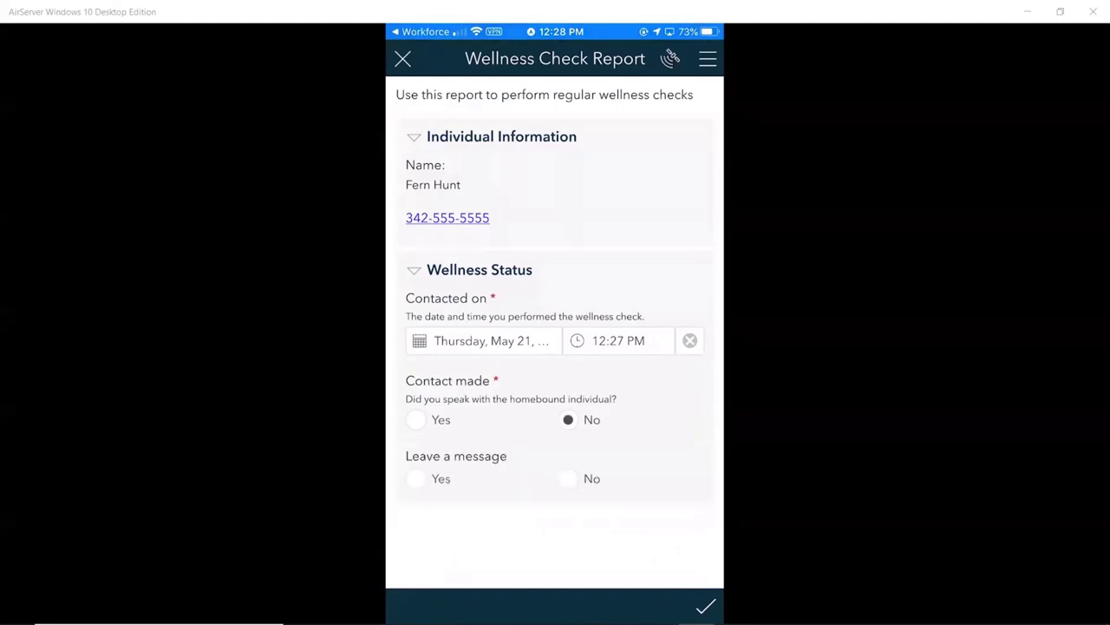
left_click(416, 419)
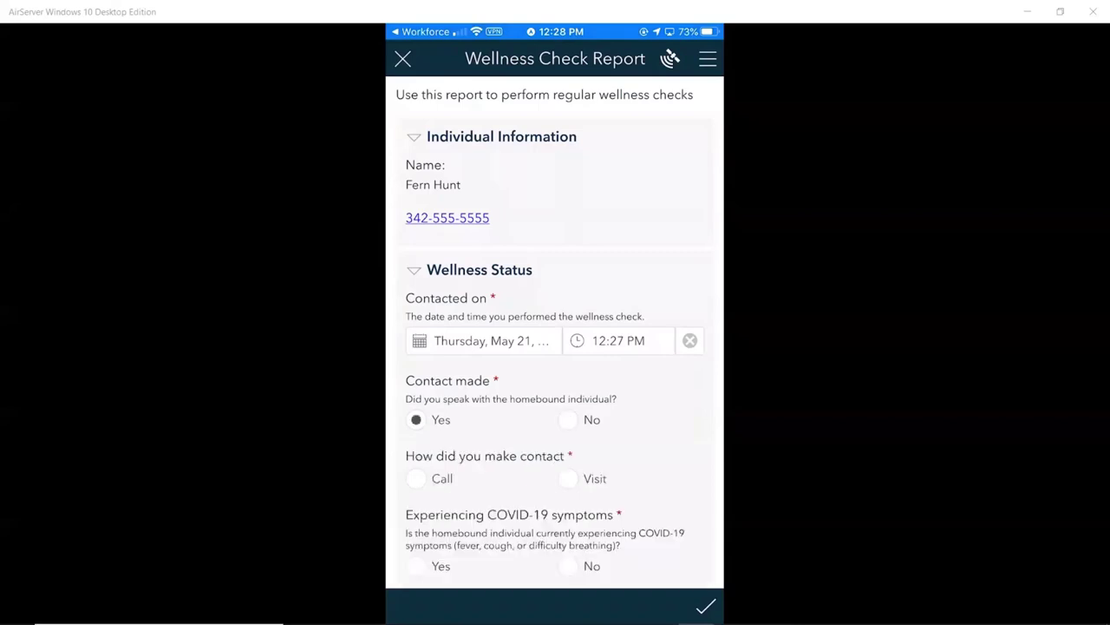
scroll(555, 329, "down", 2)
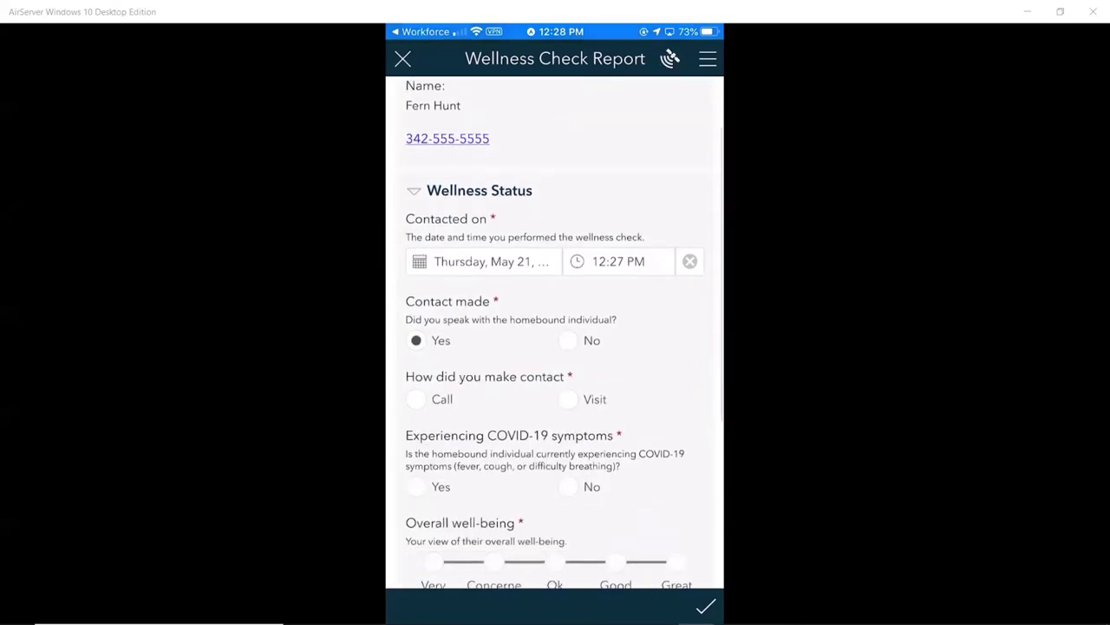
scroll(555, 330, "down", 2)
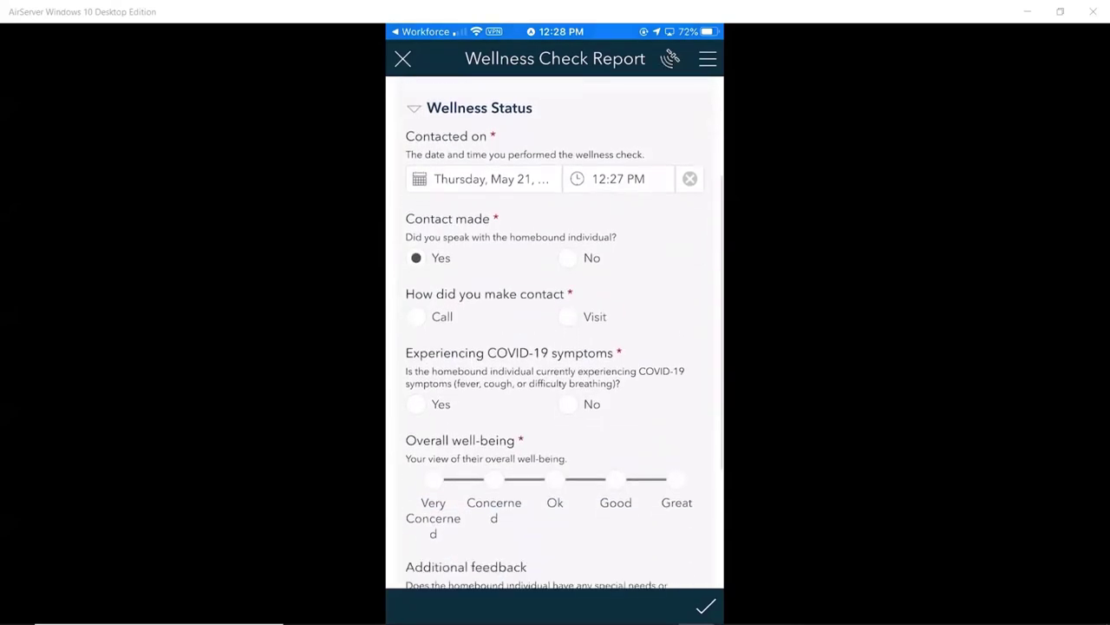
left_click(416, 307)
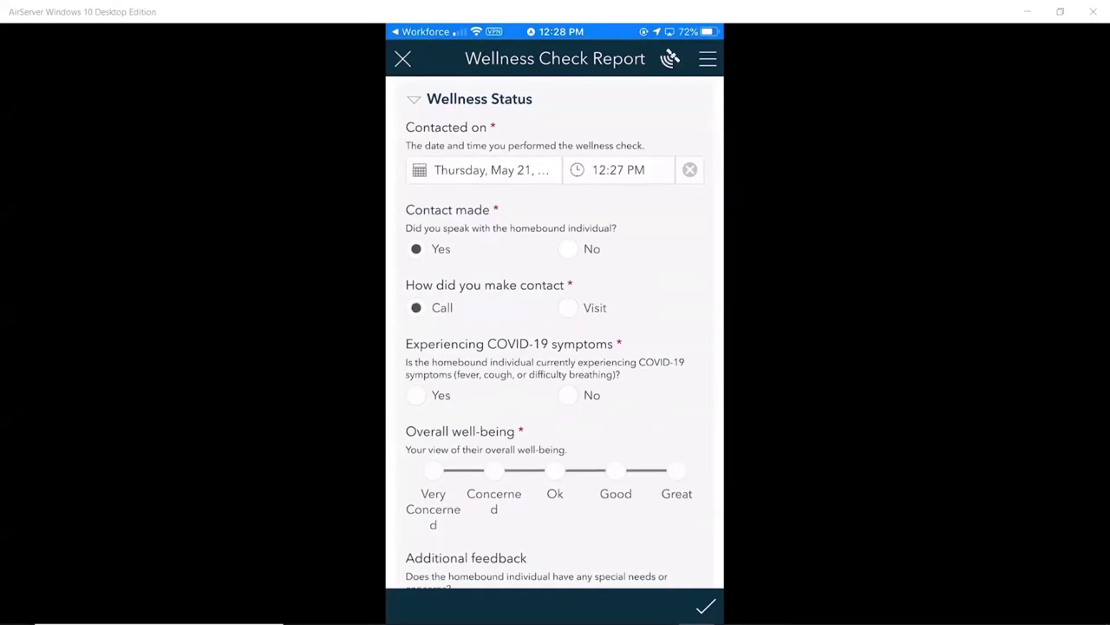
Step: Record No for experiencing COVID-19 symptoms and rate the individual's overall well-being as Good
scroll(564, 335, "down", 1)
scroll(555, 330, "down", 1)
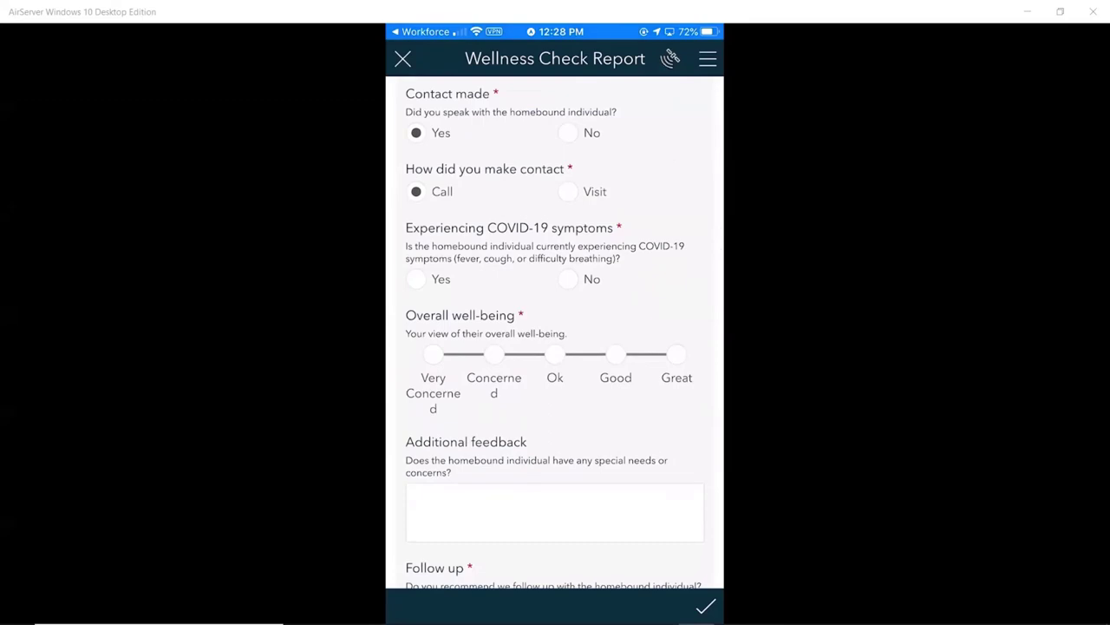
left_click(568, 278)
left_click(616, 354)
Step: Enter "Seemed in great spirits" as the report's additional feedback
left_click(555, 512)
type("Seemed ")
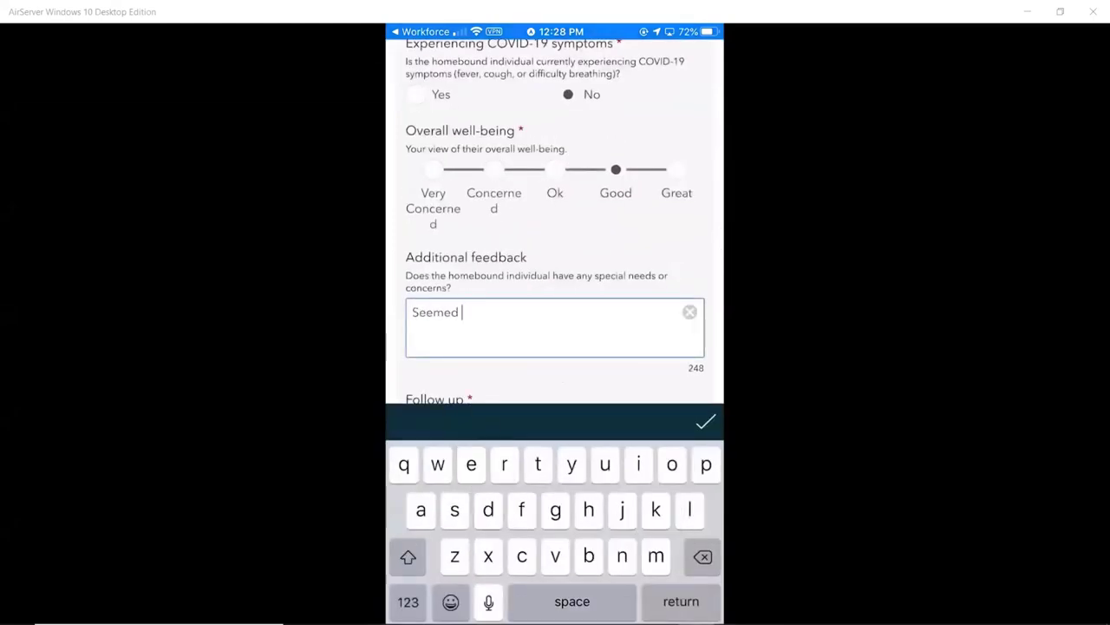
type("in great soirrit")
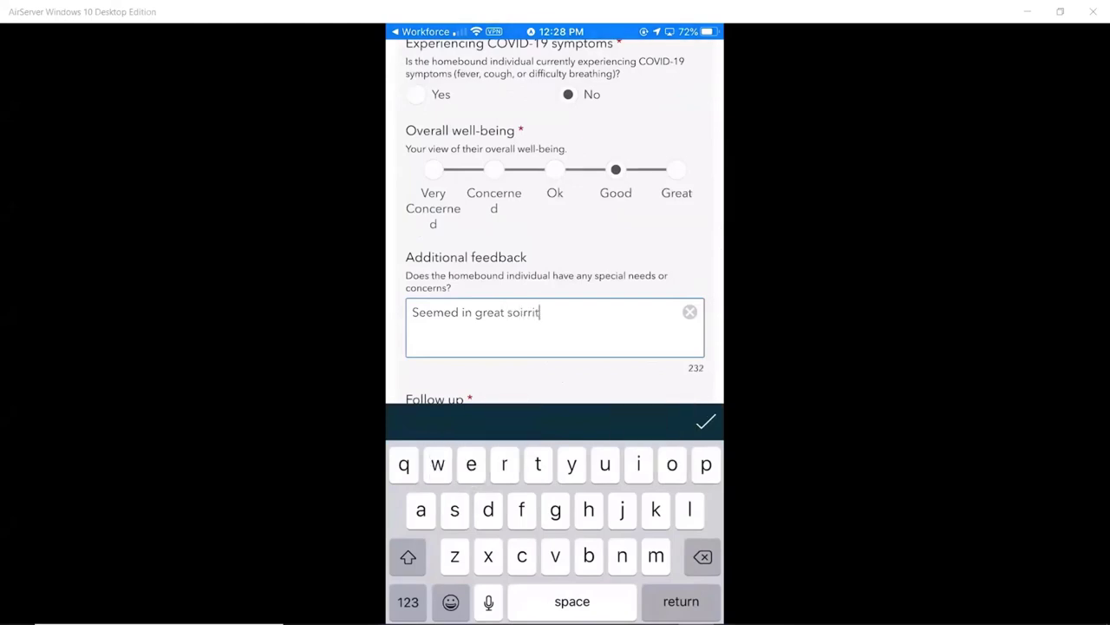
key("BackSpace")
key("BackSpace")
key("BackSpace")
key("BackSpace")
key("BackSpace")
key("BackSpace")
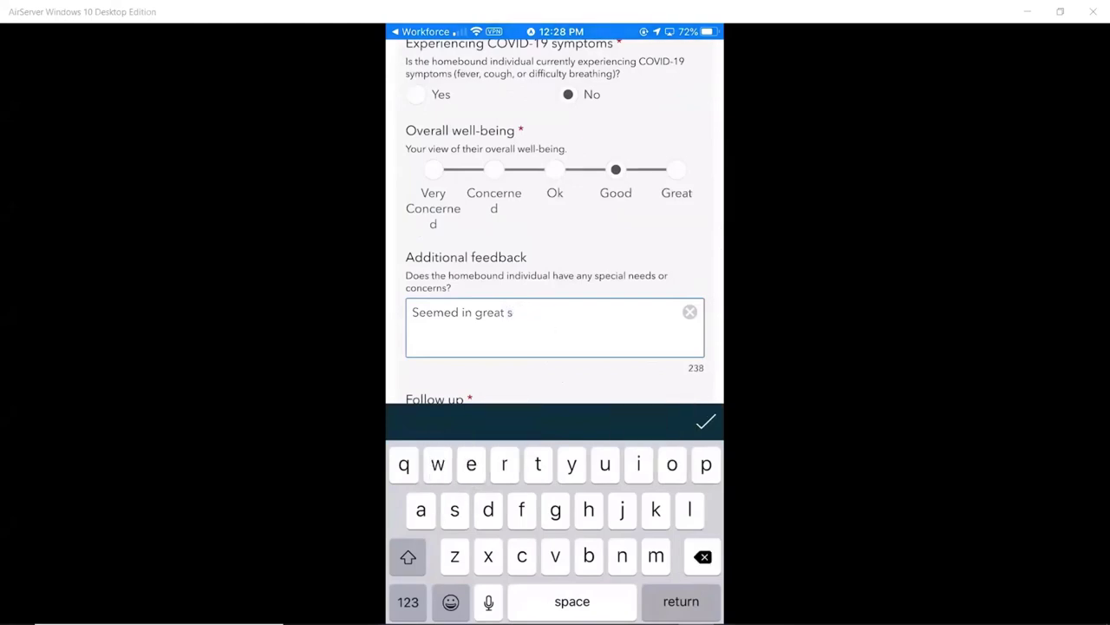
type("pirits")
Step: Answer No to the follow-up recommendation and send the completed Wellness Check Report immediately
scroll(555, 217, "down", 2)
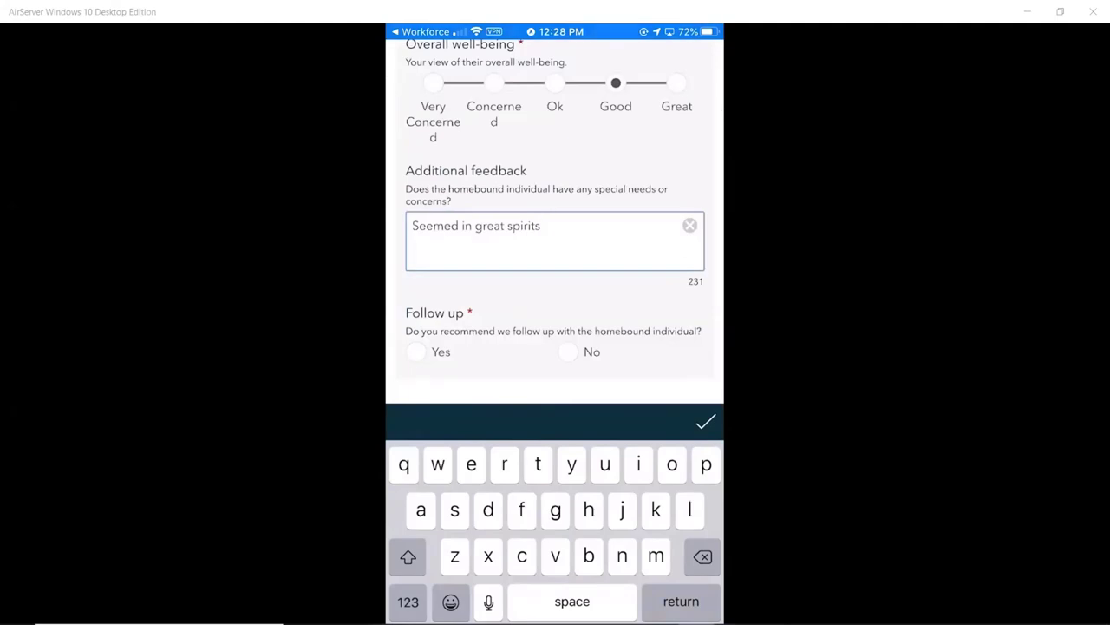
left_click(568, 351)
left_click(705, 421)
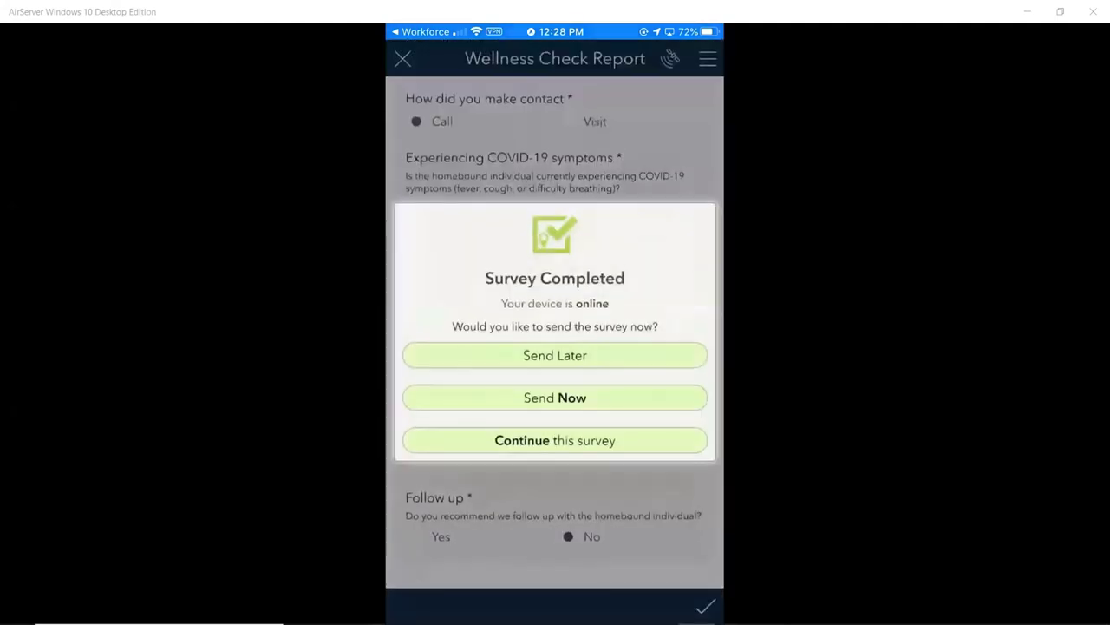
left_click(555, 398)
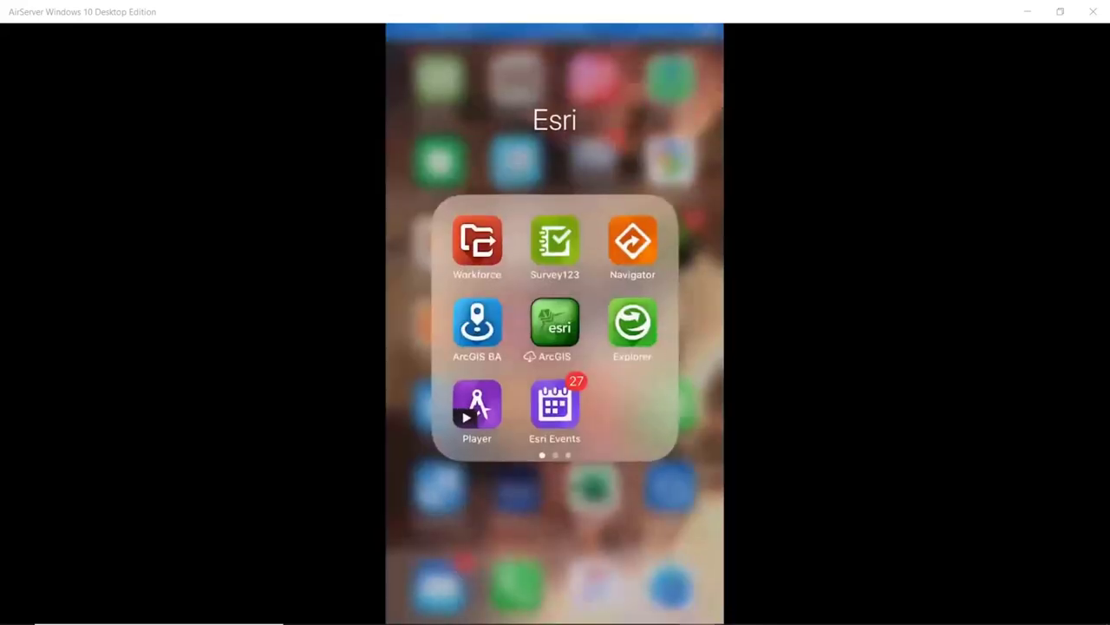
Step: Switch from the mirrored phone to the browser and show the Wellness Check Dashboard
key("alt+Tab")
key("alt+Tab")
key("alt+Tab")
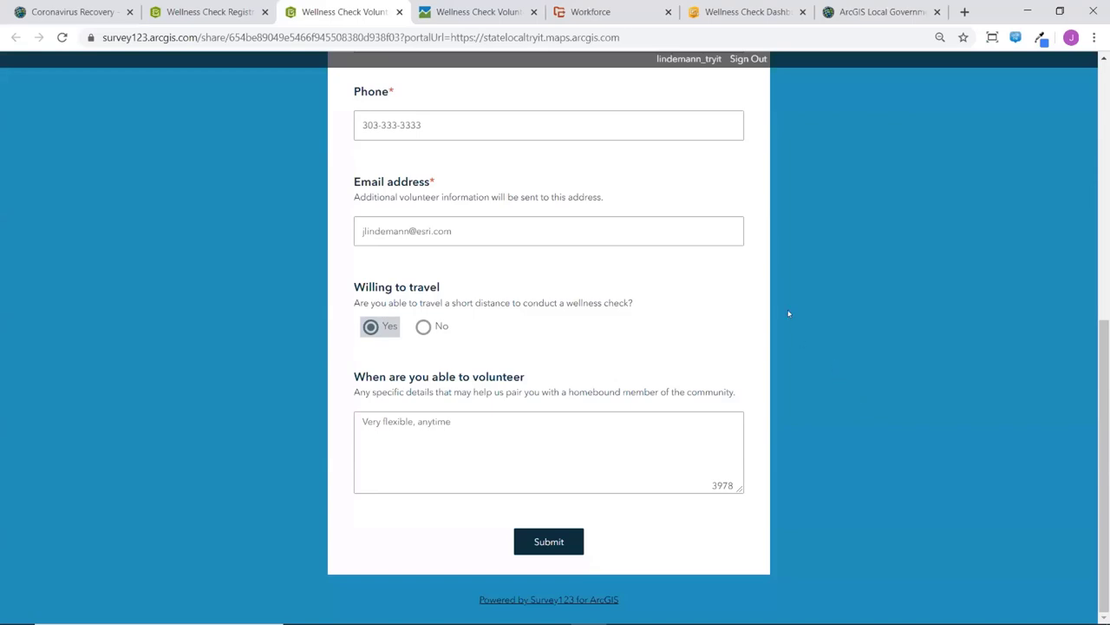
left_click(726, 15)
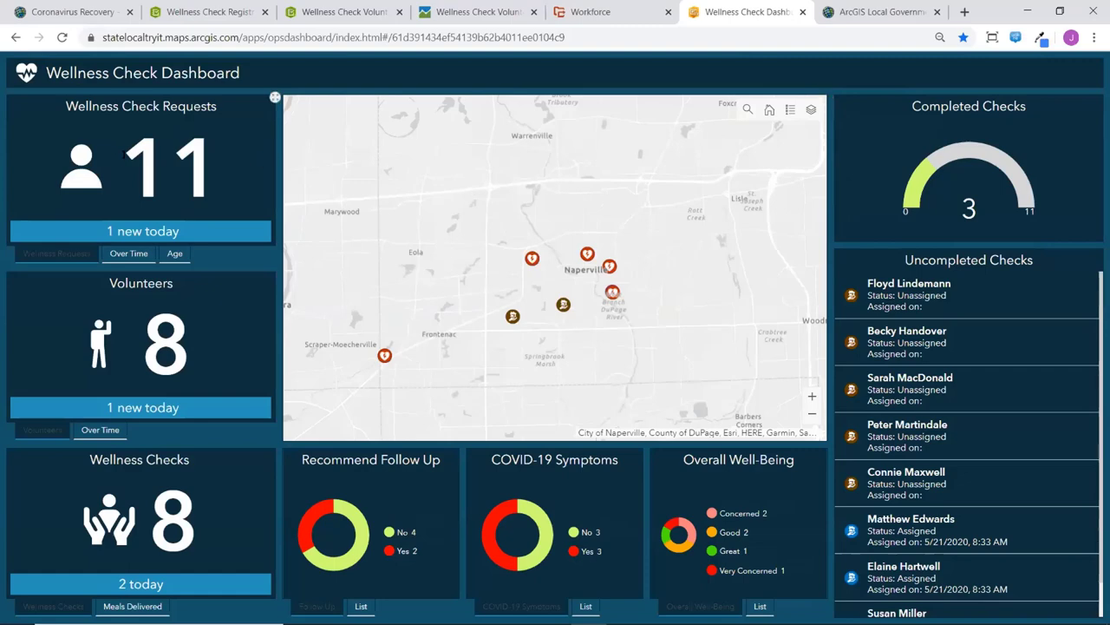
Step: View the wellness check requests by age and new volunteers over time, and return to the volunteer count
left_click(181, 258)
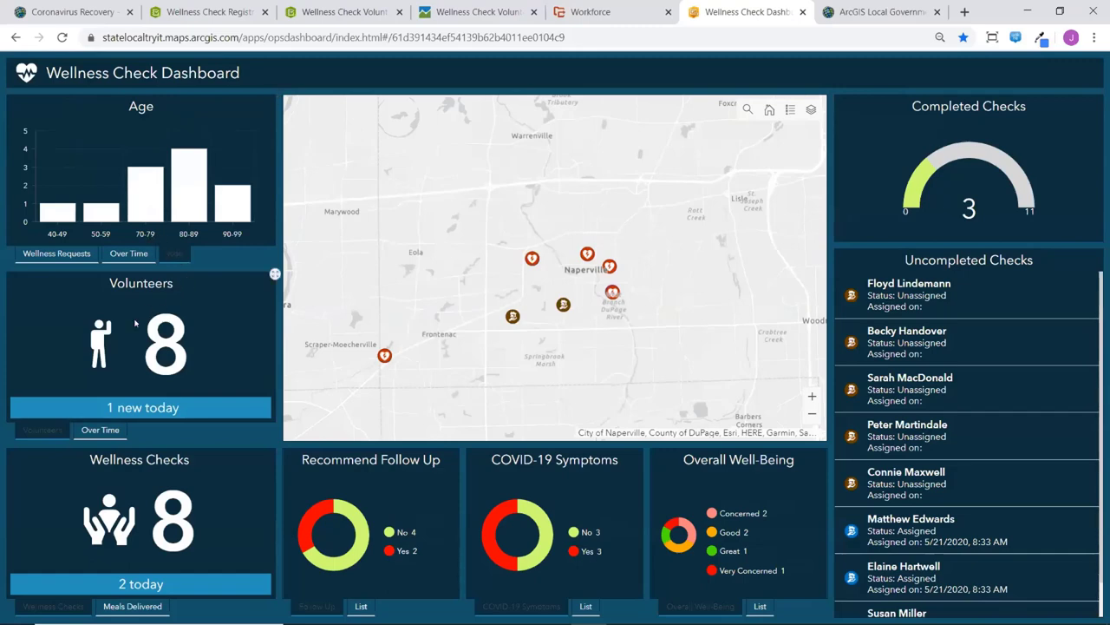
left_click(99, 431)
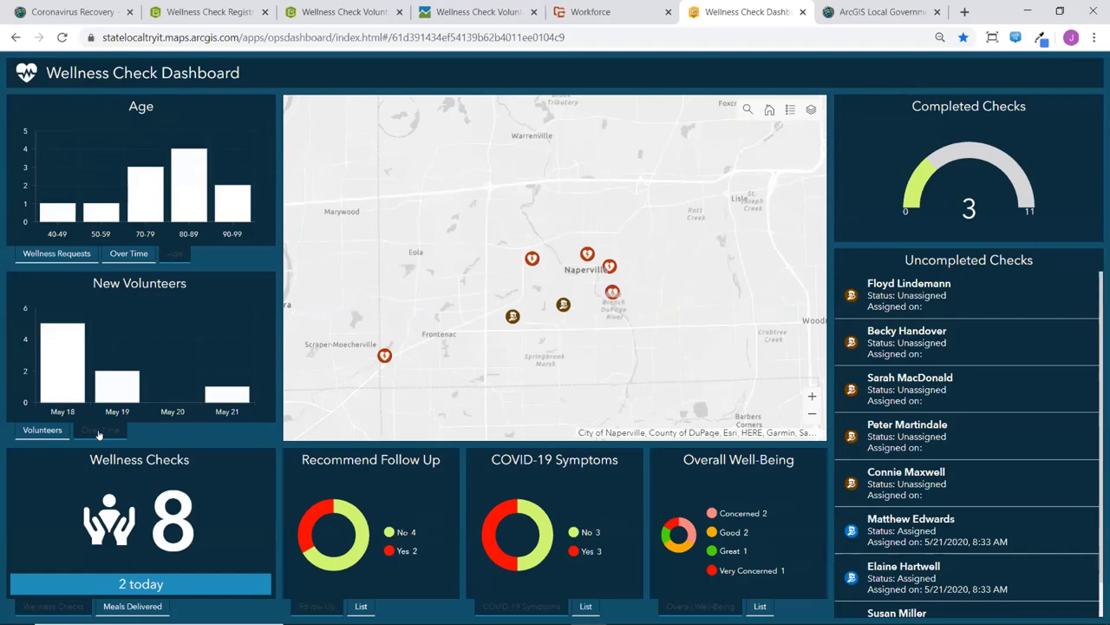
left_click(42, 431)
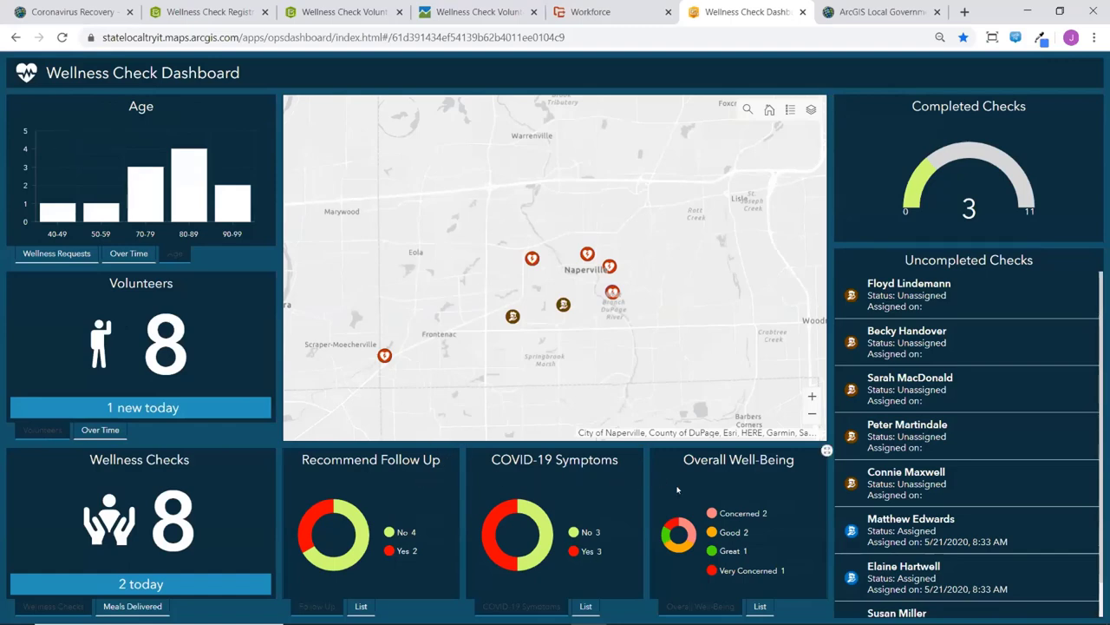
Step: Filter the dashboard to wellness checks with COVID-19 Symptoms Yes for review, and clear the filter
left_click(502, 511)
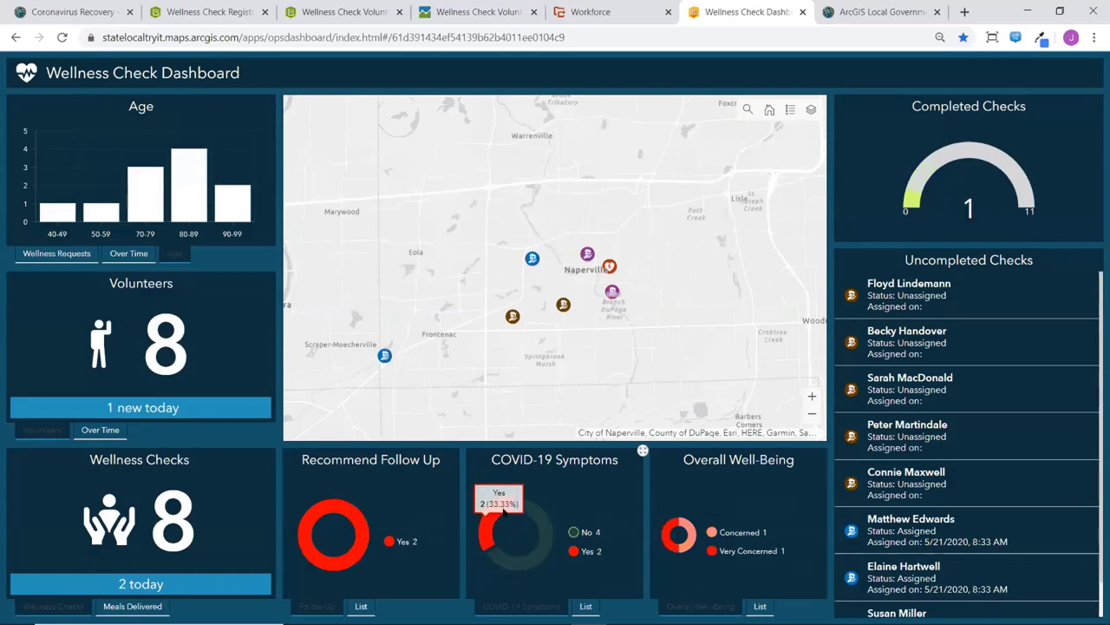
left_click(503, 511)
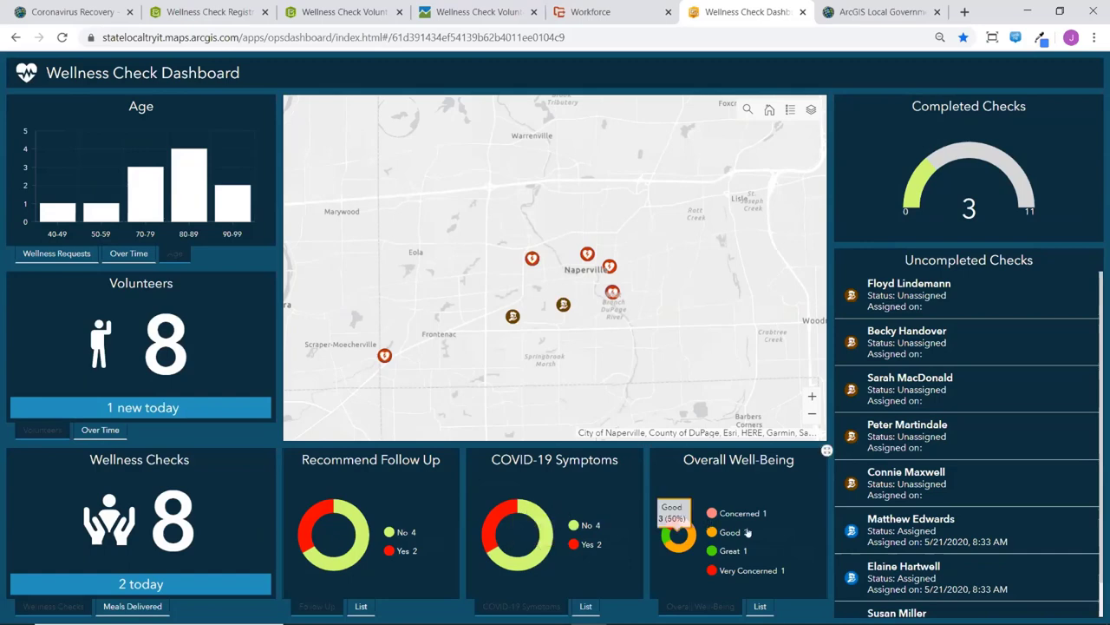
Step: Show the Overall Well-Being results of the wellness checks as a list
left_click(759, 606)
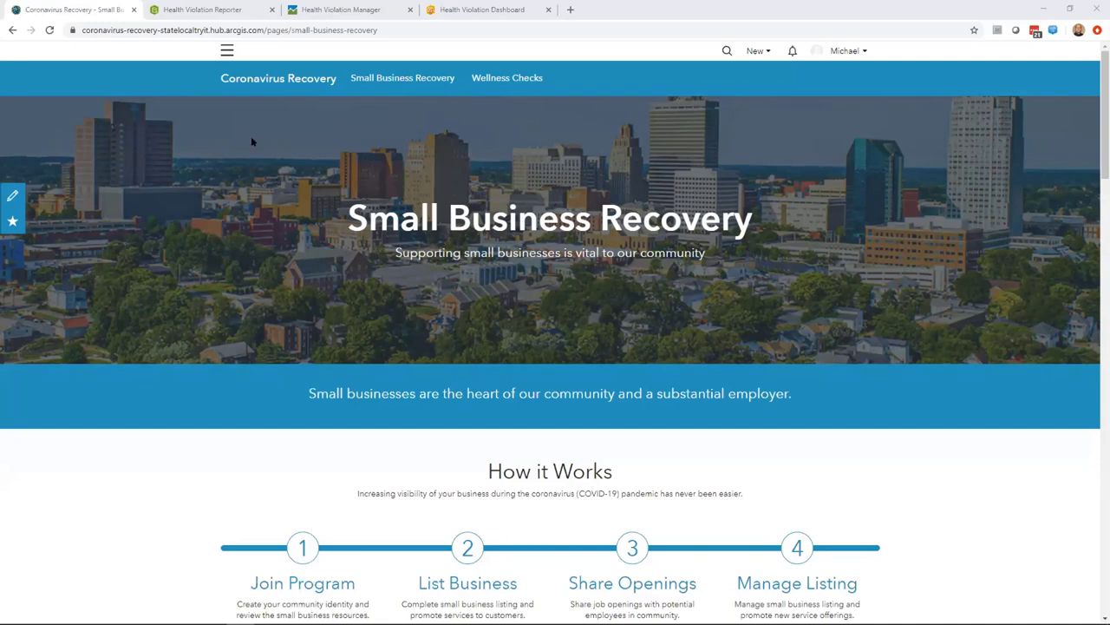
Step: Open the Health Violation Reporter survey and review the filled-in report from the contact fields down to the recurring problem question
left_click(208, 12)
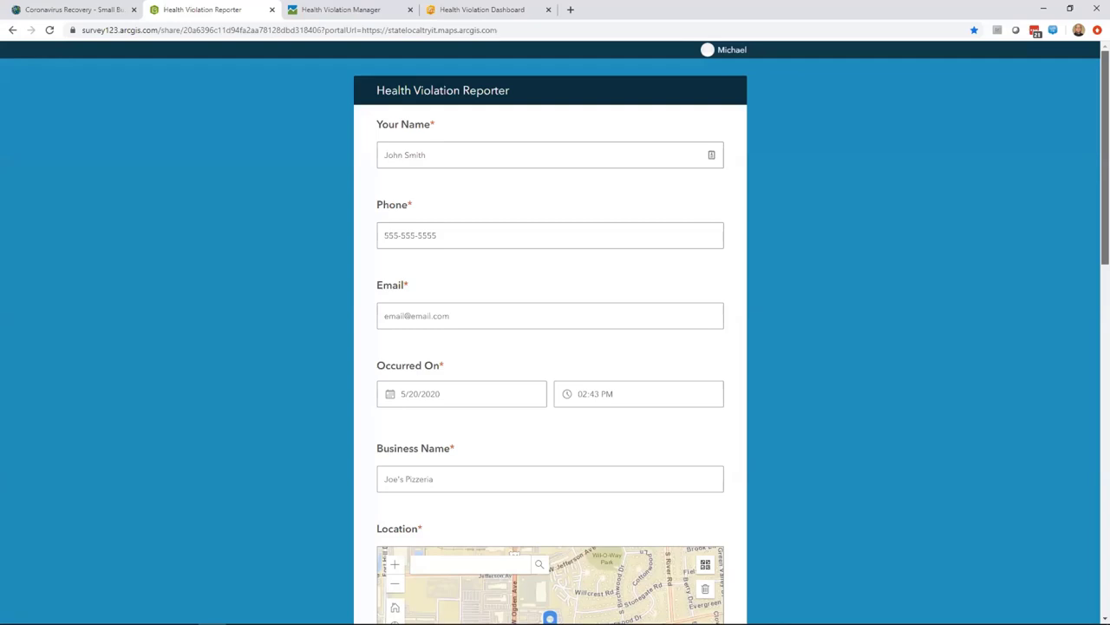
scroll(556, 347, "down", 3)
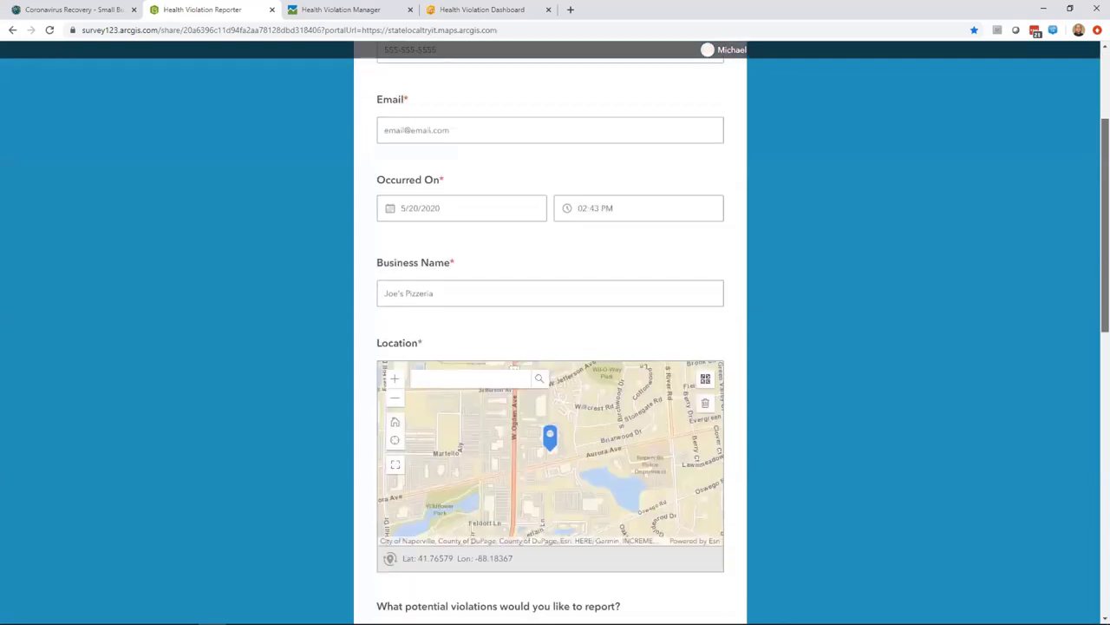
scroll(555, 347, "down", 1)
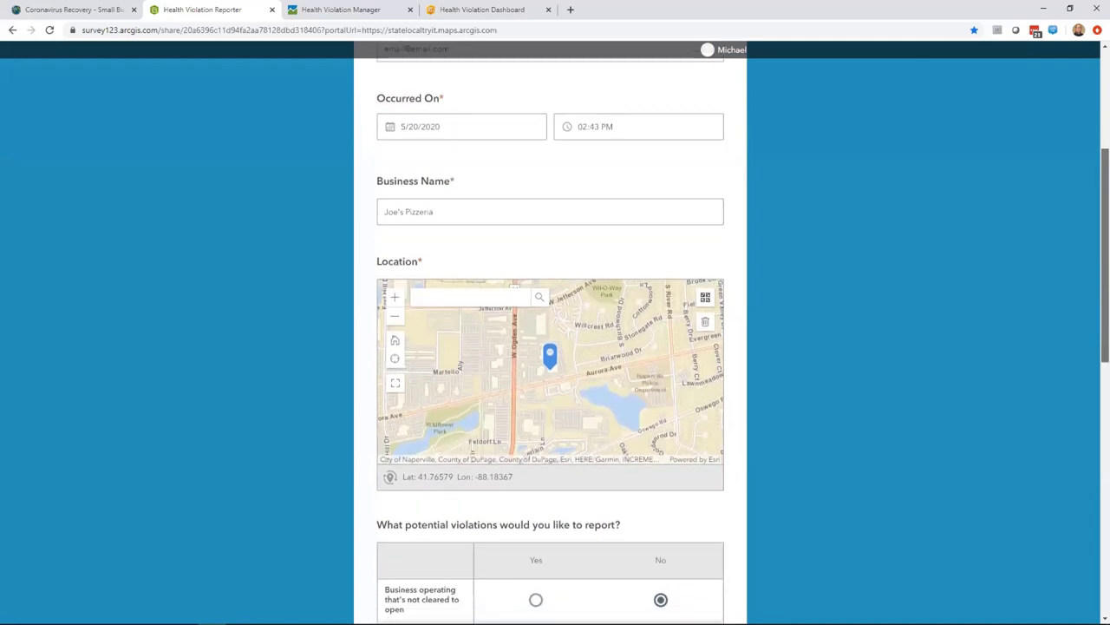
scroll(555, 347, "down", 3)
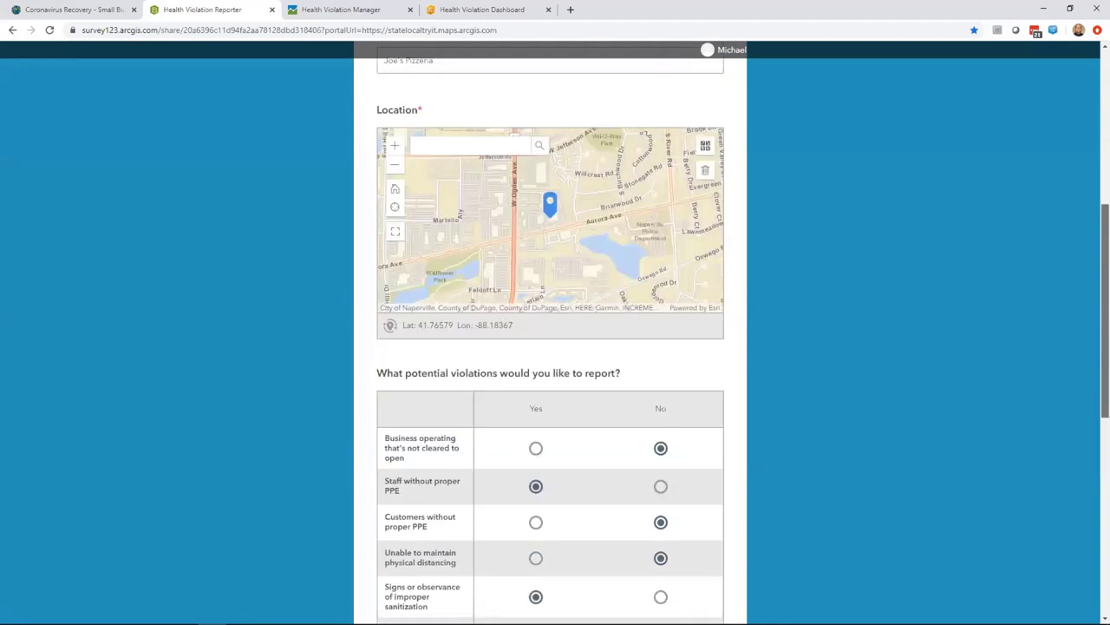
scroll(555, 347, "down", 4)
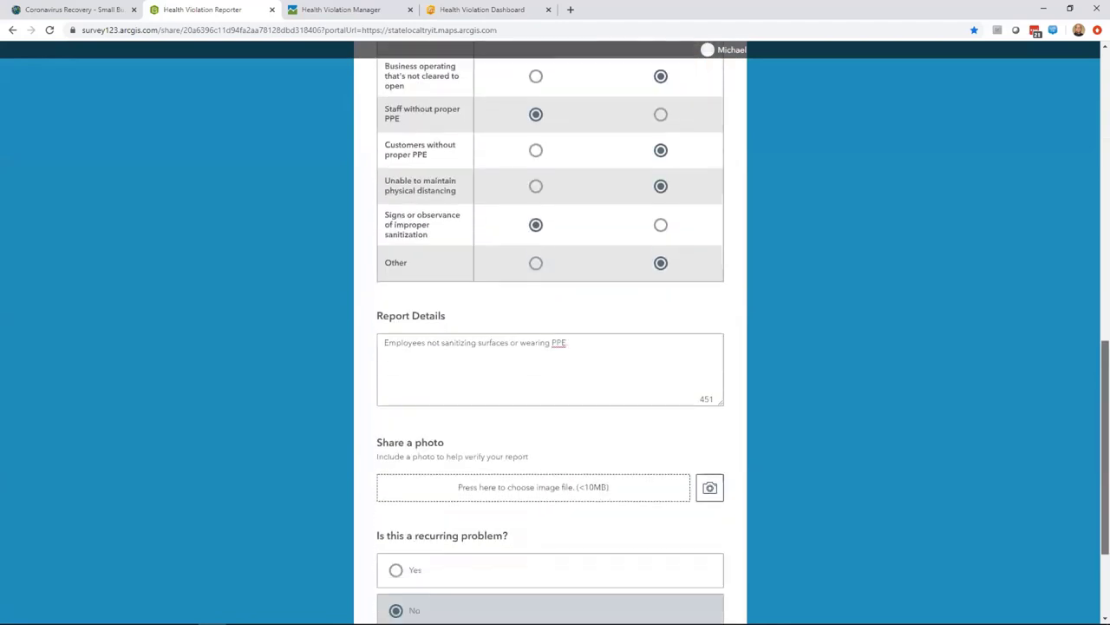
scroll(1070, 525, "down", 2)
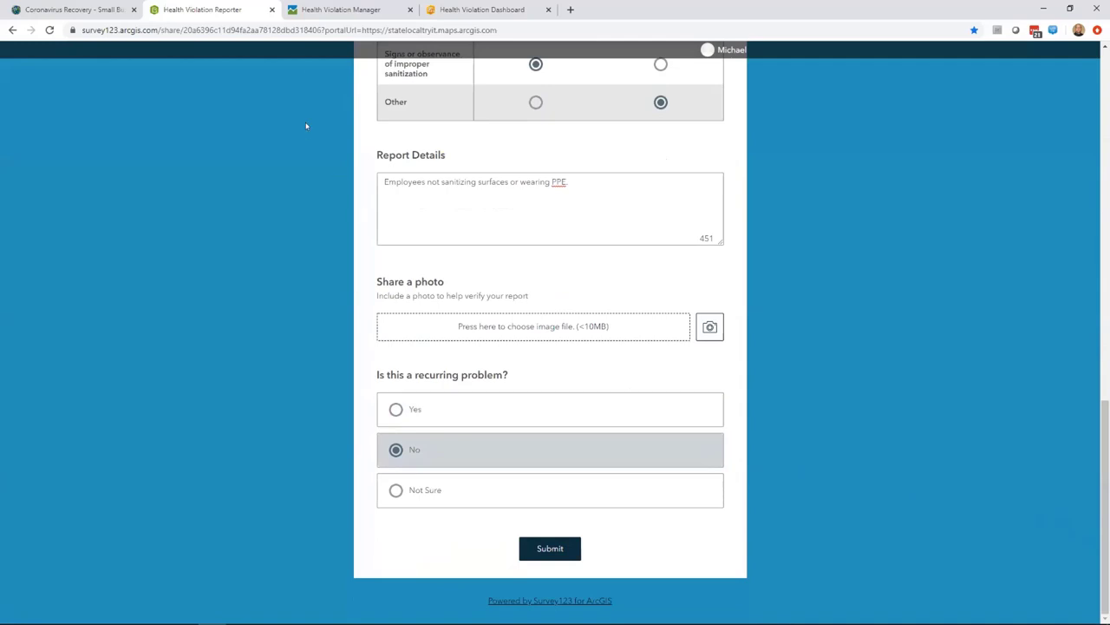
Step: Switch to the Health Violation Manager and view the details of the Joe's Pizzeria report
left_click(302, 14)
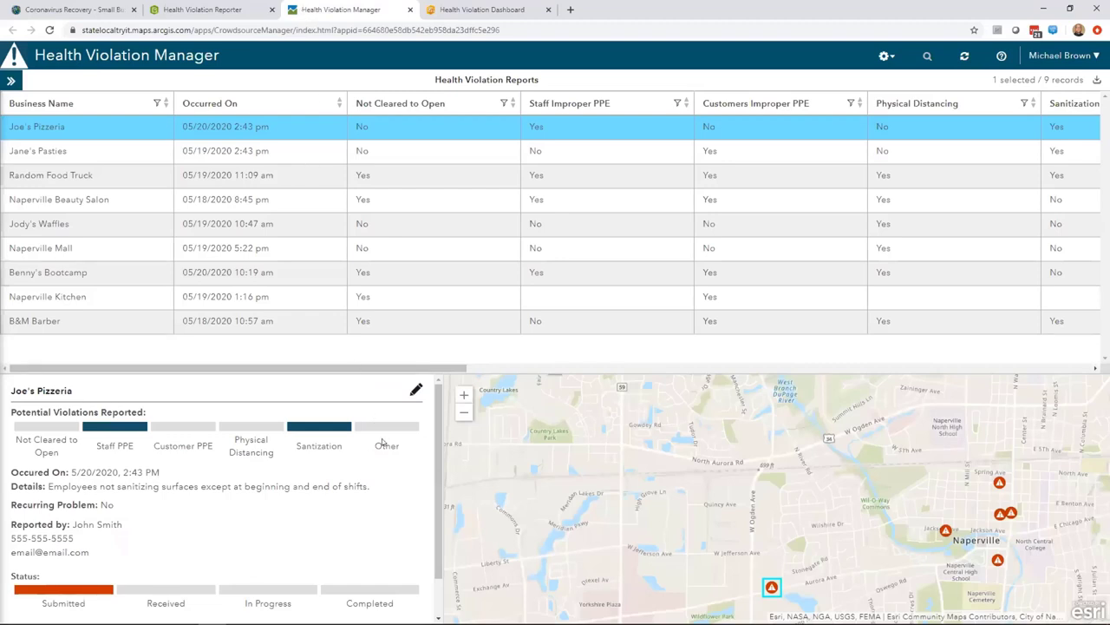
left_click_drag(438, 444, 438, 462)
scroll(438, 460, "up", 1)
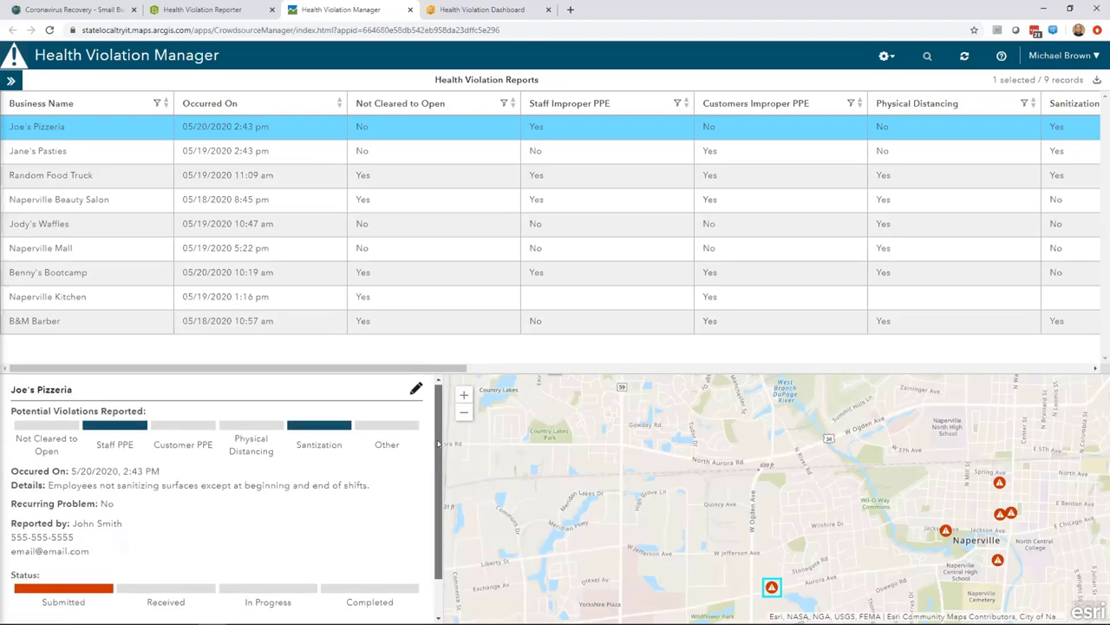
Step: Set the status of the Joe's Pizzeria report to Received and save the edit
left_click(415, 391)
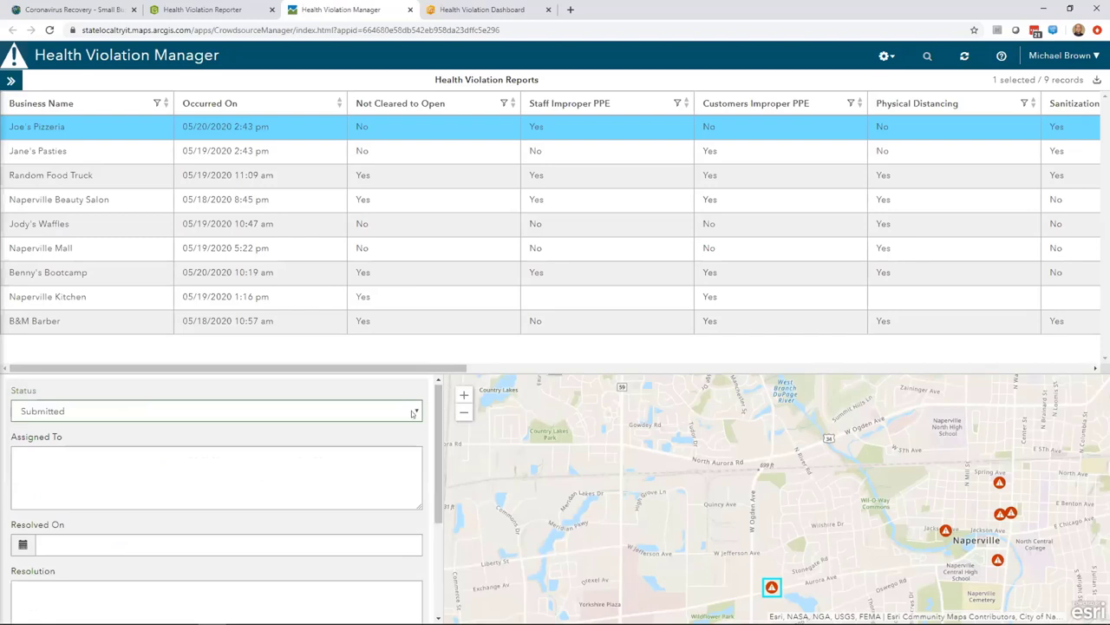
left_click(414, 413)
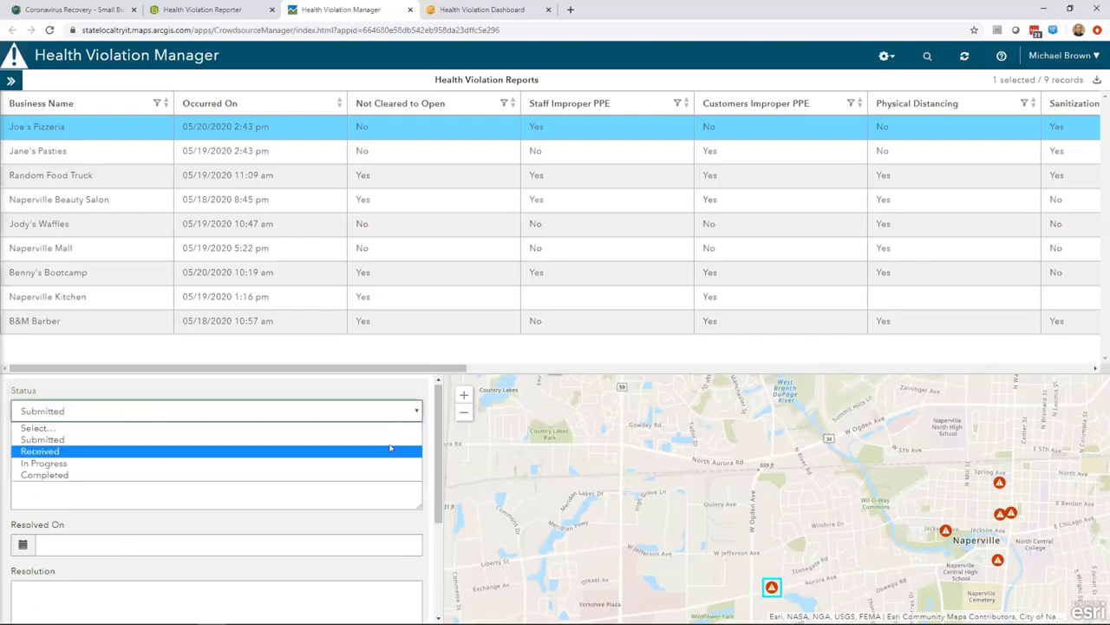
left_click(395, 451)
scroll(438, 430, "down", 3)
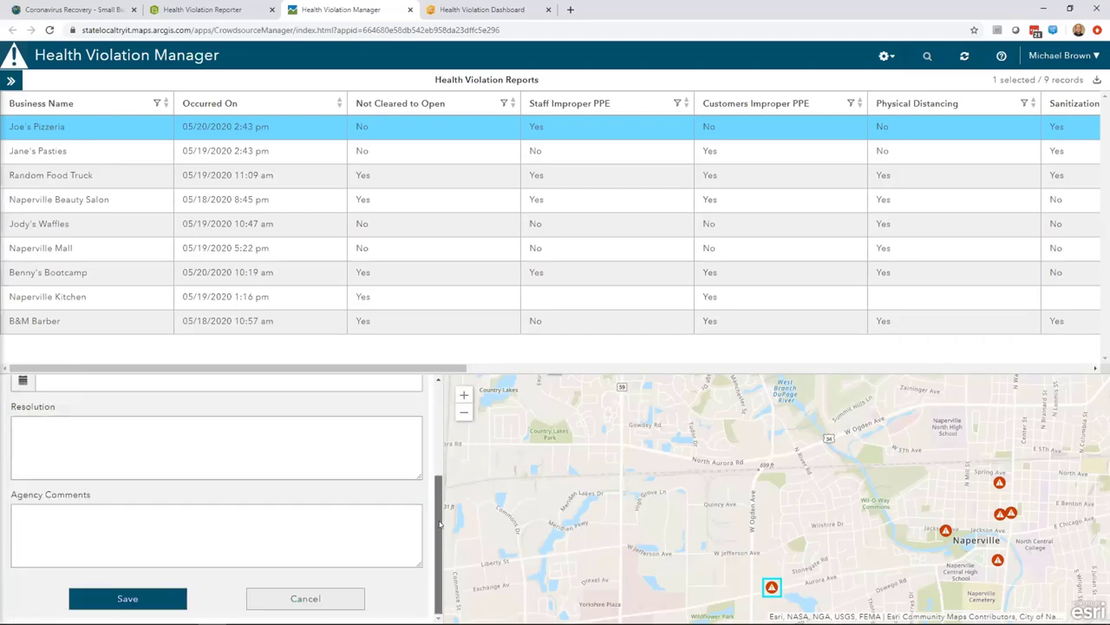
left_click(179, 597)
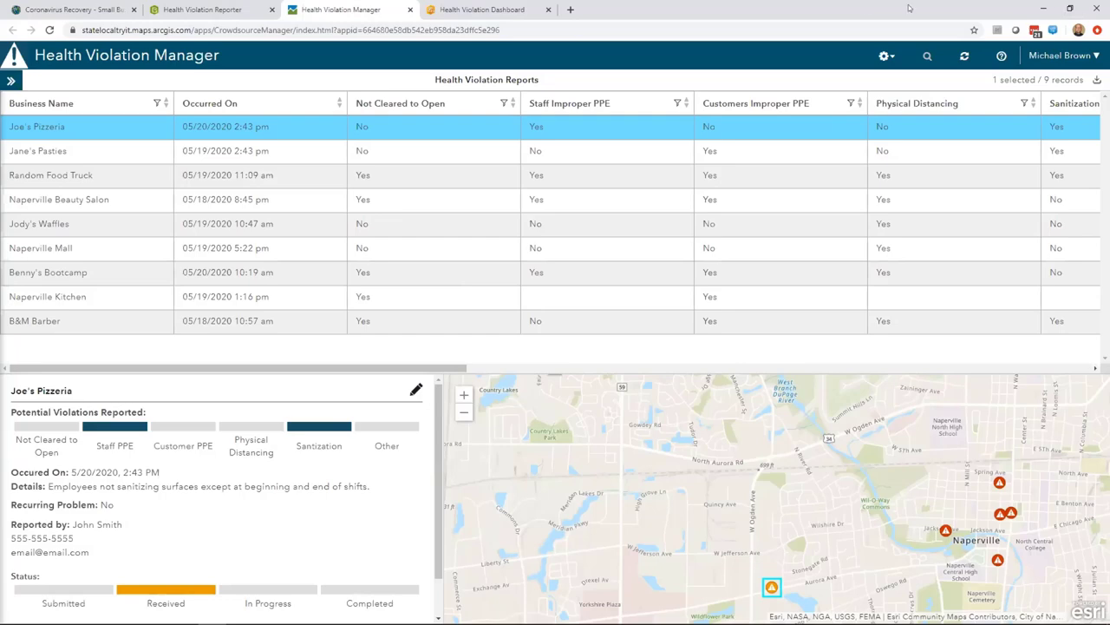
Step: Move the Health Violation Dashboard into its own browser window and maximize that window
left_click_drag(586, 10, 586, 58)
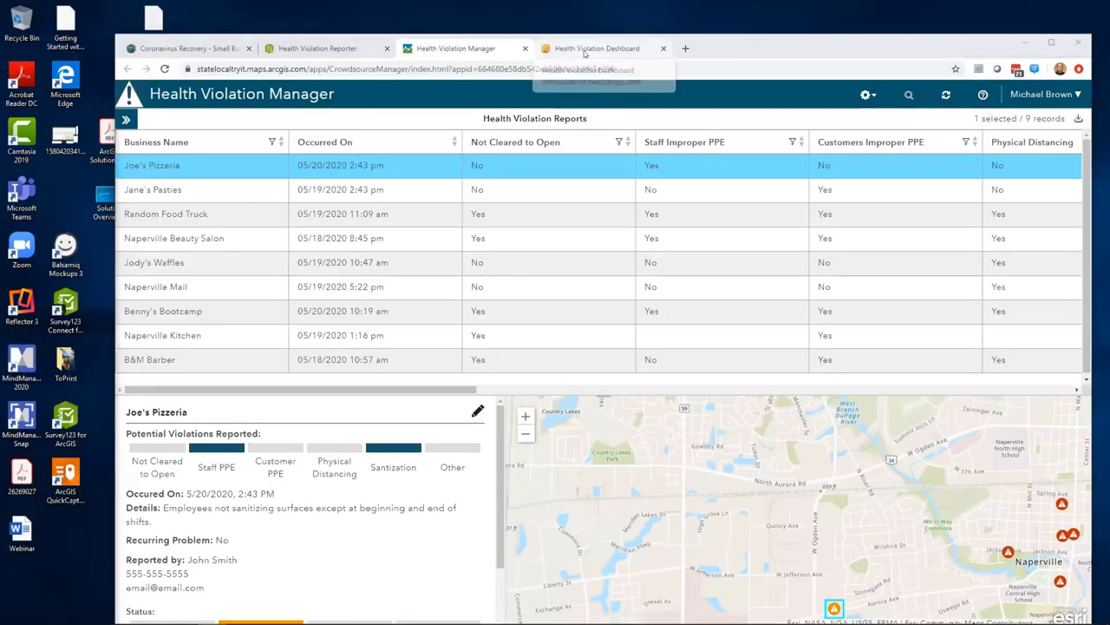
left_click_drag(586, 55, 584, 58)
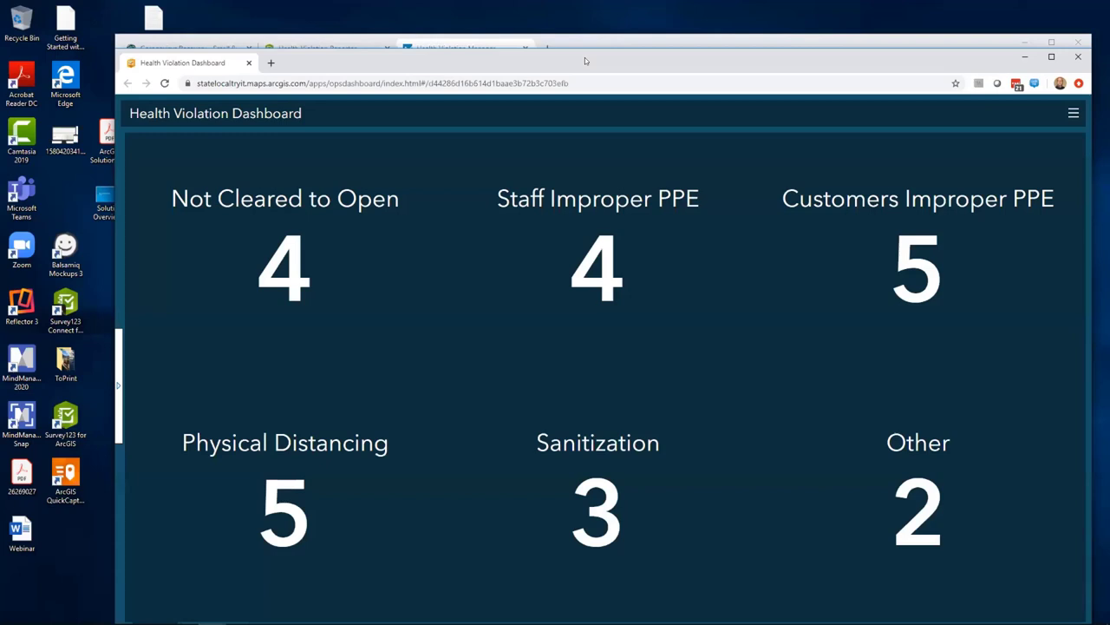
left_click(1052, 57)
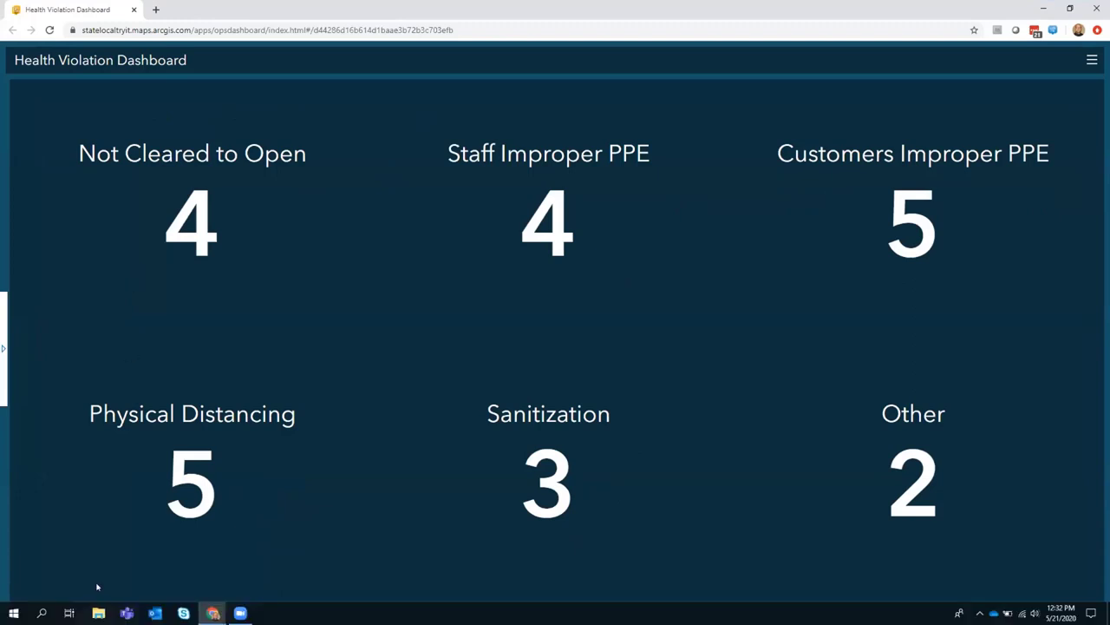
Step: Show the overview page of the Health Violation Dashboard and expand its collapsed side panel
left_click(39, 608)
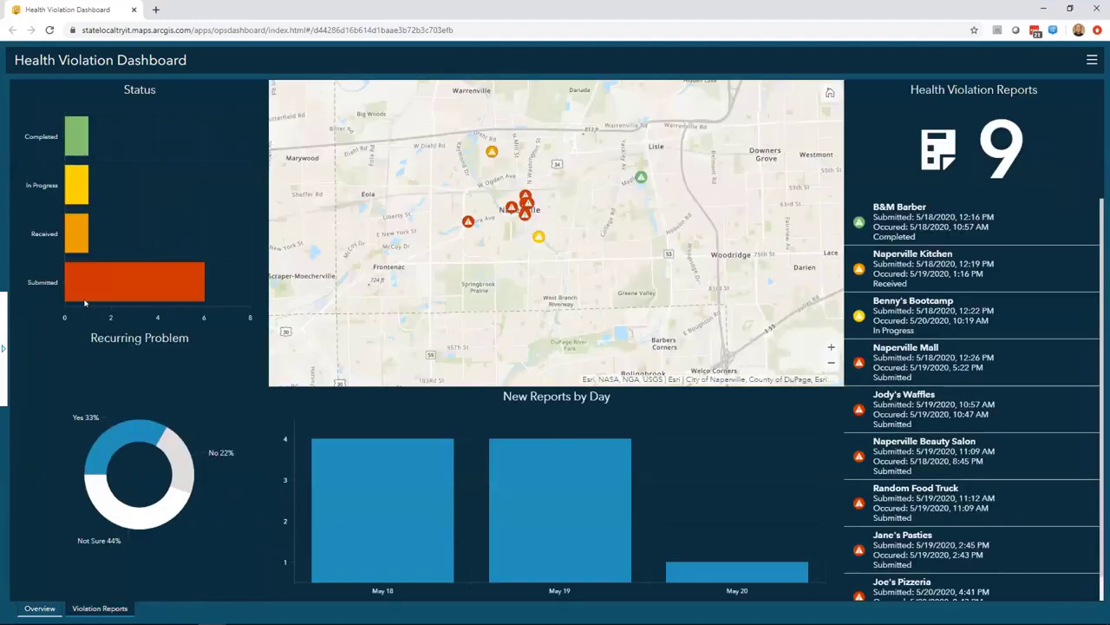
left_click(2, 319)
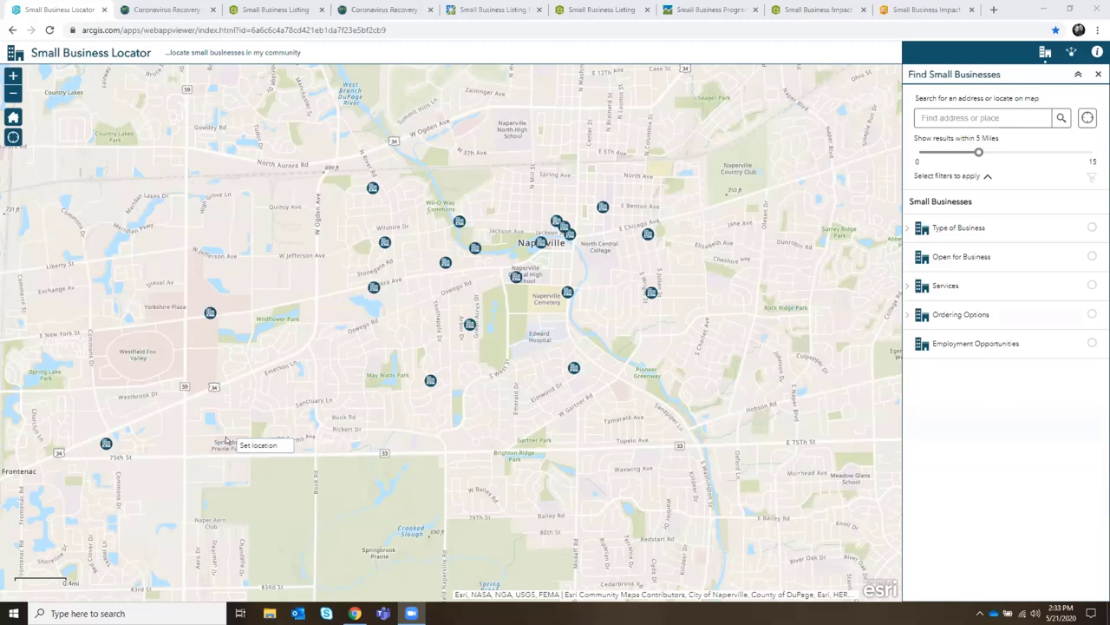
Step: Filter the small businesses to Open for Business and Employment Opportunities, and search within 5 miles of a map location southwest of downtown Naperville
left_click(1090, 258)
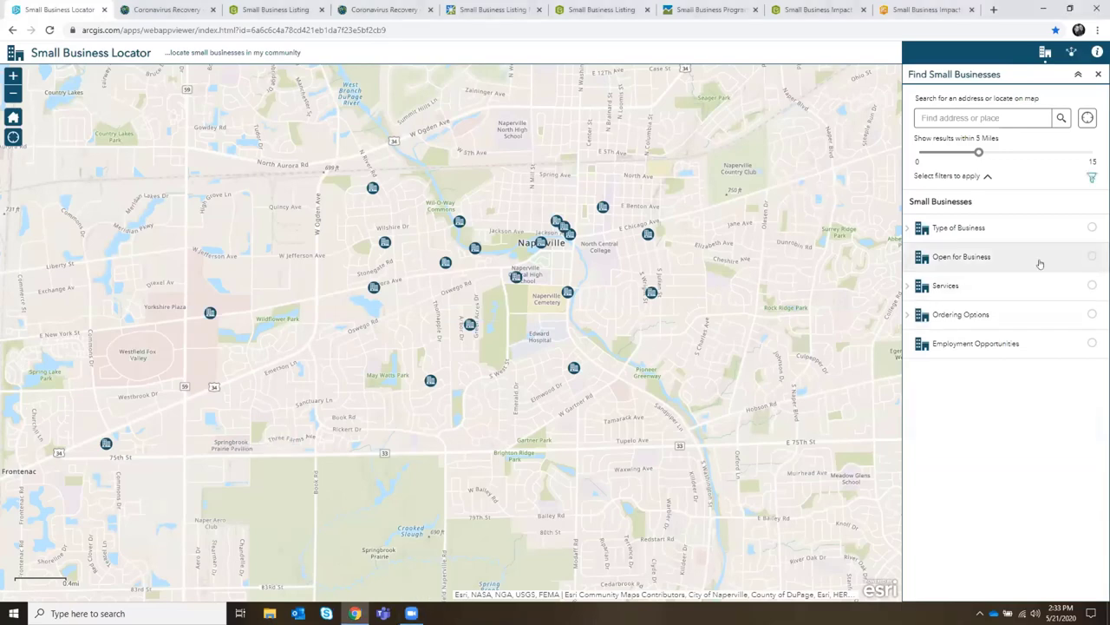
left_click(1091, 343)
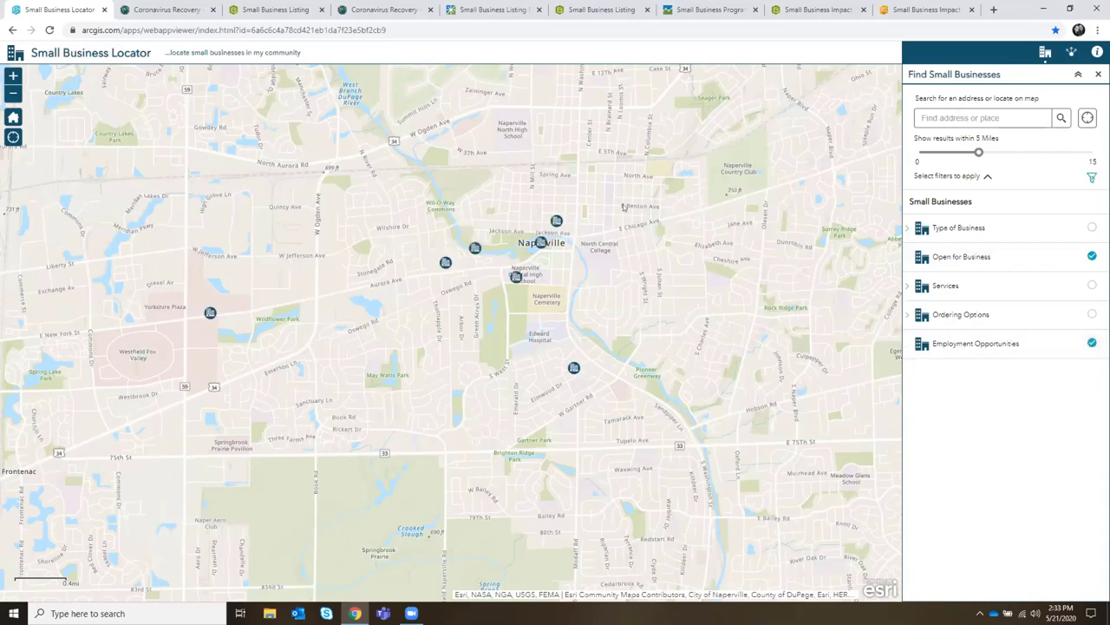
left_click(449, 312)
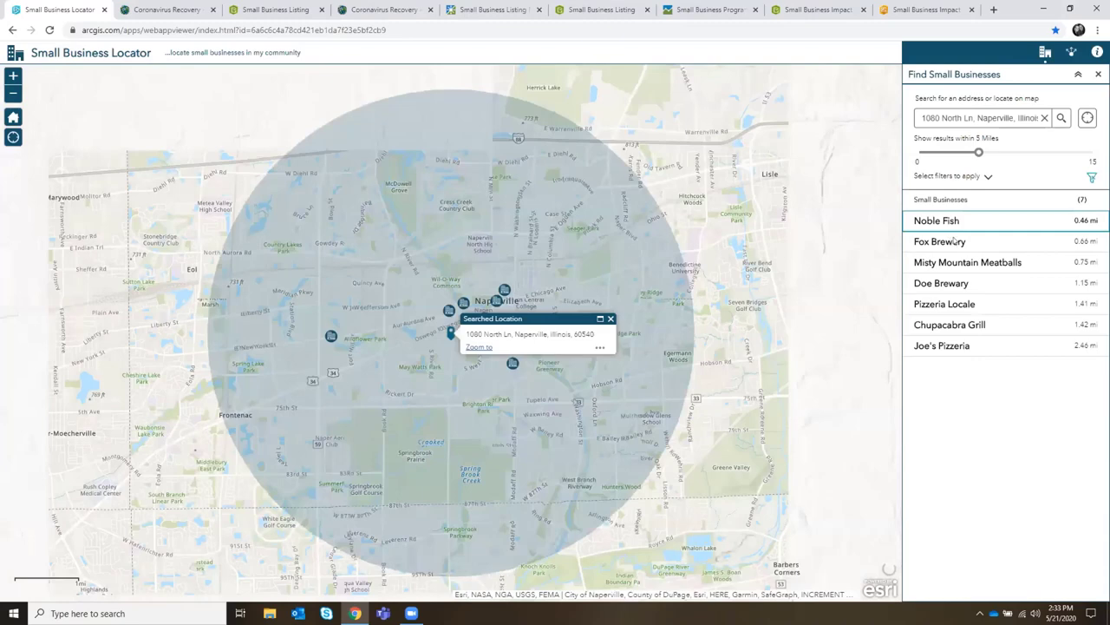
Step: Open the Fox Brewery listing and review its services, ordering options, notes, employment opportunities and photo
left_click(954, 241)
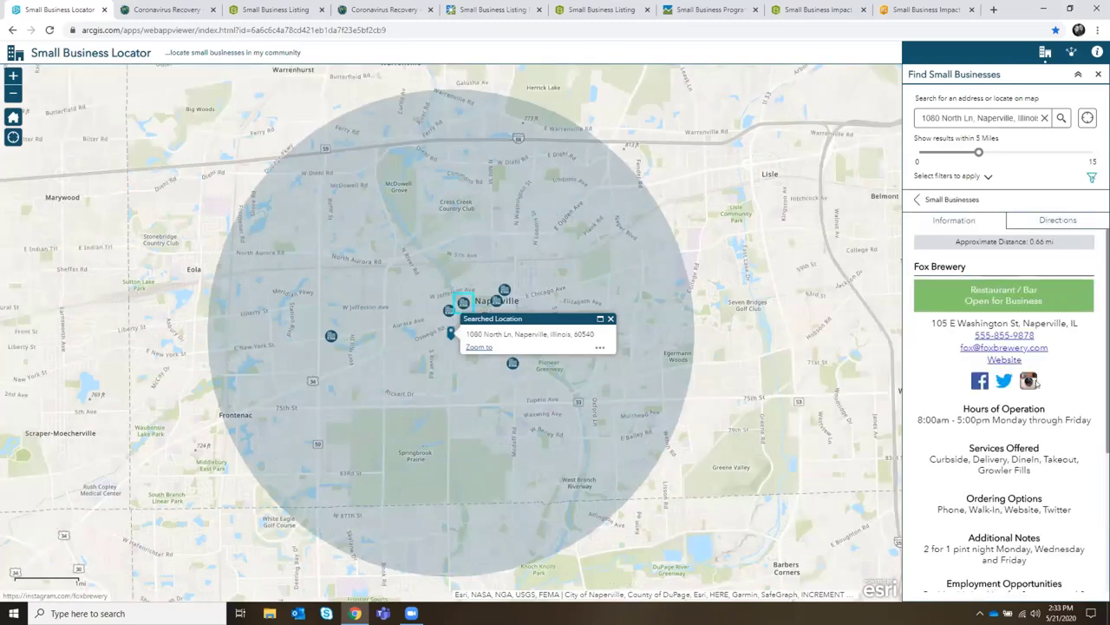
scroll(1034, 382, "down", 2)
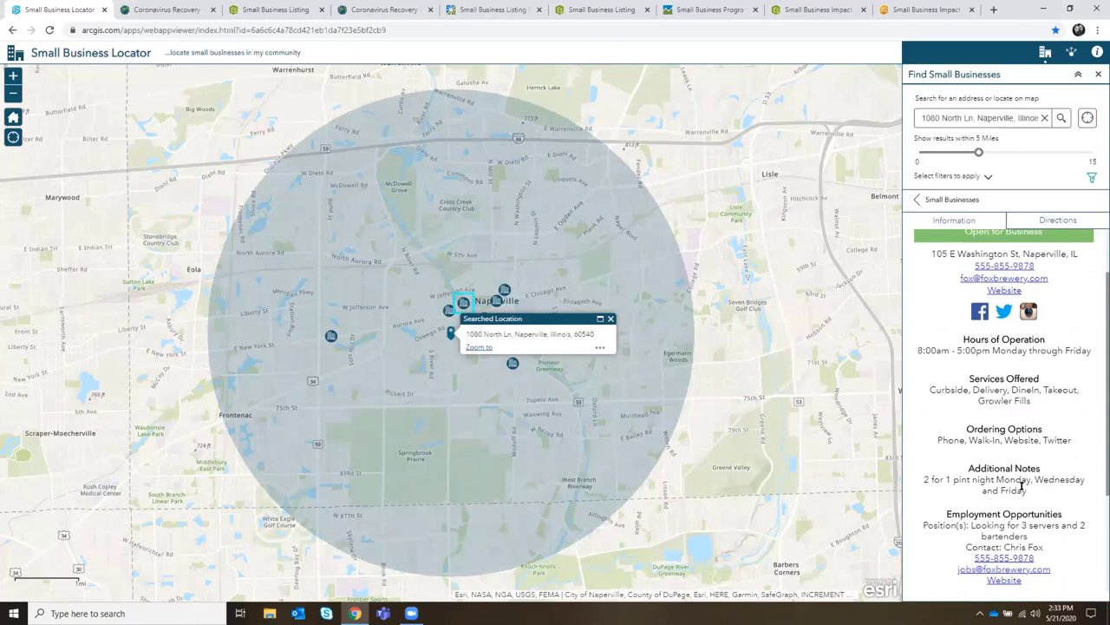
scroll(1022, 487, "down", 2)
scroll(995, 456, "down", 2)
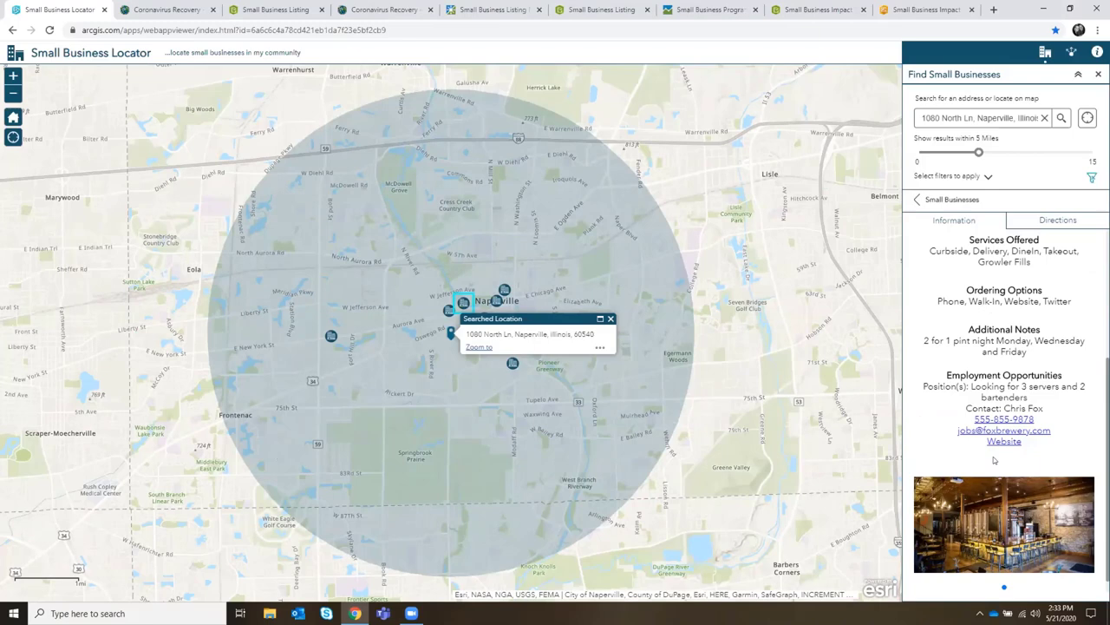
Step: Switch to the Small Business Recovery page and review its How it Works, join program and business listing sections
key("ctrl+Tab")
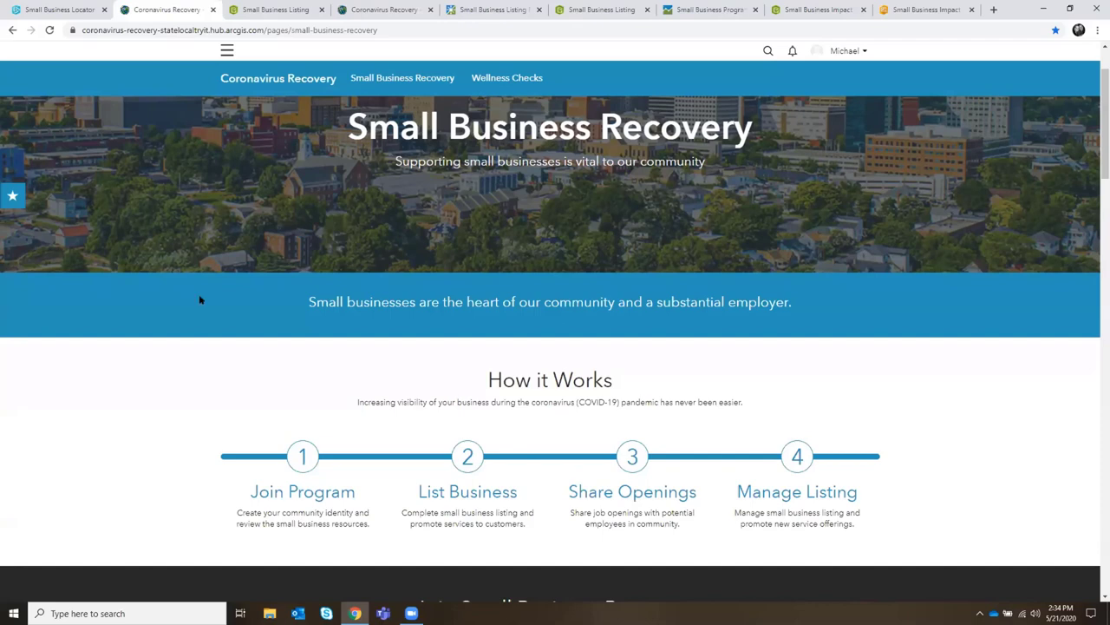
scroll(199, 299, "down", 1)
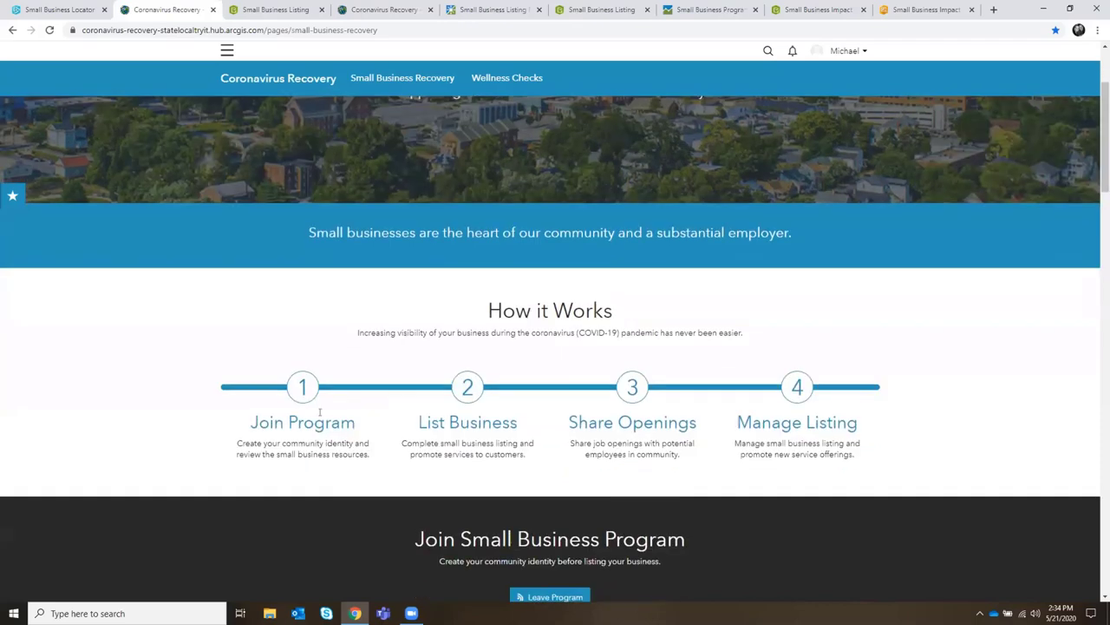
scroll(322, 399, "down", 1)
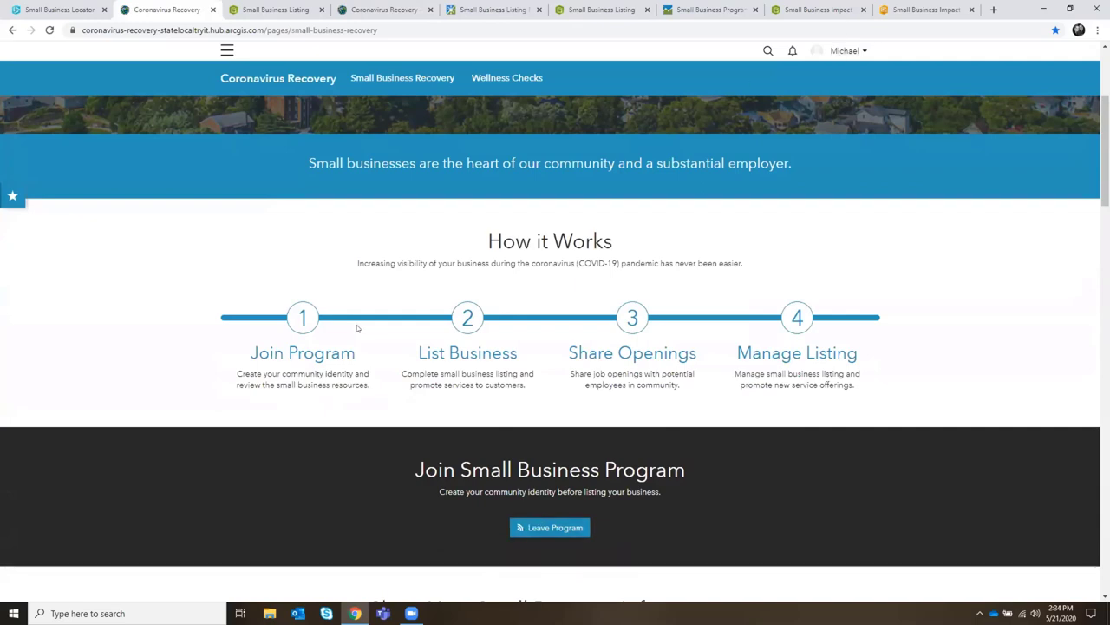
scroll(324, 330, "down", 5)
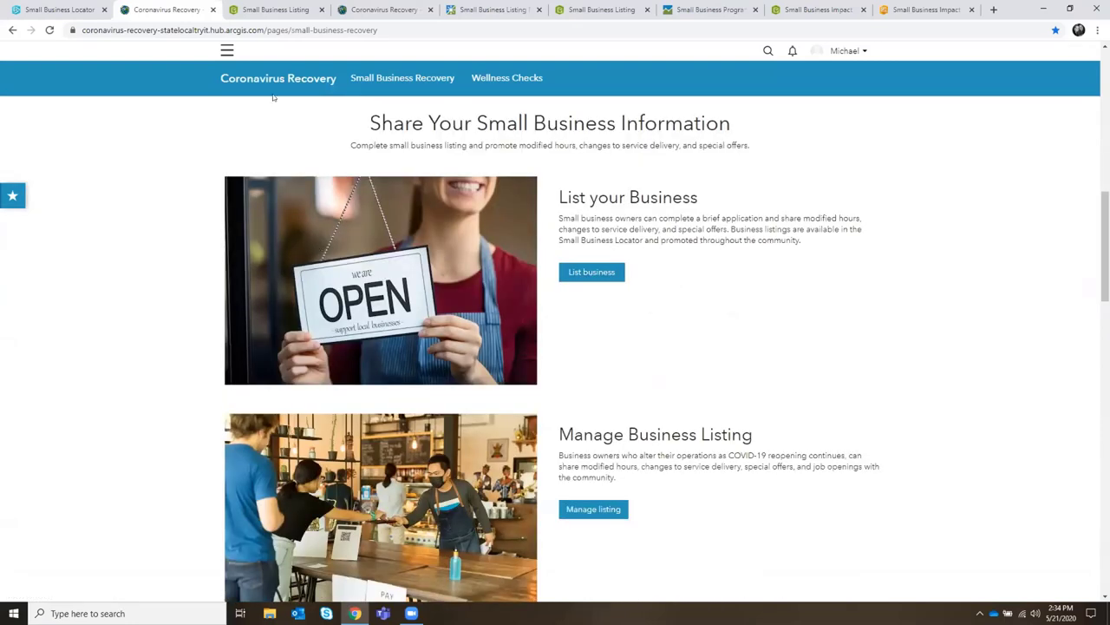
Step: Open the Small Business Listing survey and review the Jane's Pasties entries from health compliance through employment opportunities
left_click(264, 11)
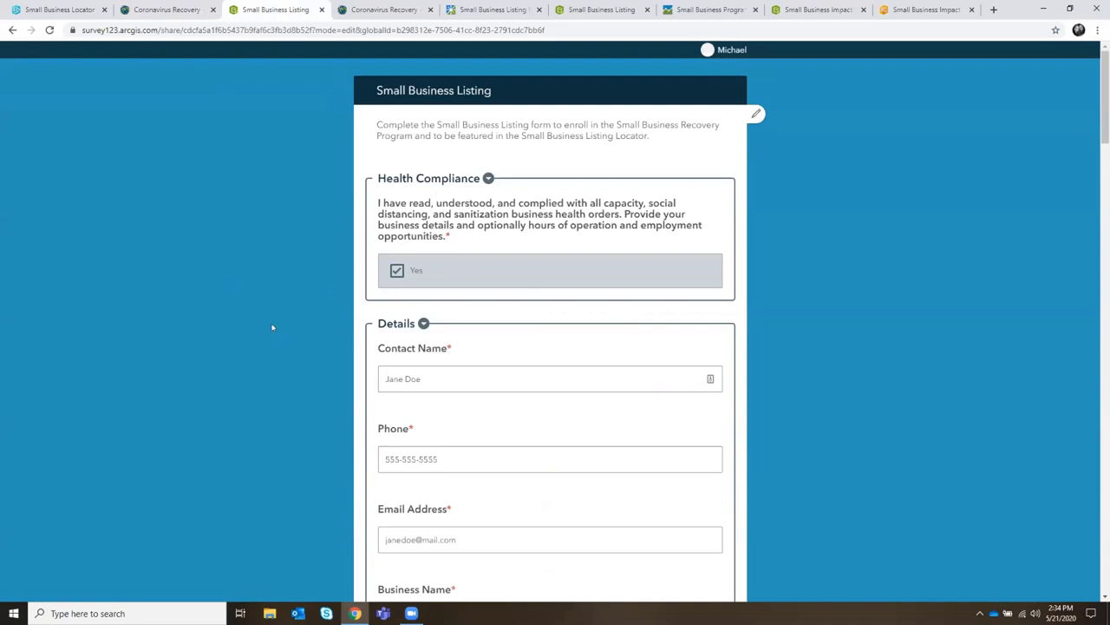
scroll(273, 327, "down", 5)
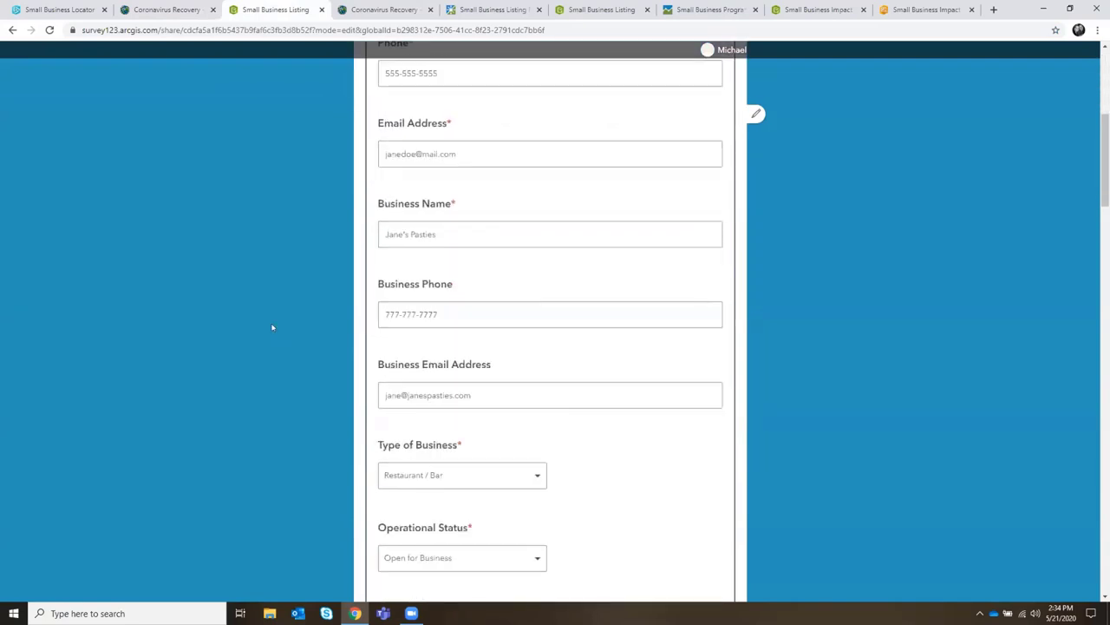
scroll(272, 327, "down", 5)
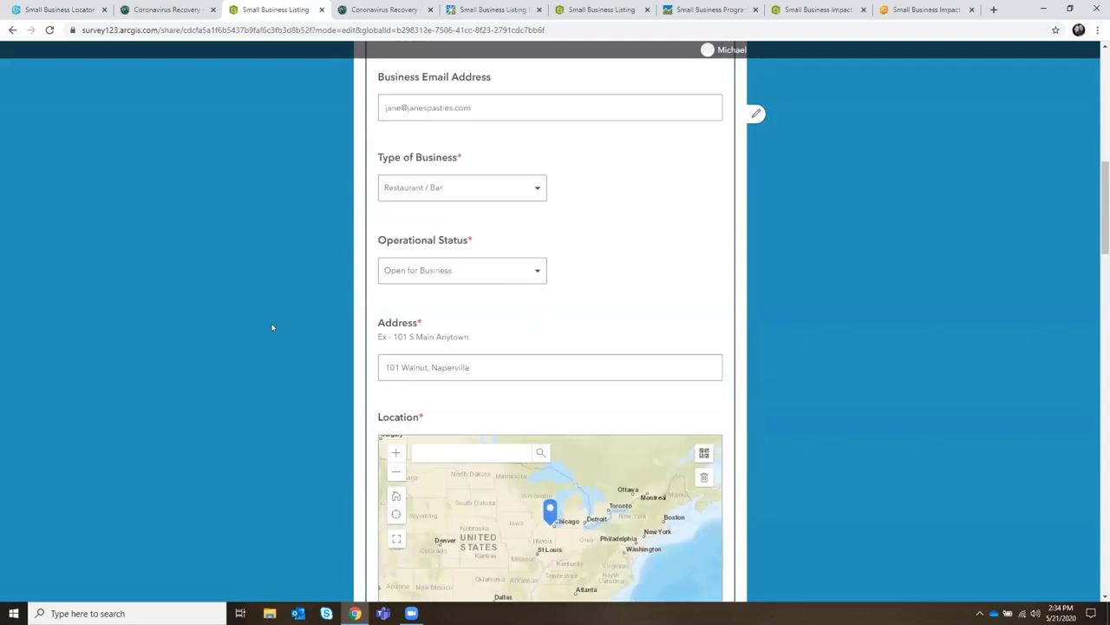
scroll(272, 327, "down", 6)
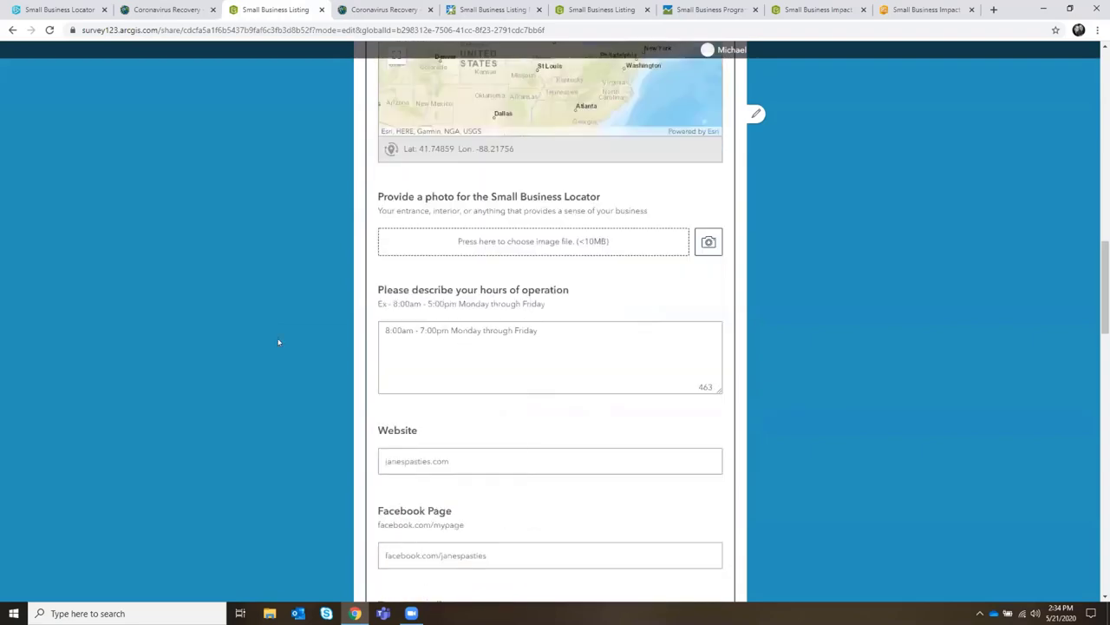
scroll(278, 342, "down", 2)
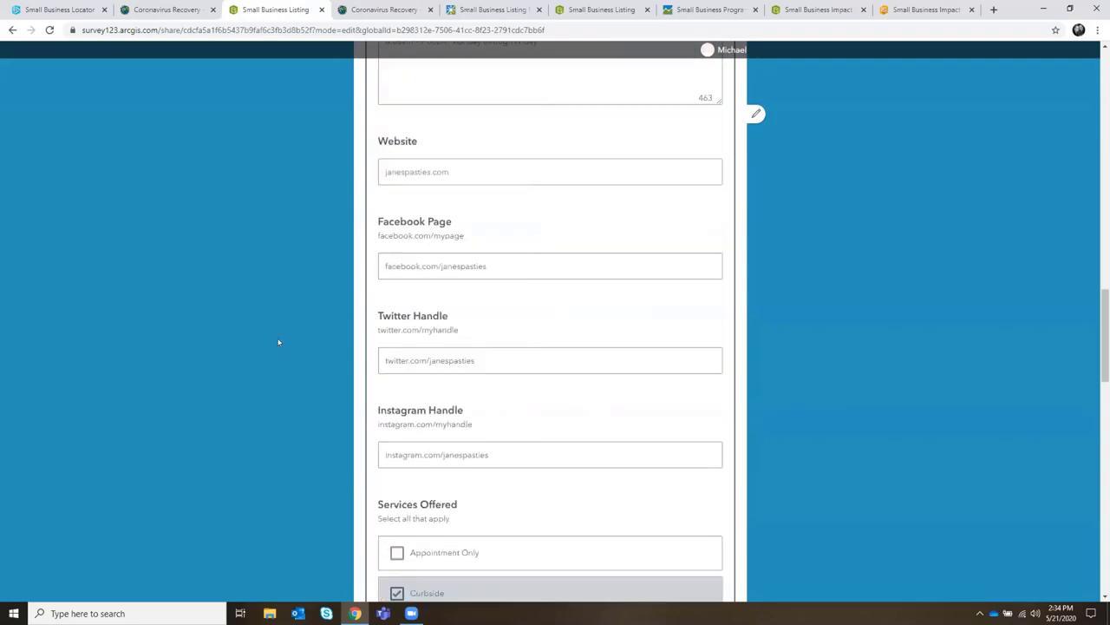
scroll(278, 342, "down", 7)
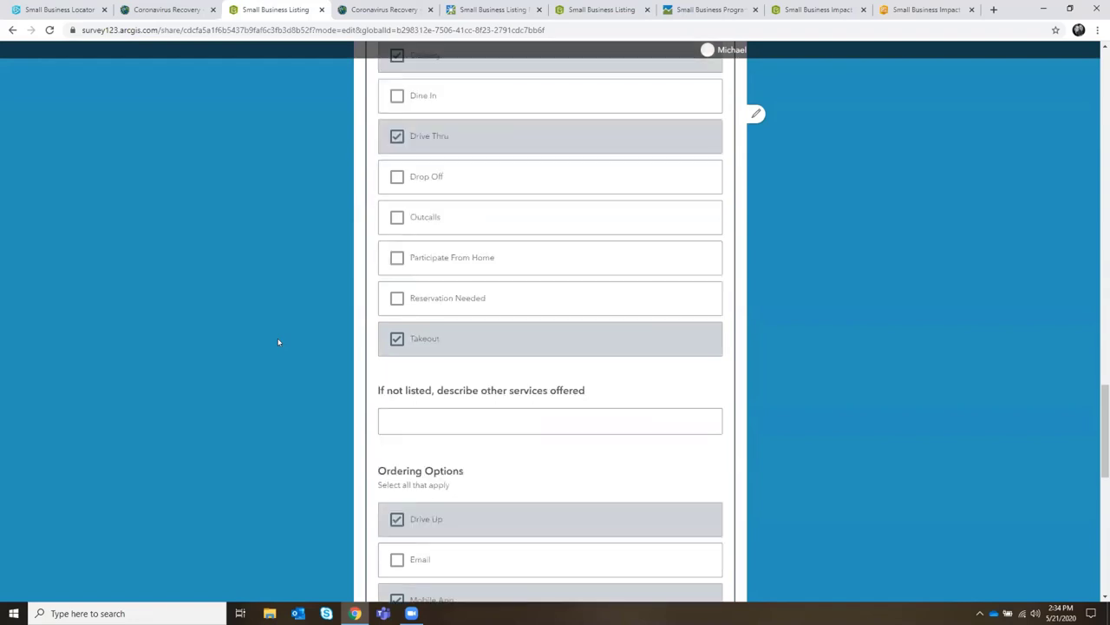
scroll(278, 342, "down", 8)
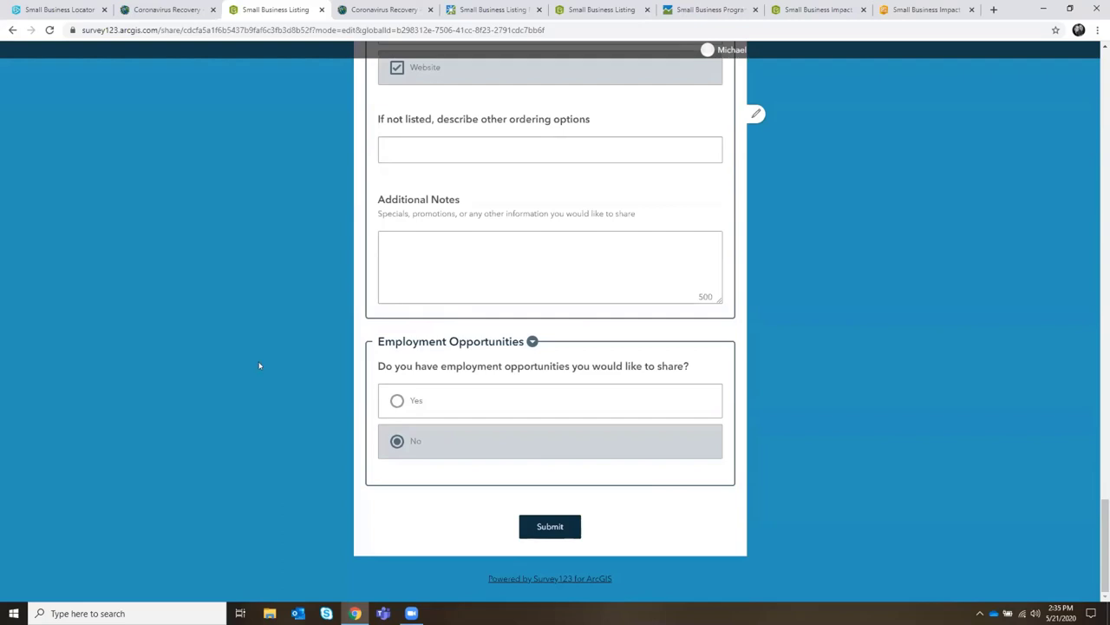
Step: Review the Jane's Pasties listing in the Small Business Listing Manager and open its Small Business Listing update survey
left_click(400, 9)
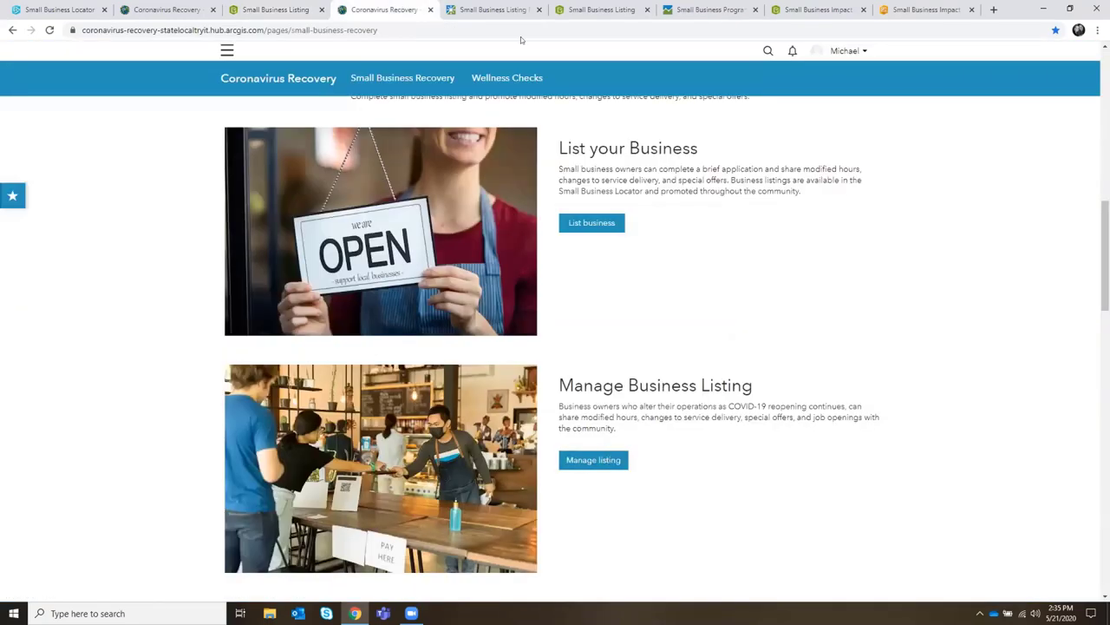
left_click(506, 9)
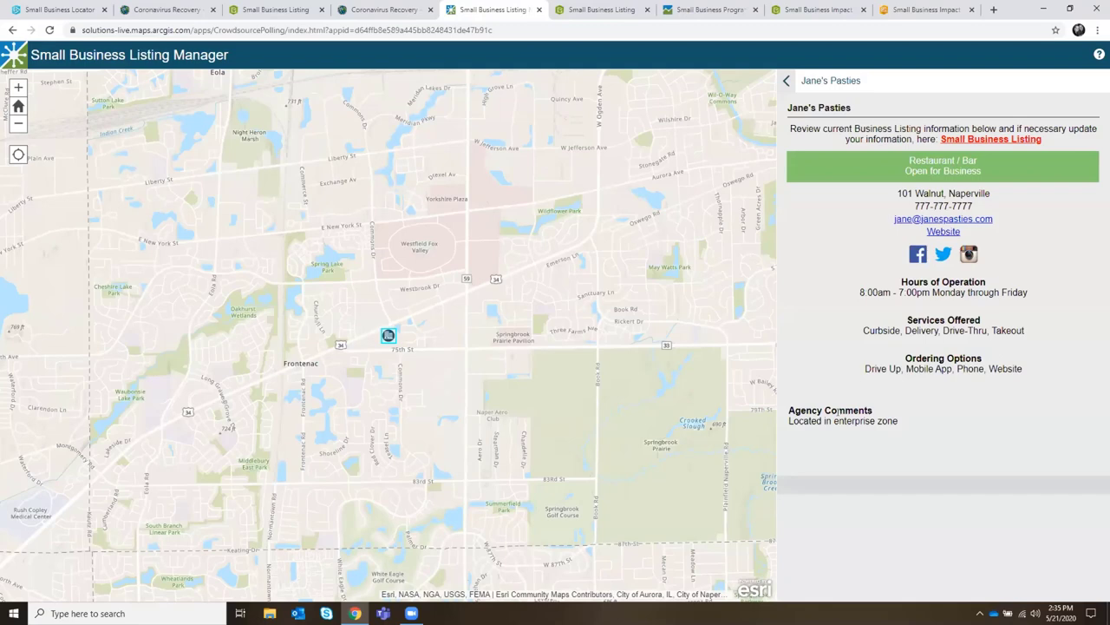
left_click(977, 142)
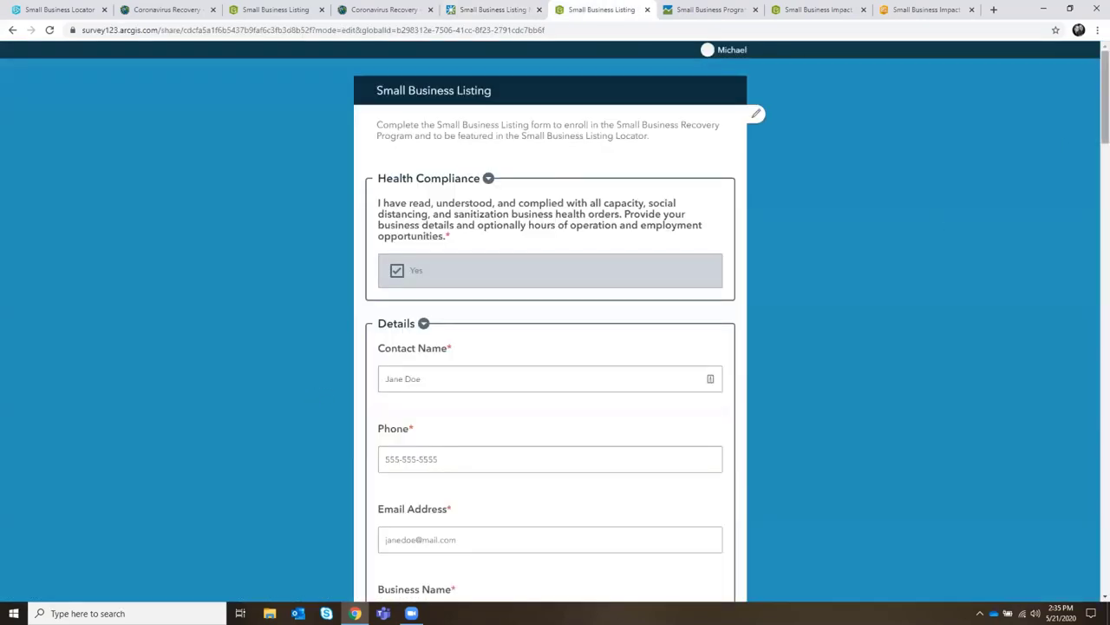
Step: Answer Yes to sharing employment opportunities for Jane's Pasties and describe the available positions as "2 severs needed"
scroll(1069, 282, "down", 2)
scroll(1069, 282, "down", 15)
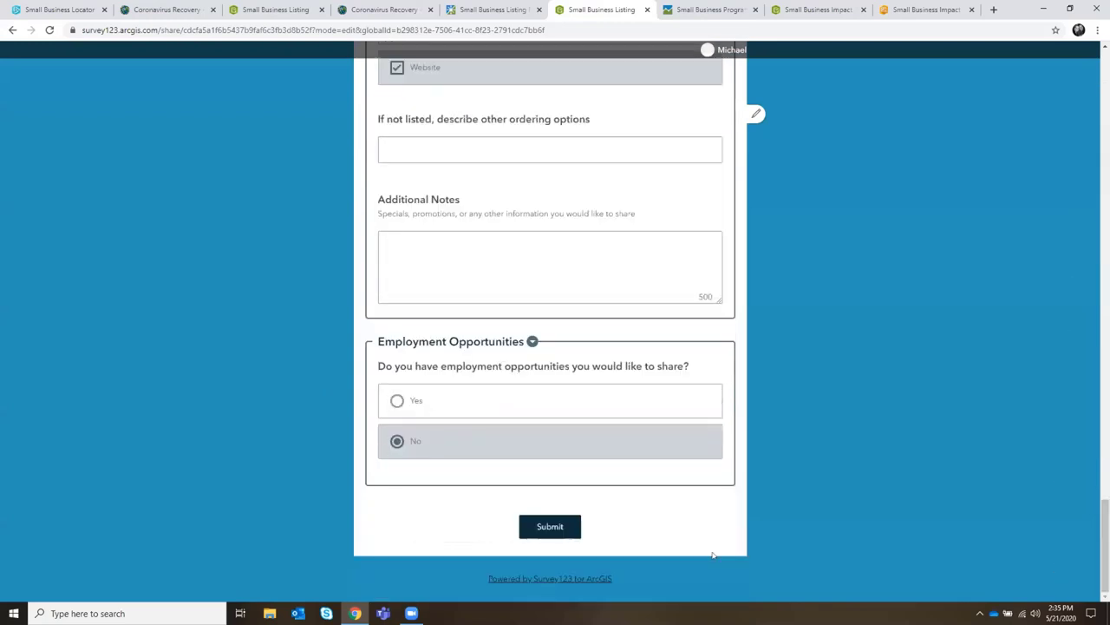
left_click(492, 392)
scroll(430, 302, "down", 3)
left_click(430, 302)
type("2 s")
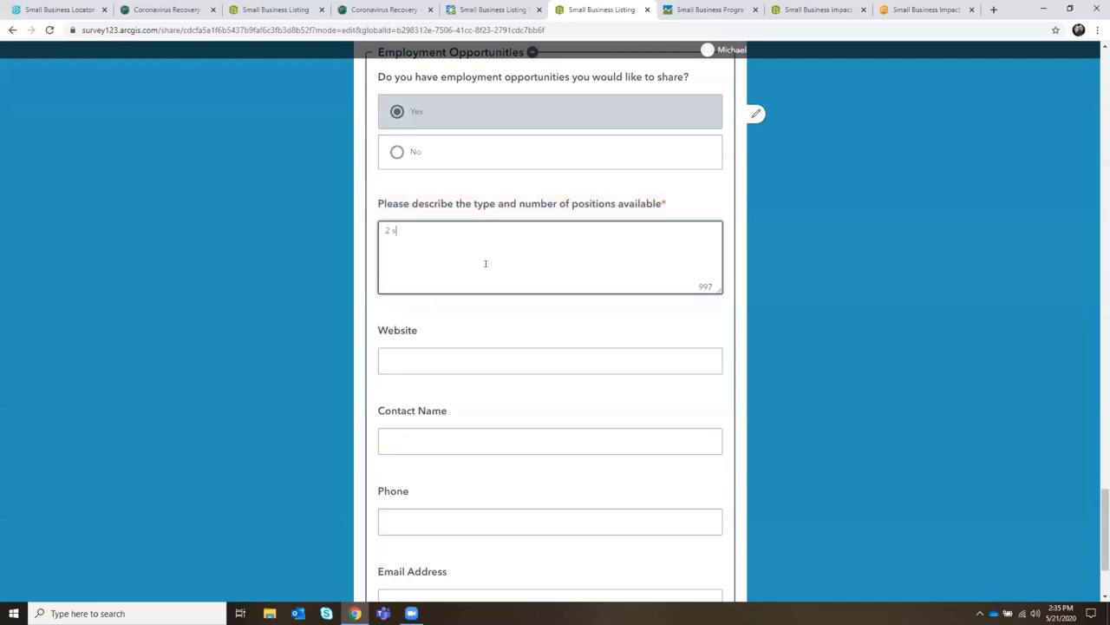
type("evers needed")
scroll(691, 300, "down", 2)
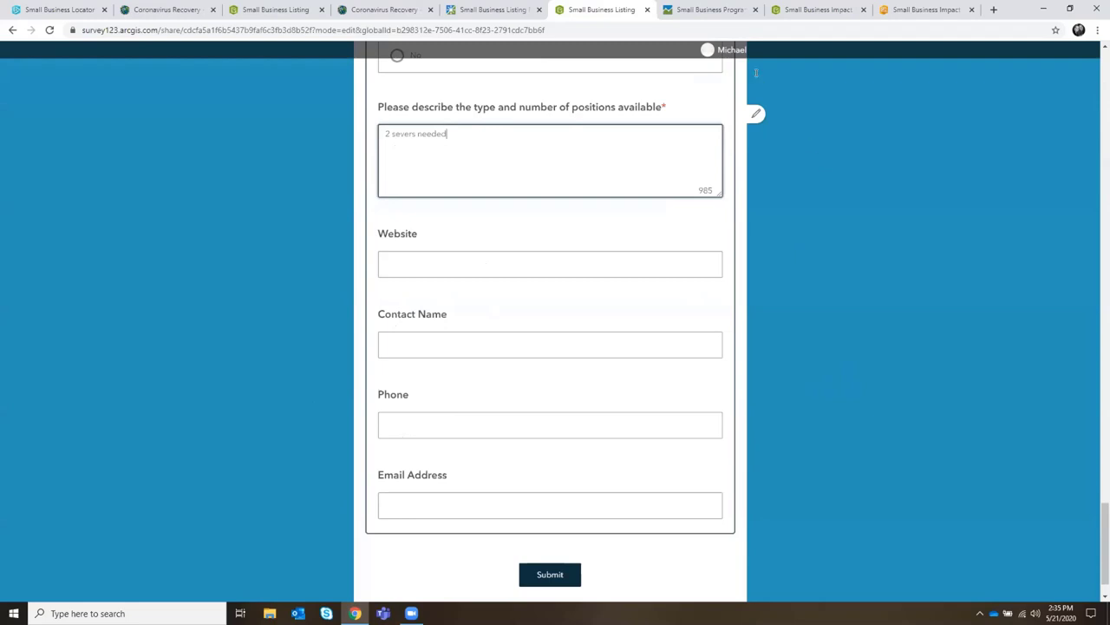
Step: Switch to the Small Business Program Manager and examine the public visibility and agency comments settings for Jane's Pasties without saving changes
left_click(694, 12)
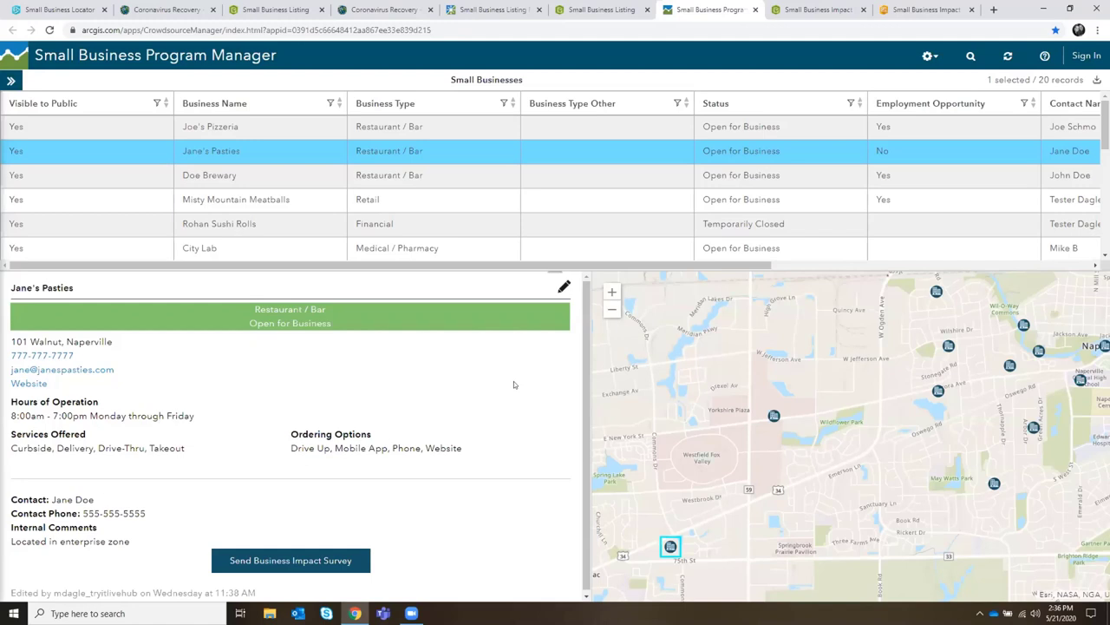
left_click(564, 286)
left_click(426, 331)
left_click(428, 358)
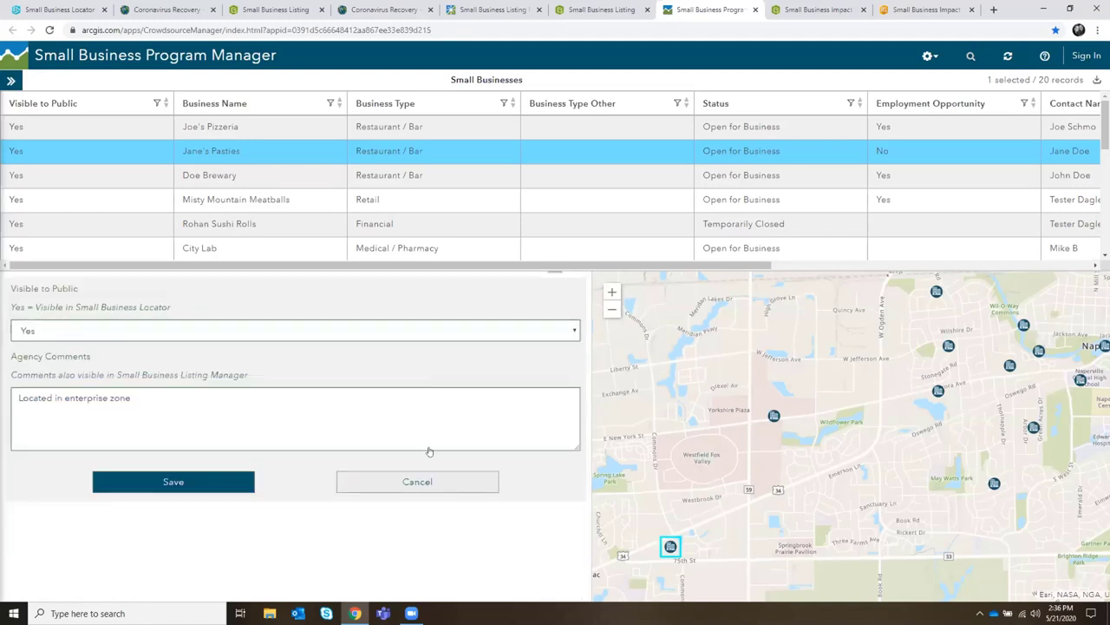
left_click(426, 483)
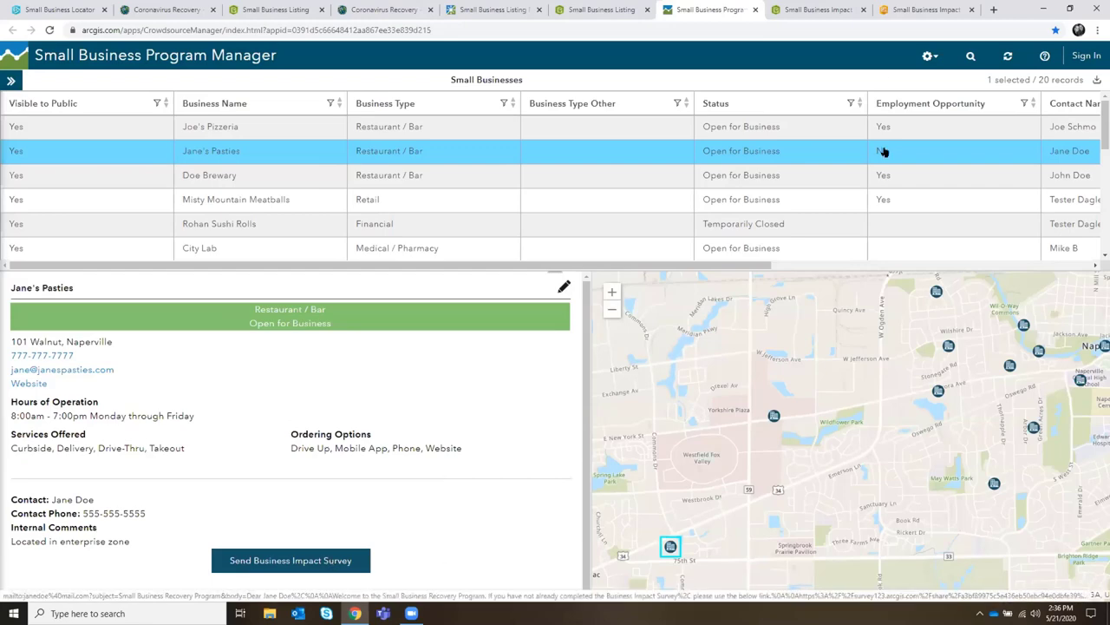
Step: Open the Small Business Impact Survey and review the Jane's Pasties contact details, location, business type and ownership designations
left_click(838, 7)
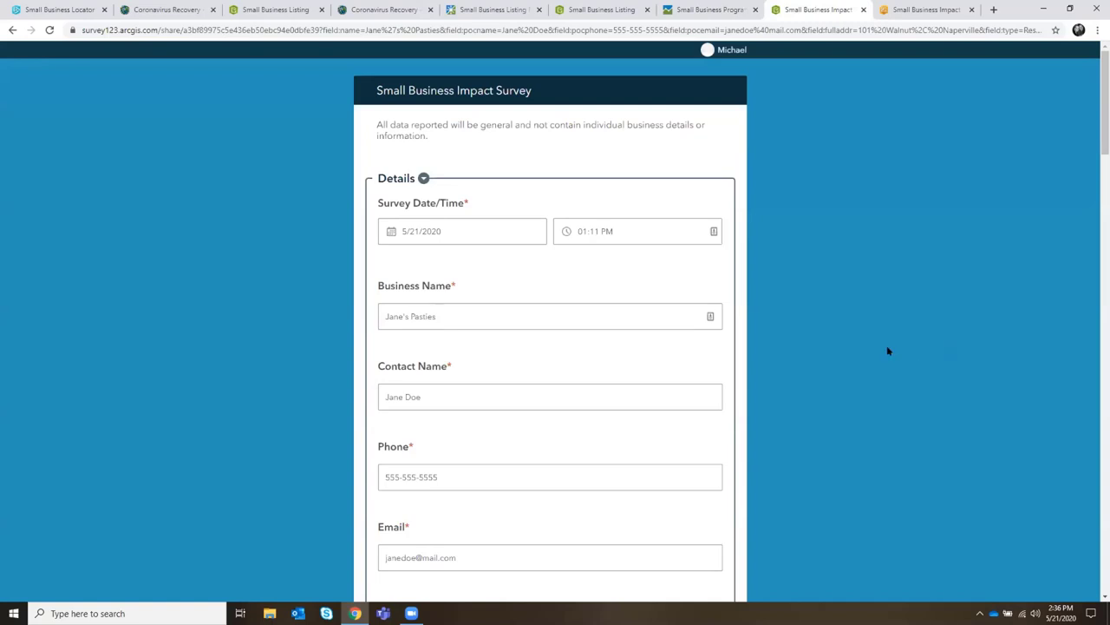
scroll(888, 350, "down", 1)
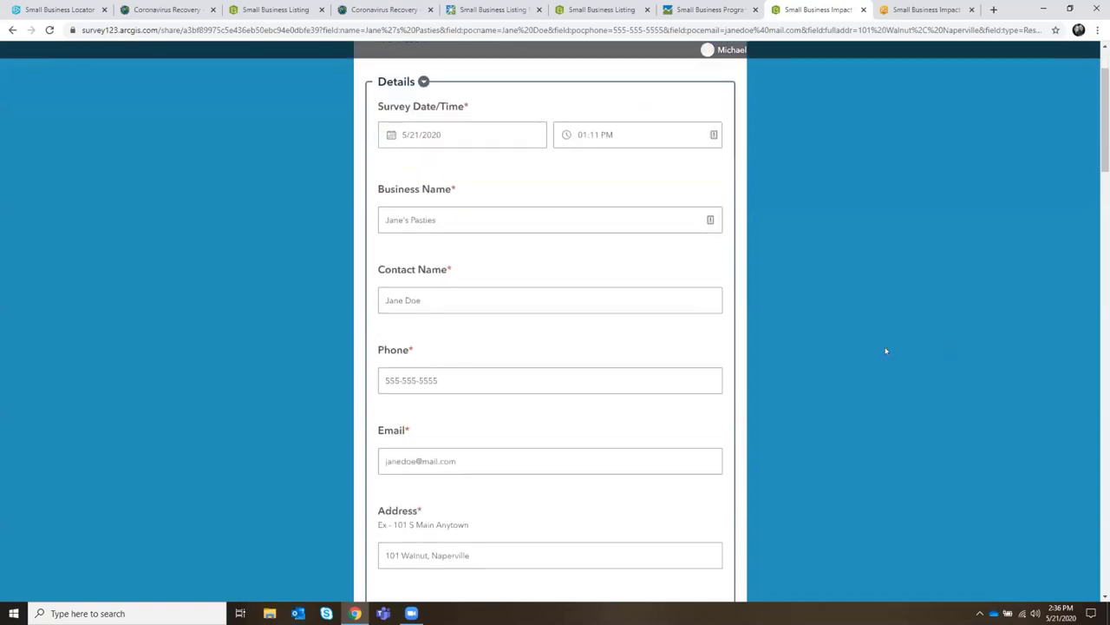
scroll(886, 351, "down", 1)
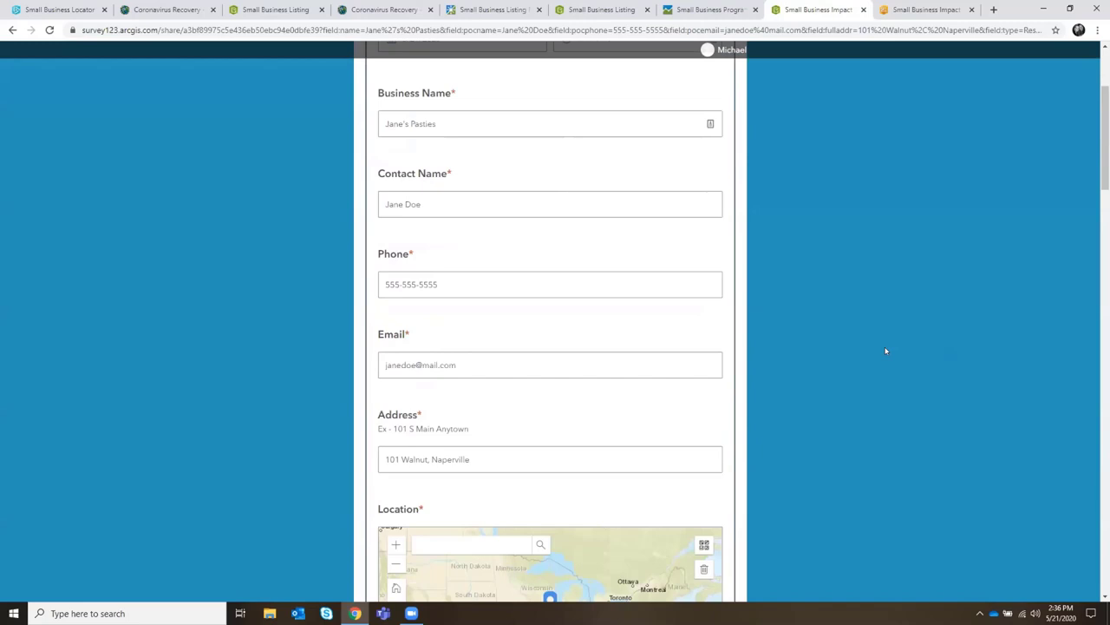
scroll(886, 351, "down", 1)
scroll(887, 351, "down", 2)
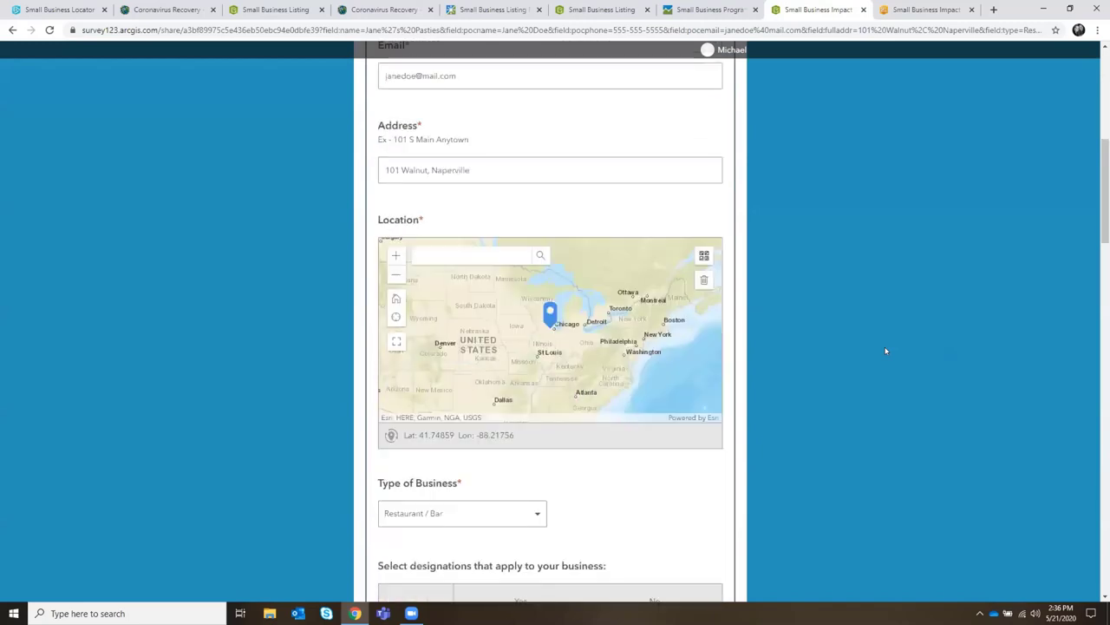
scroll(886, 351, "down", 1)
scroll(889, 360, "down", 3)
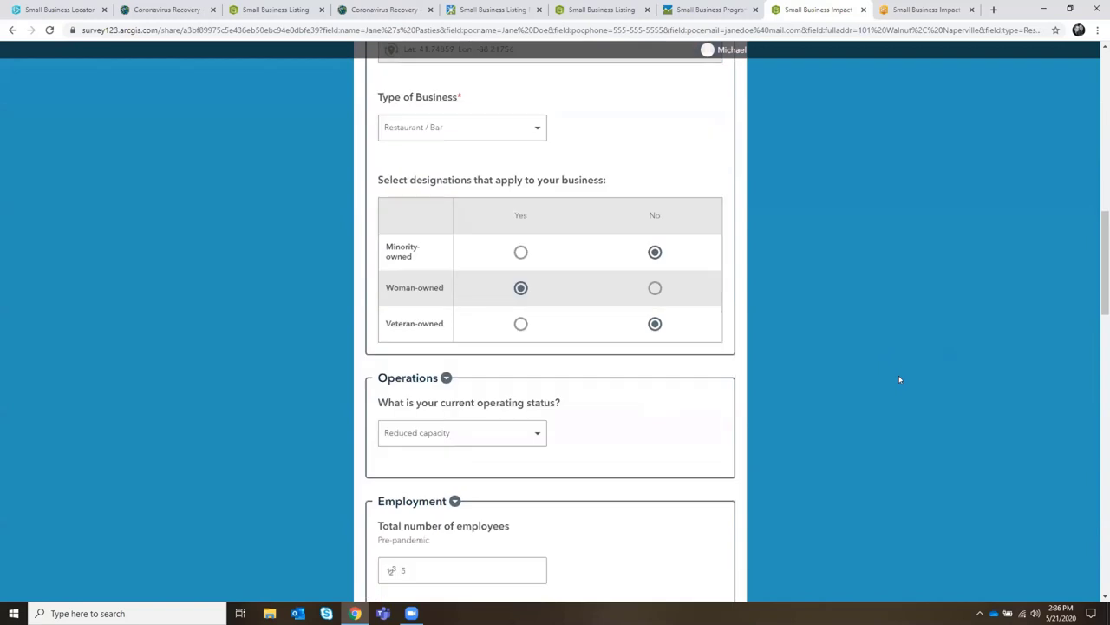
Step: Review the operations, employment, financial and concerns answers in the Small Business Impact Survey
scroll(900, 379, "down", 1)
scroll(900, 379, "down", 1)
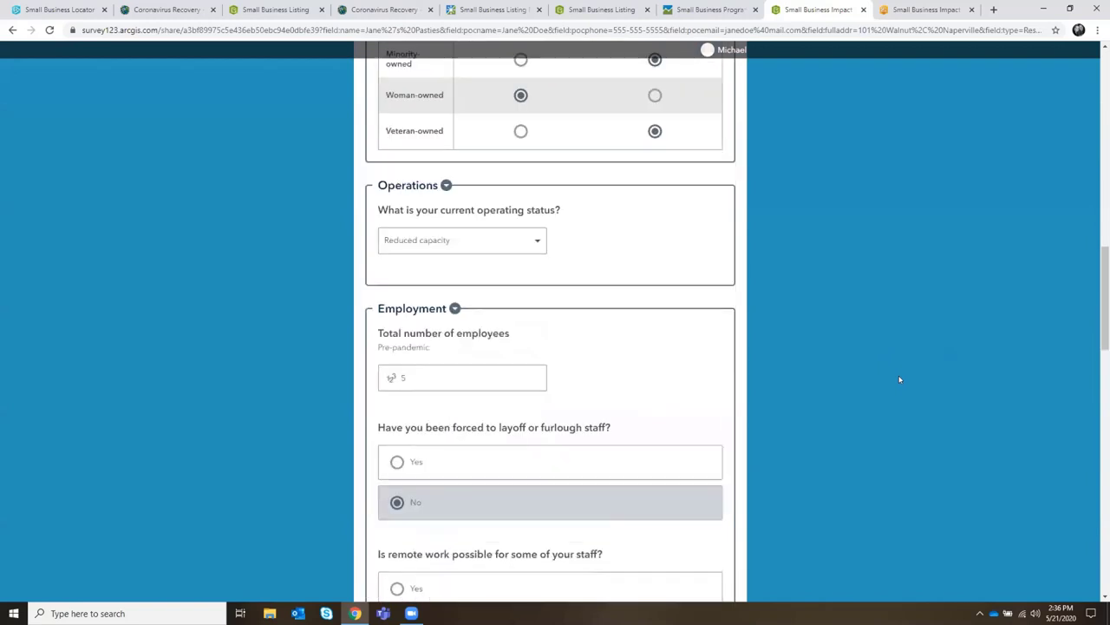
scroll(900, 379, "down", 1)
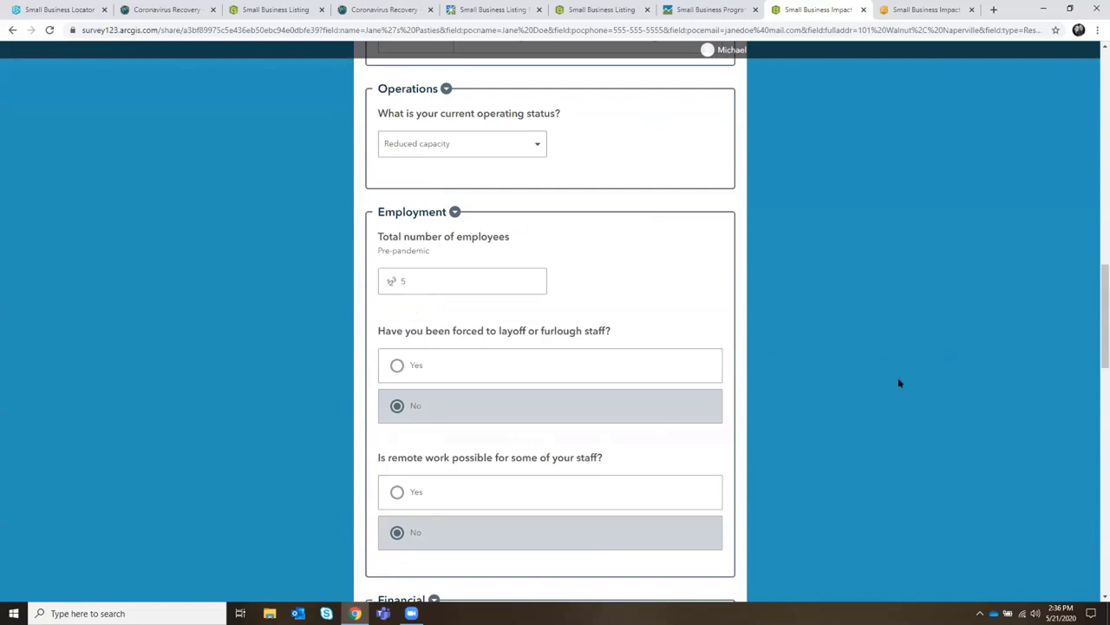
scroll(900, 383, "down", 1)
scroll(900, 383, "down", 2)
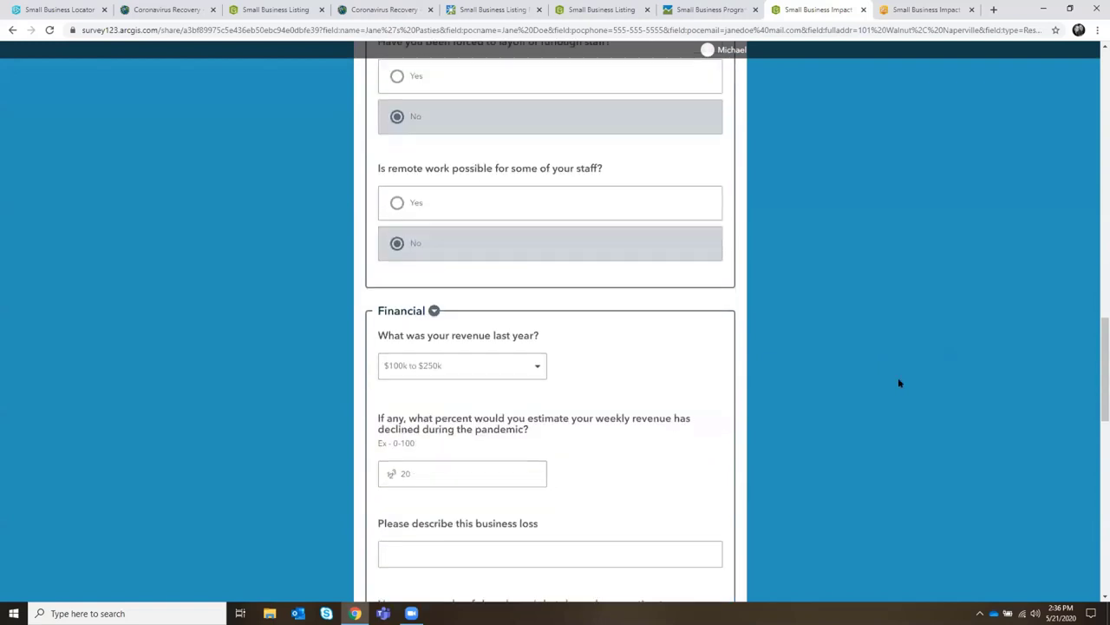
scroll(899, 382, "down", 1)
scroll(899, 382, "down", 3)
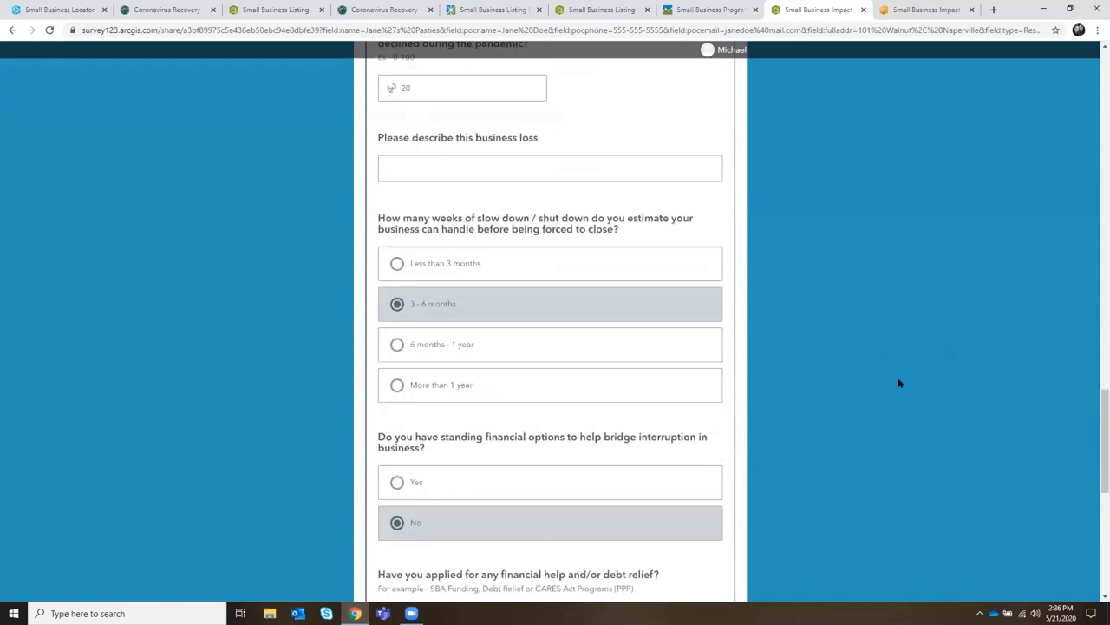
scroll(899, 382, "down", 4)
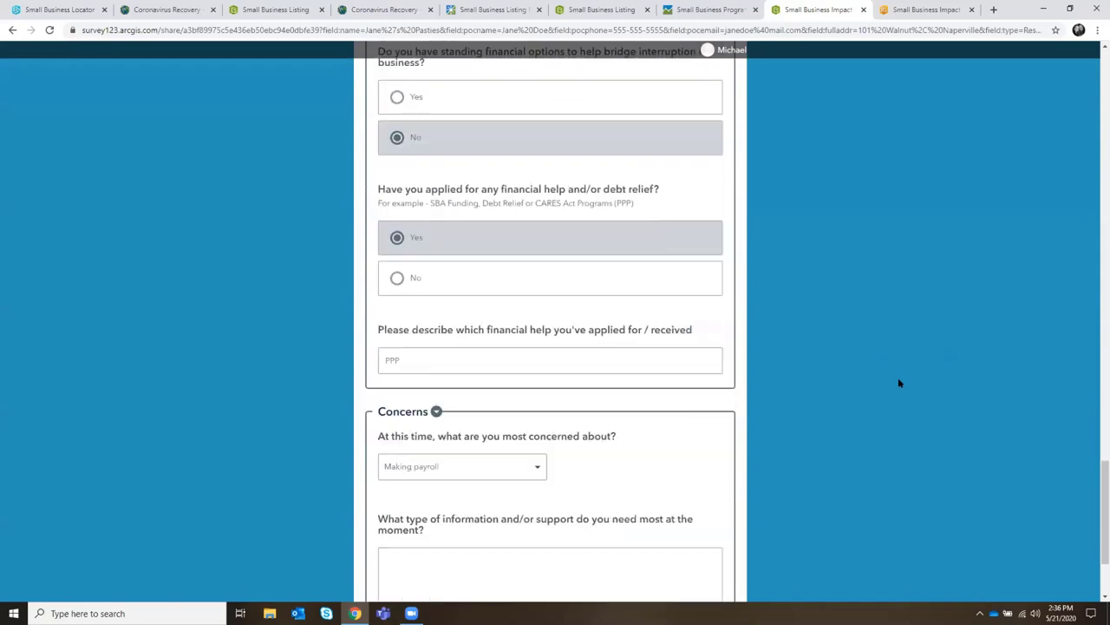
scroll(899, 383, "down", 2)
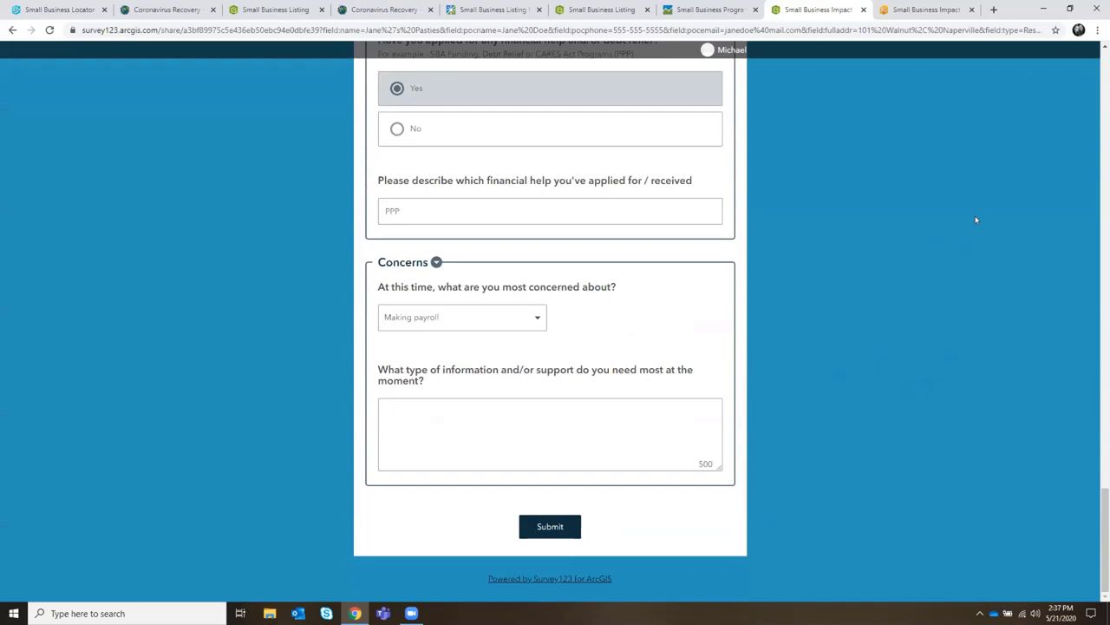
Step: Open the Small Business Impact Dashboard overview with its filters and review the Quilter's Haven survey details from the map
left_click(926, 9)
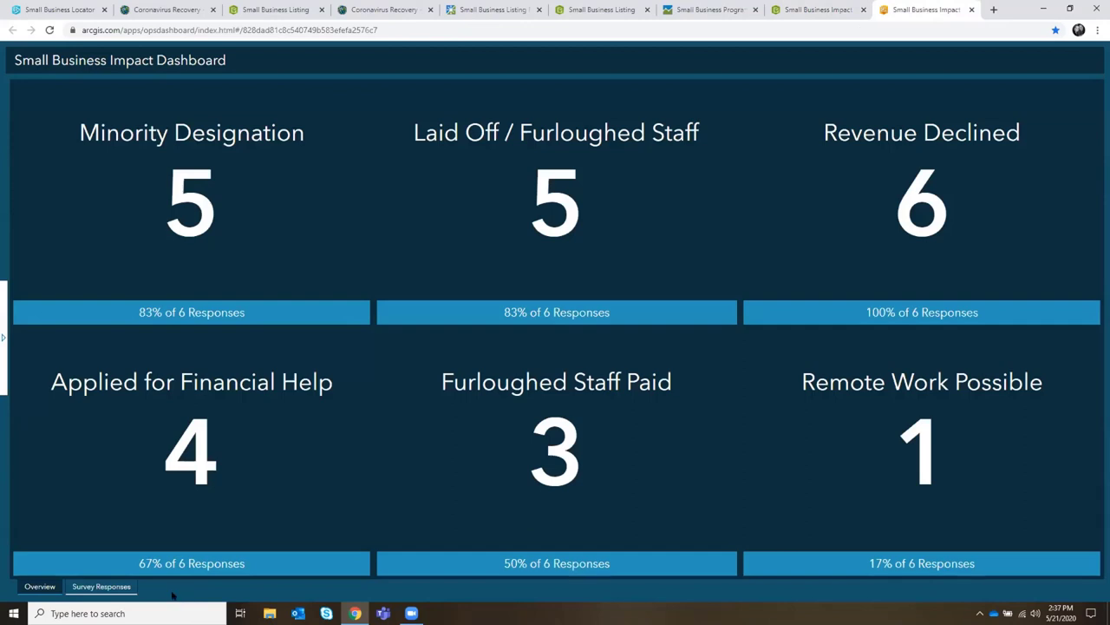
left_click(5, 338)
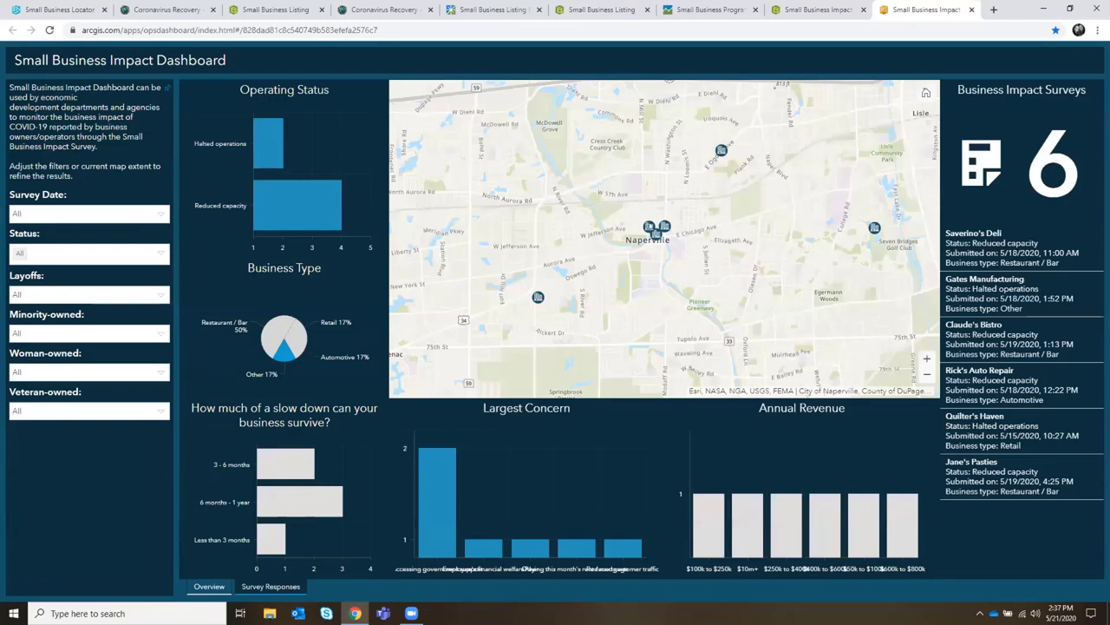
left_click(648, 227)
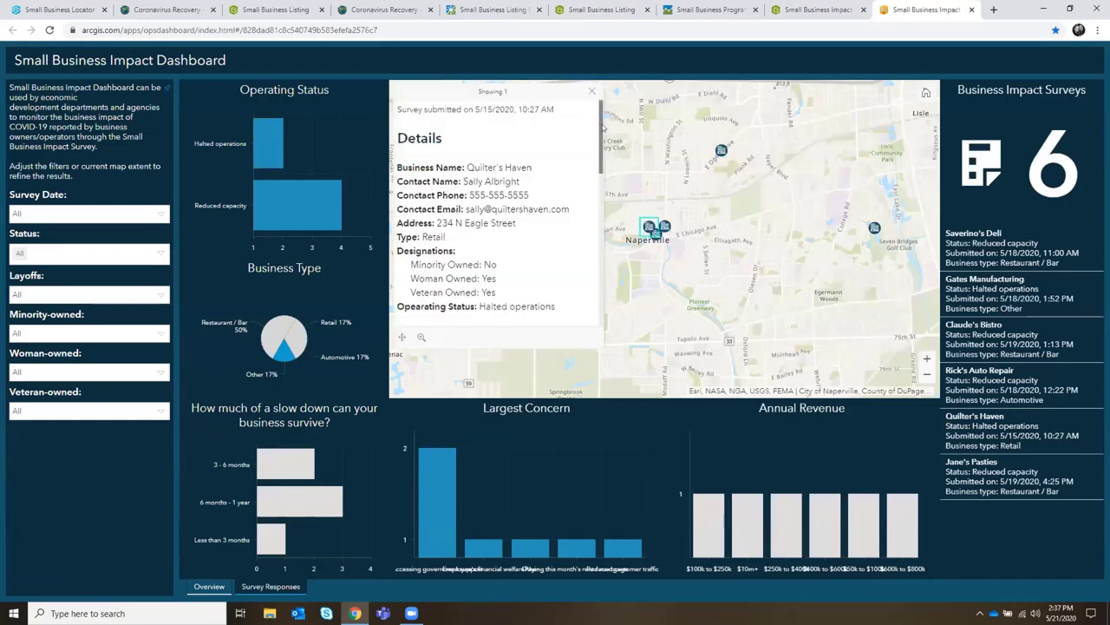
scroll(598, 156, "down", 3)
left_click_drag(596, 192, 592, 296)
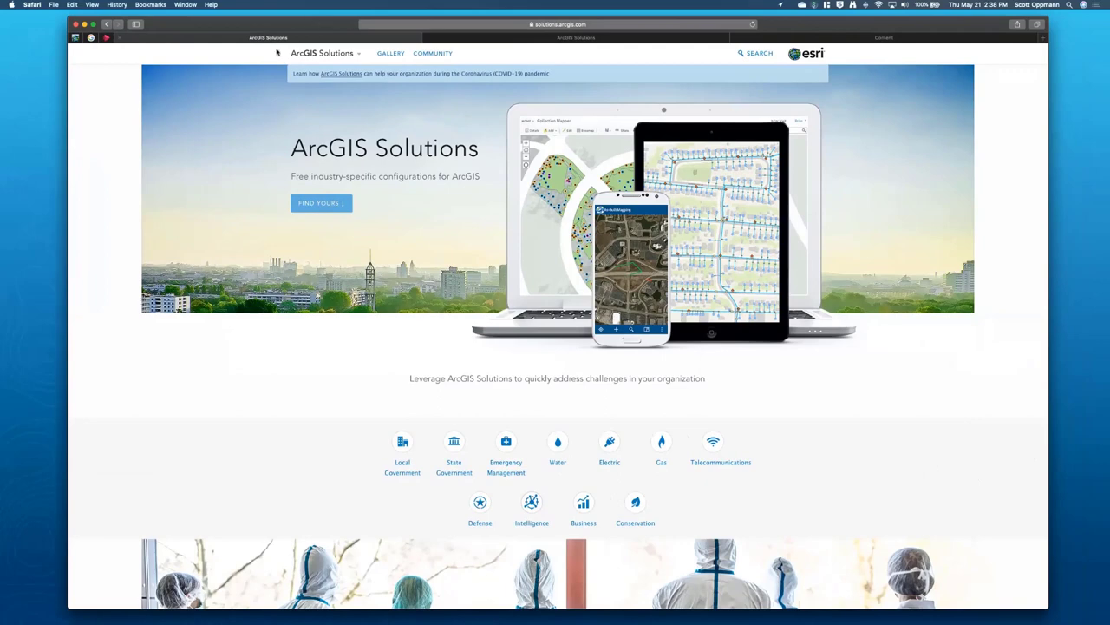
Step: Browse the Coronavirus (COVID-19) solutions on the ArcGIS Solutions site and open the Small Business Recovery solution
left_click(344, 76)
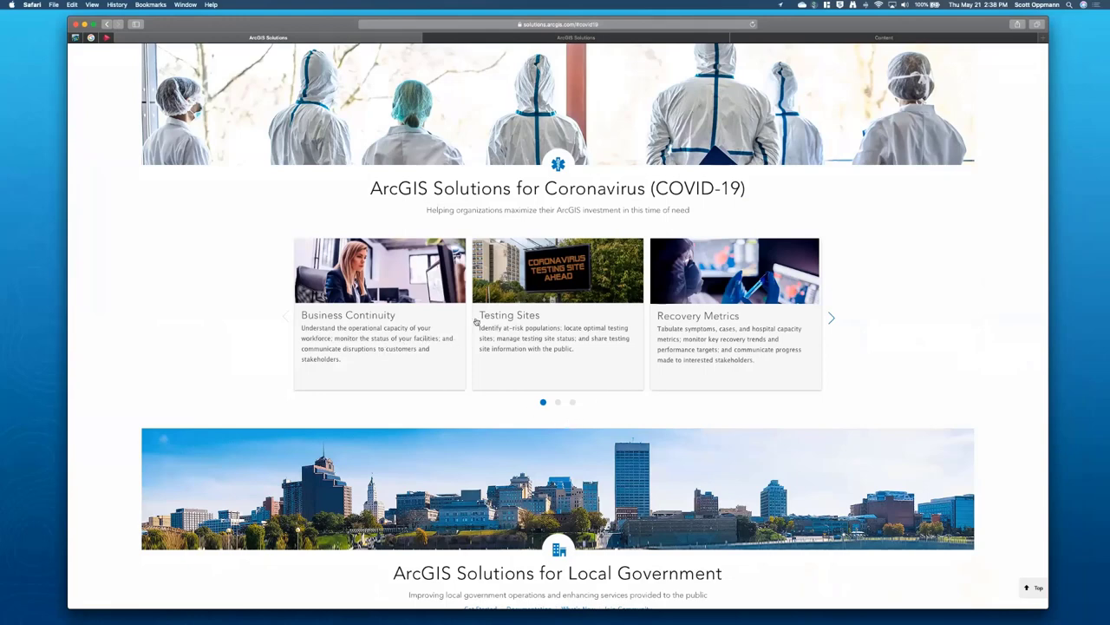
left_click(556, 403)
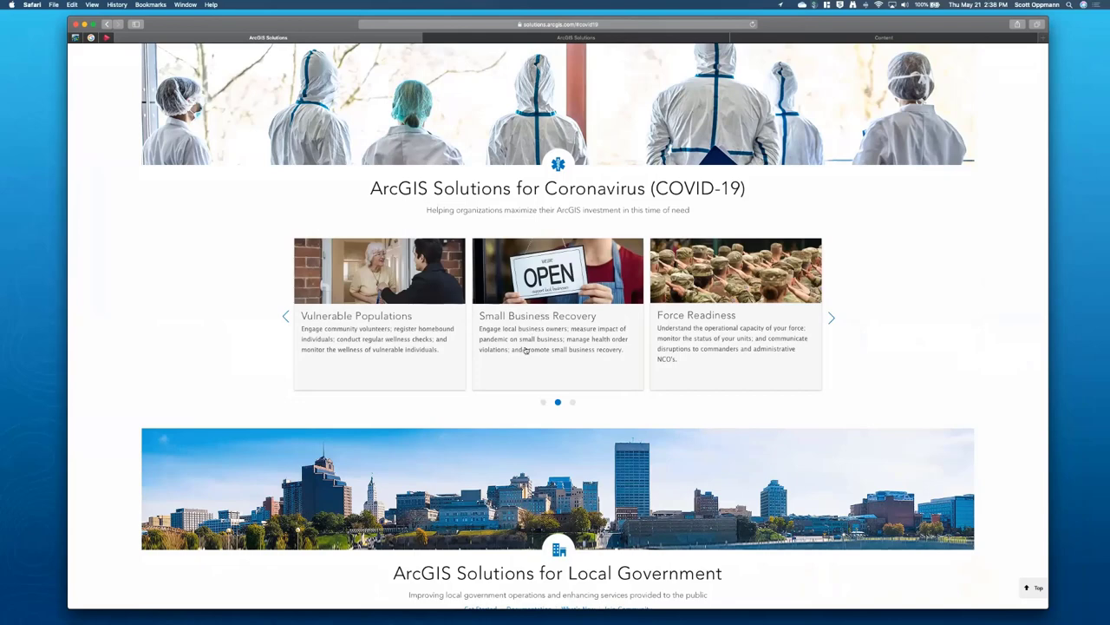
left_click(574, 403)
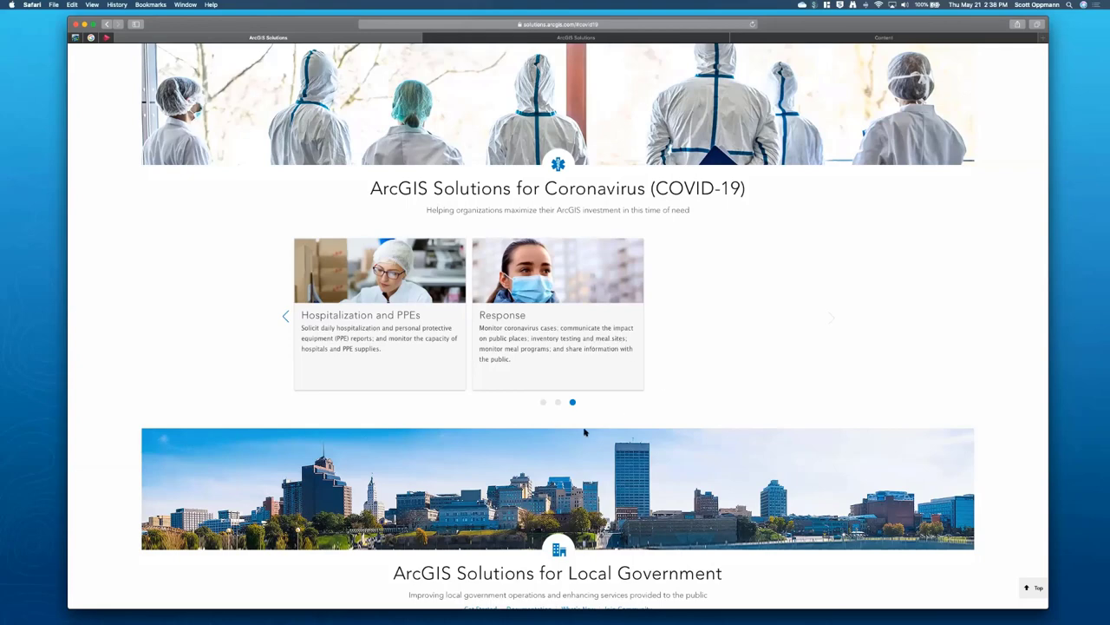
left_click(560, 405)
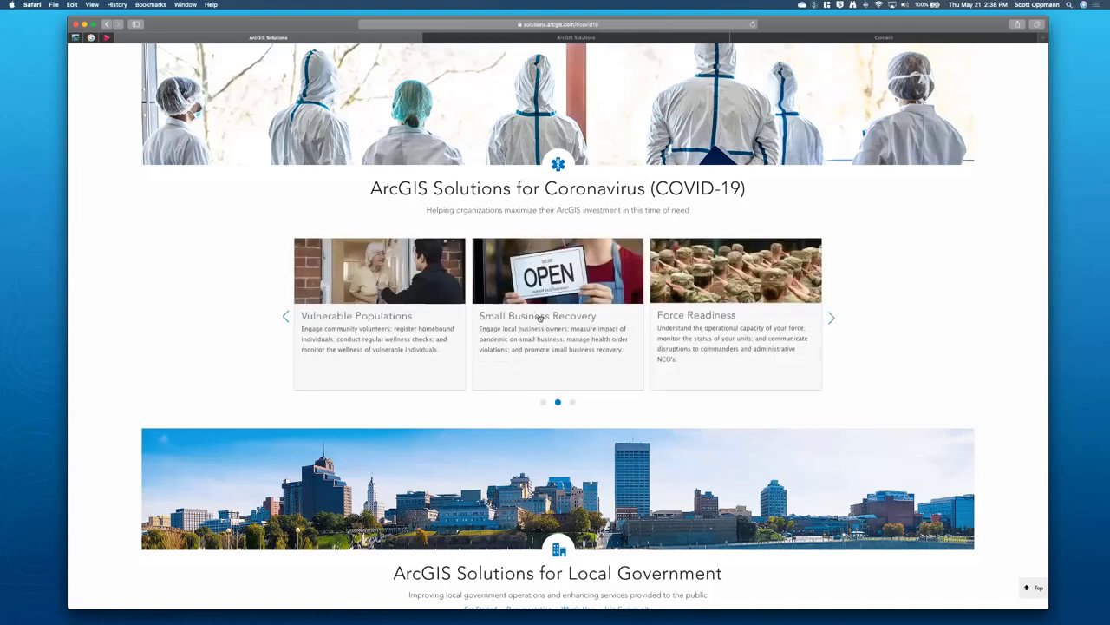
left_click(538, 318)
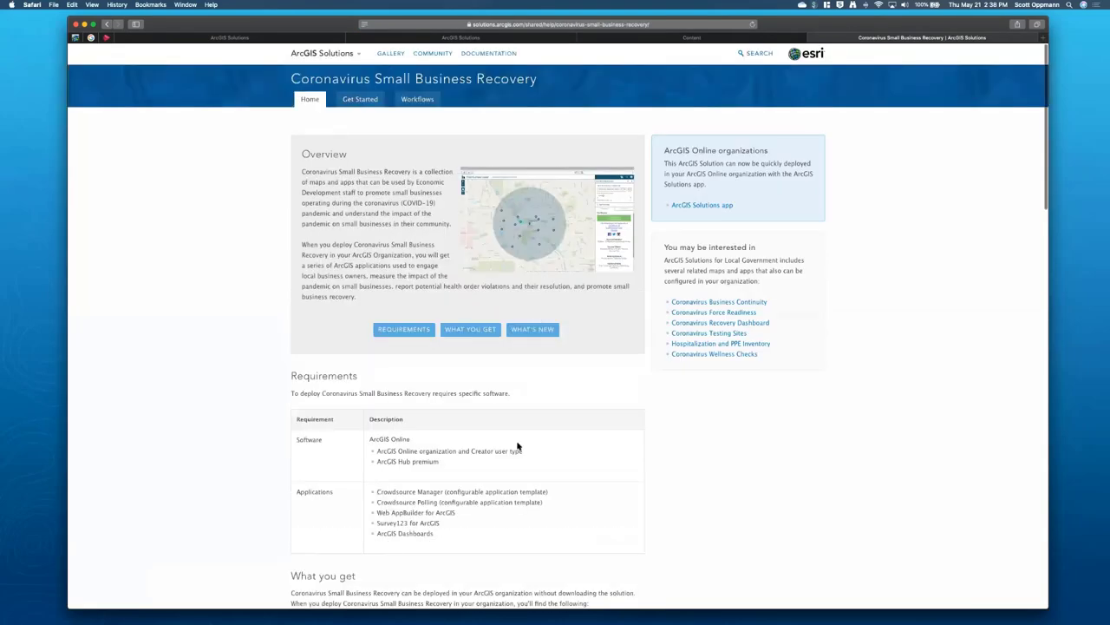
Step: Review the Small Business Recovery solution's requirements and included items, plus its Get Started and Workflows overviews
scroll(517, 446, "down", 3)
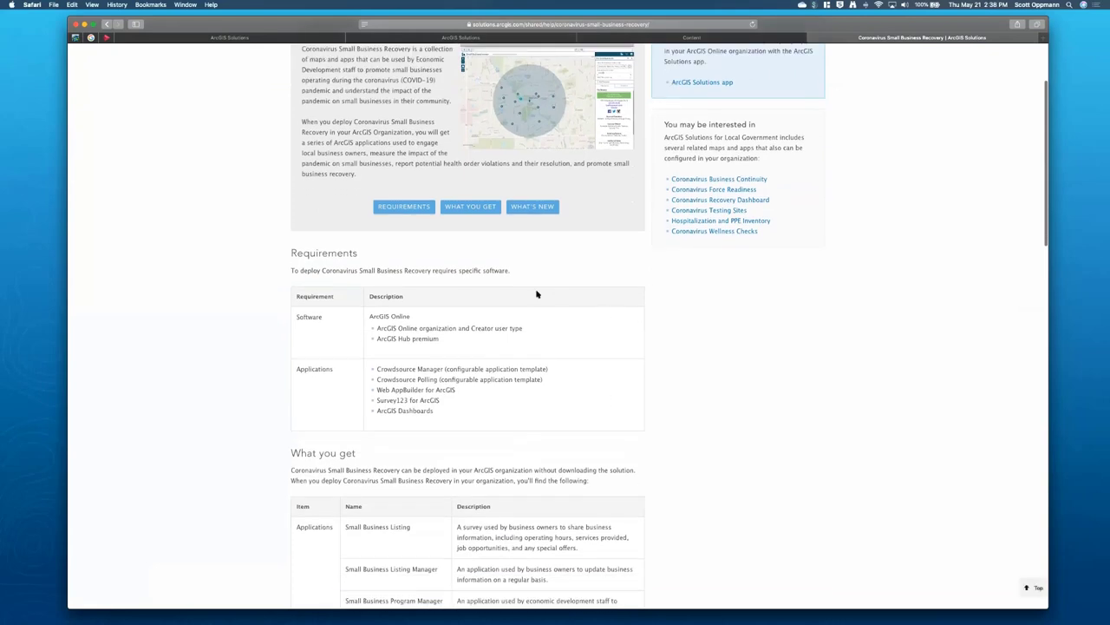
scroll(528, 362, "down", 6)
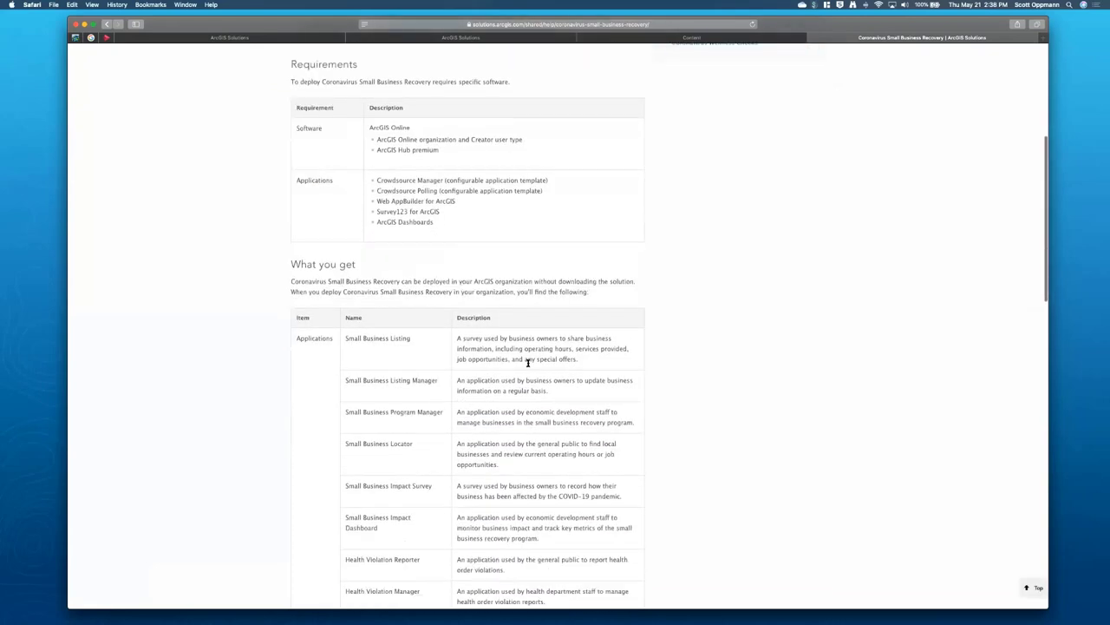
scroll(528, 363, "down", 2)
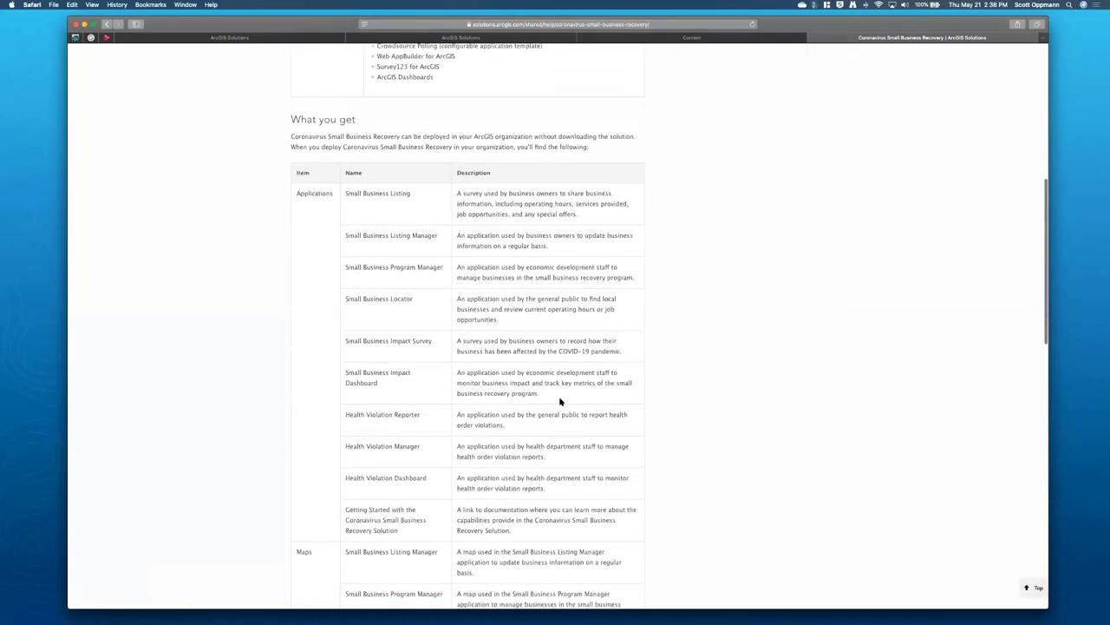
scroll(521, 305, "up", 10)
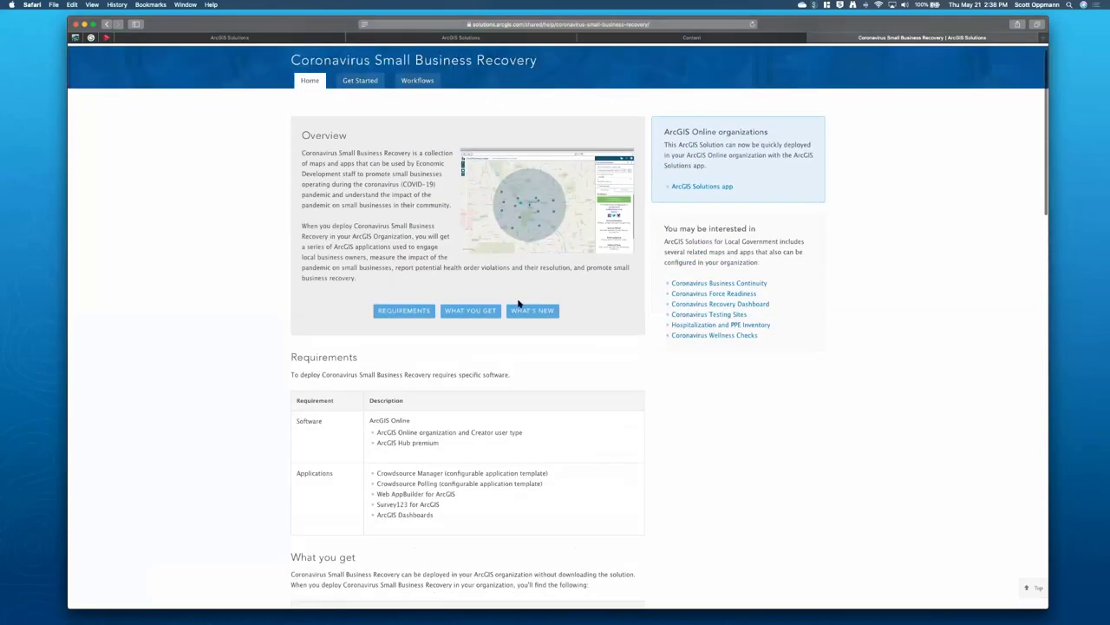
left_click(360, 98)
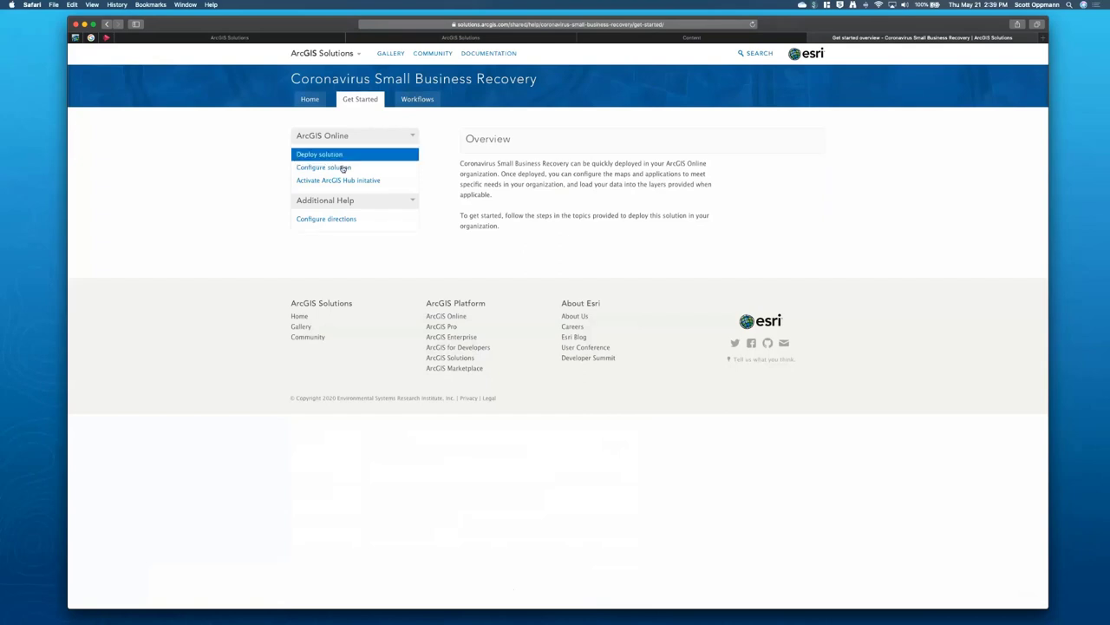
left_click(417, 98)
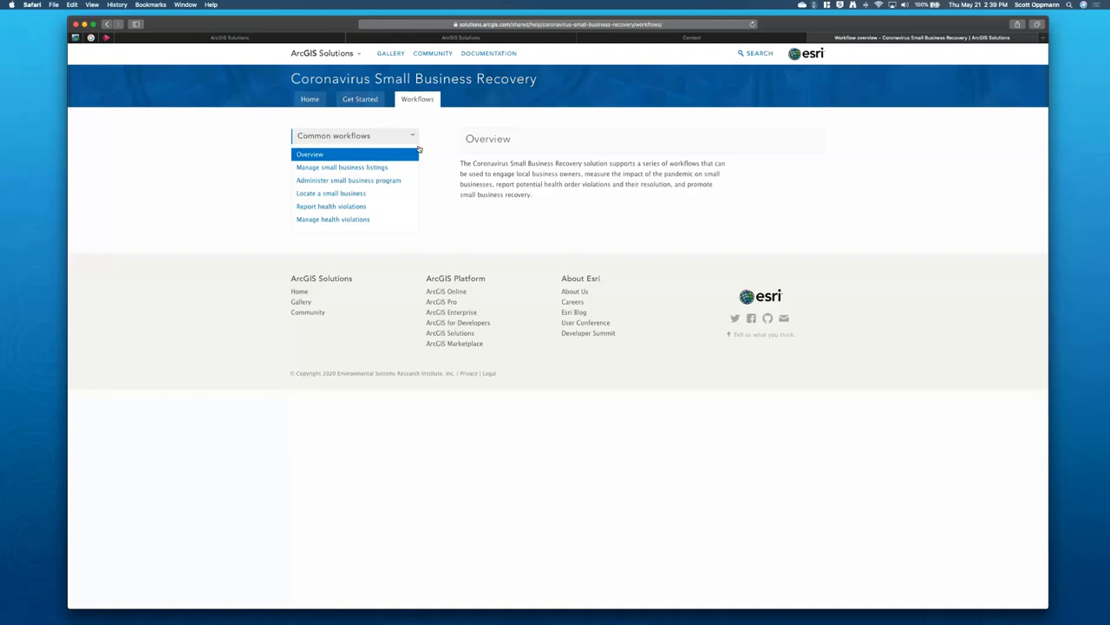
Step: From the Small Business Recovery deployment instructions, allow ArcGIS Solutions account access and deploy the Coronavirus Small Business Recovery solution
left_click(359, 100)
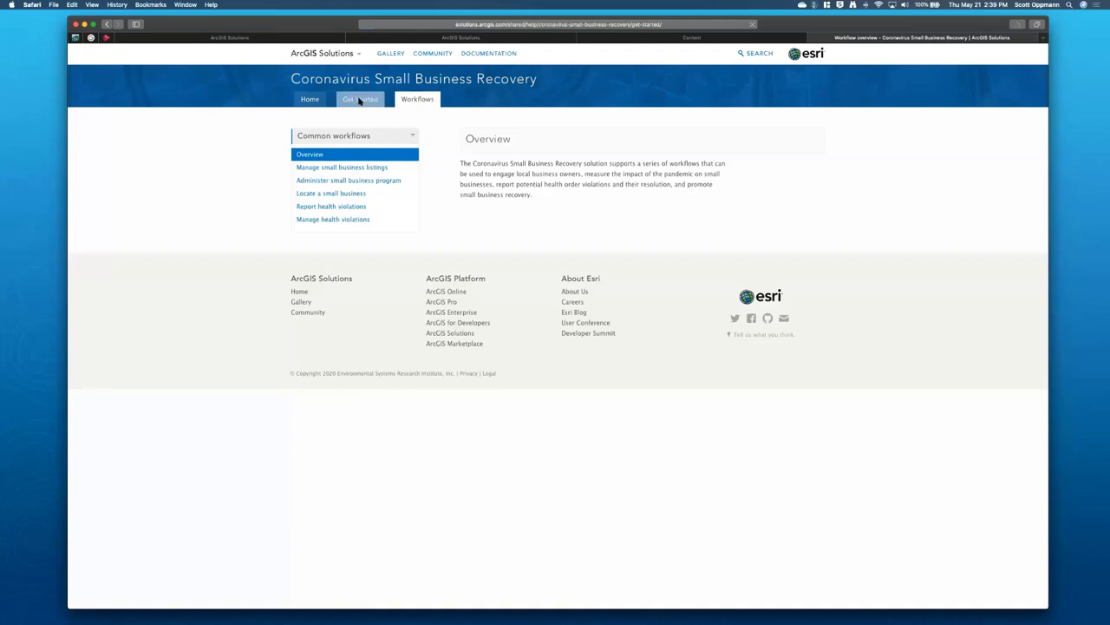
left_click(331, 154)
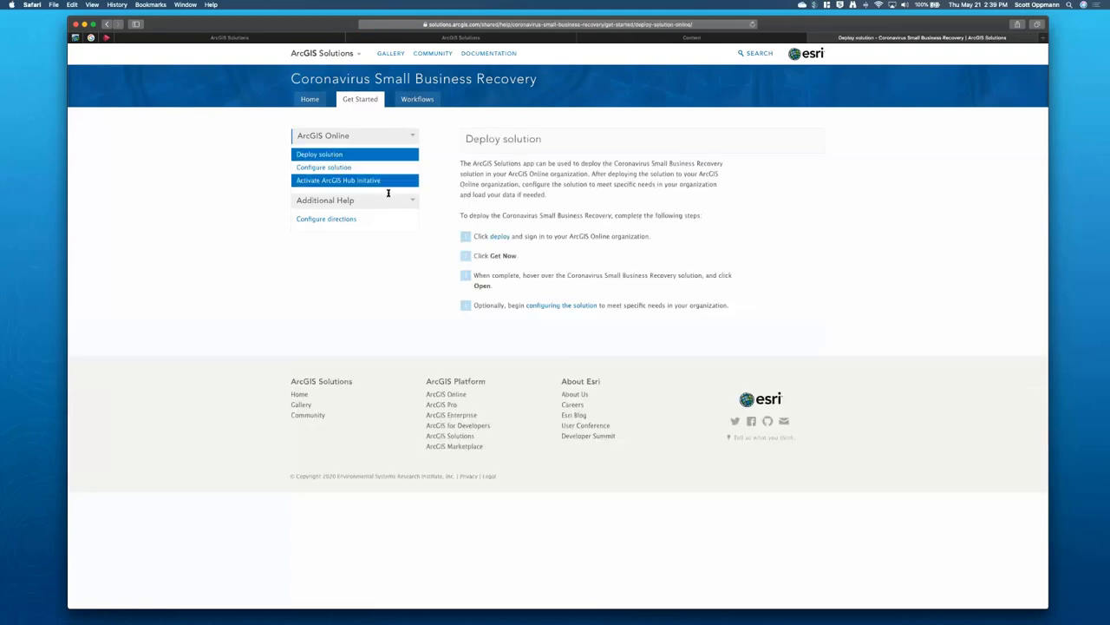
left_click(501, 238)
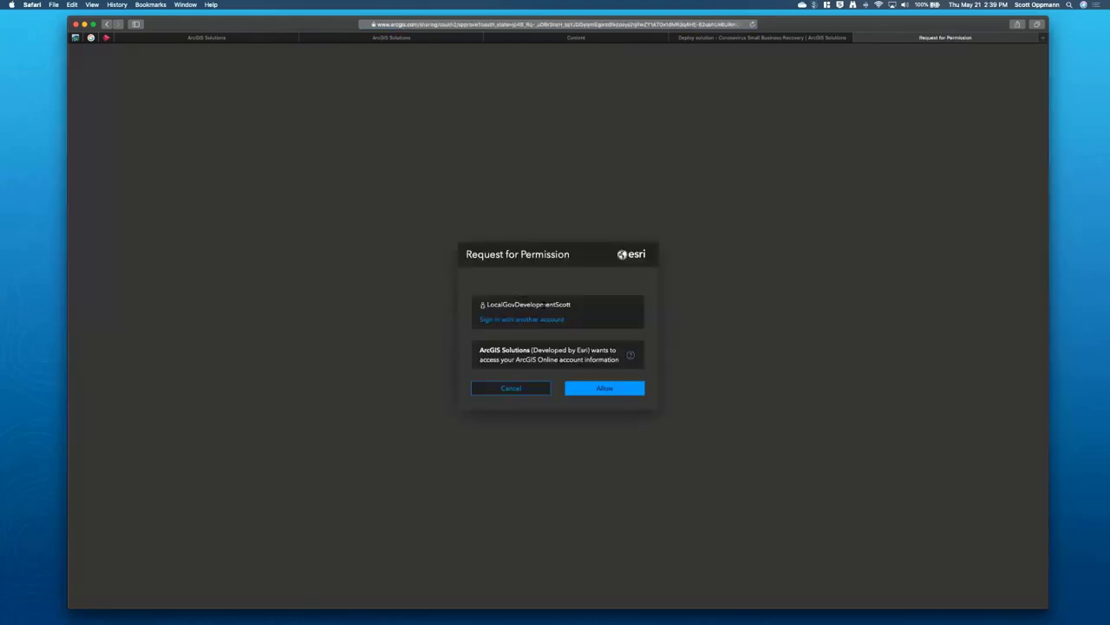
left_click(610, 395)
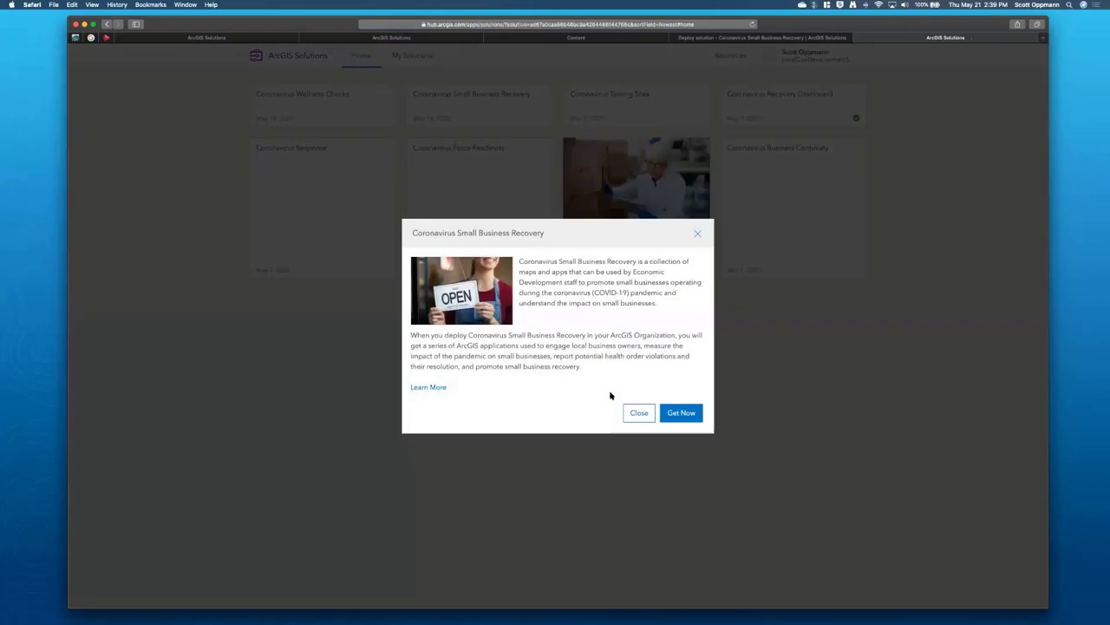
left_click(673, 414)
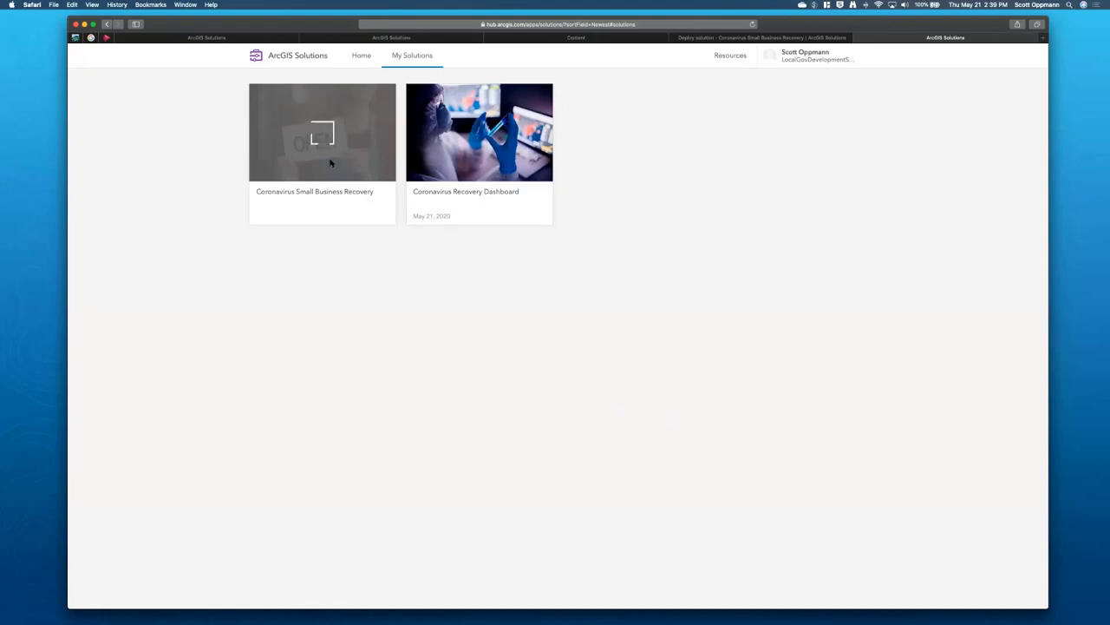
Step: Open the deployed Coronavirus Recovery Dashboard solution and expand the Coronavirus Recovery Dashboard entry in its solution contents
mouse_move(514, 138)
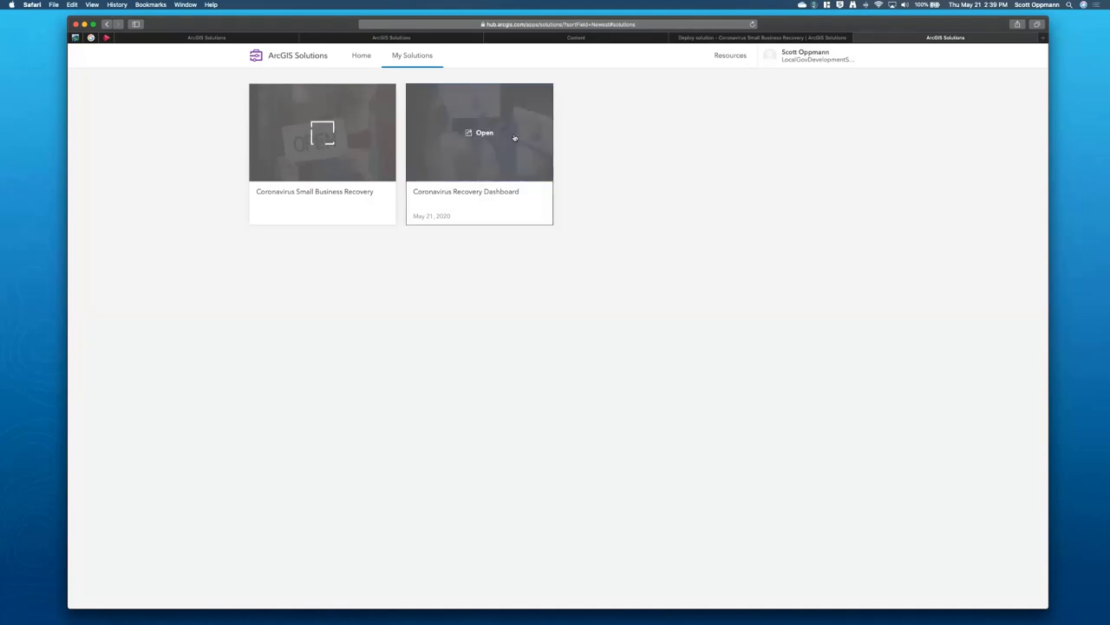
left_click(489, 137)
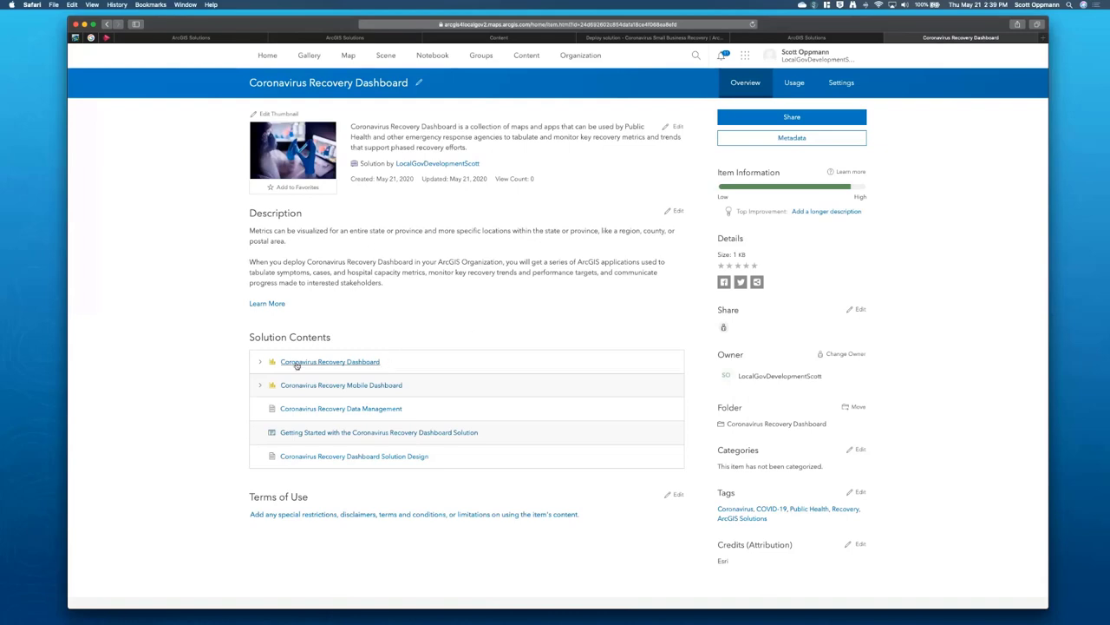
left_click(260, 362)
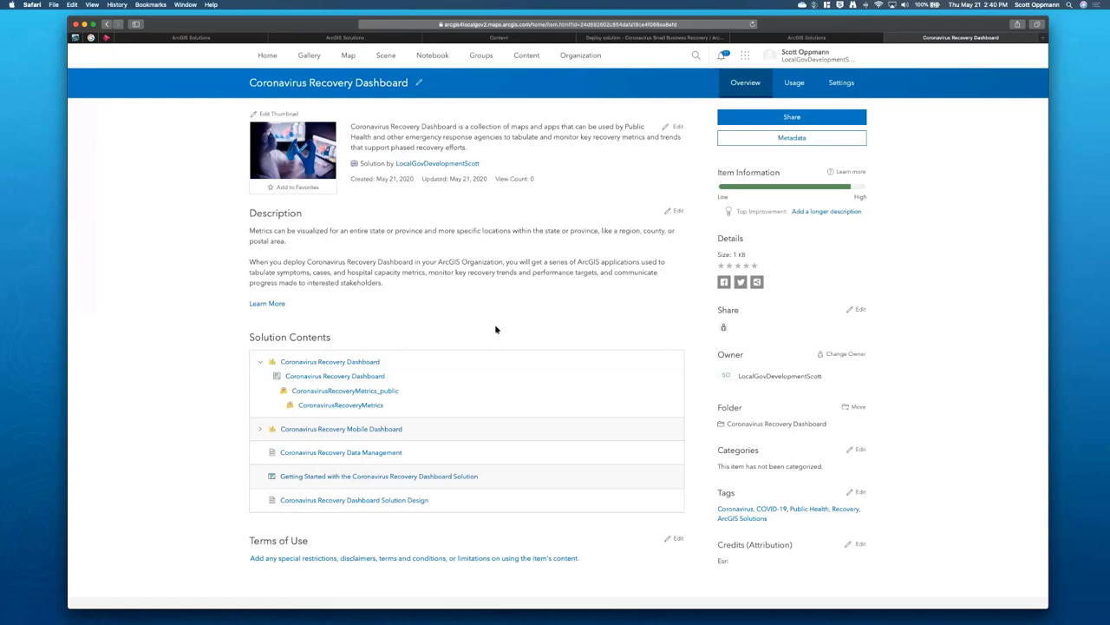
left_click_drag(294, 23, 417, 17)
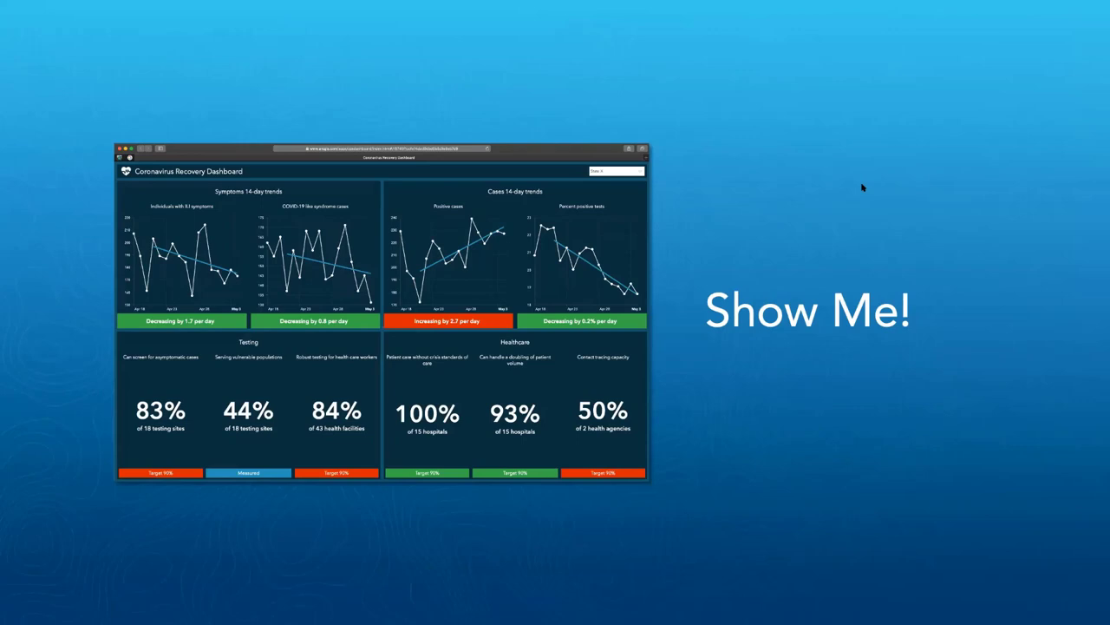
left_click(853, 459)
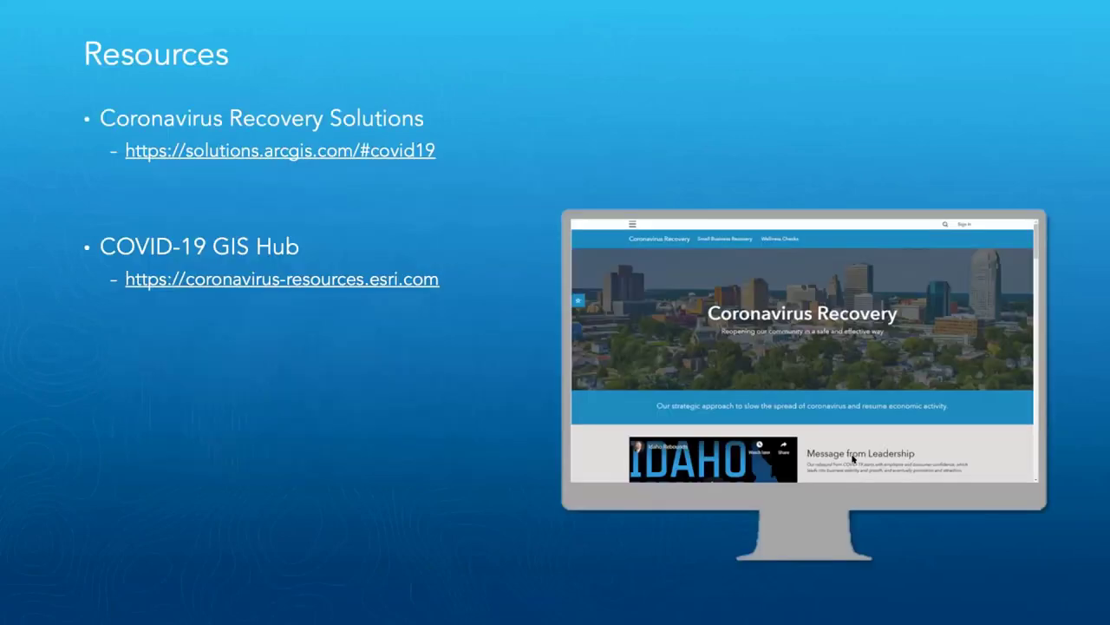